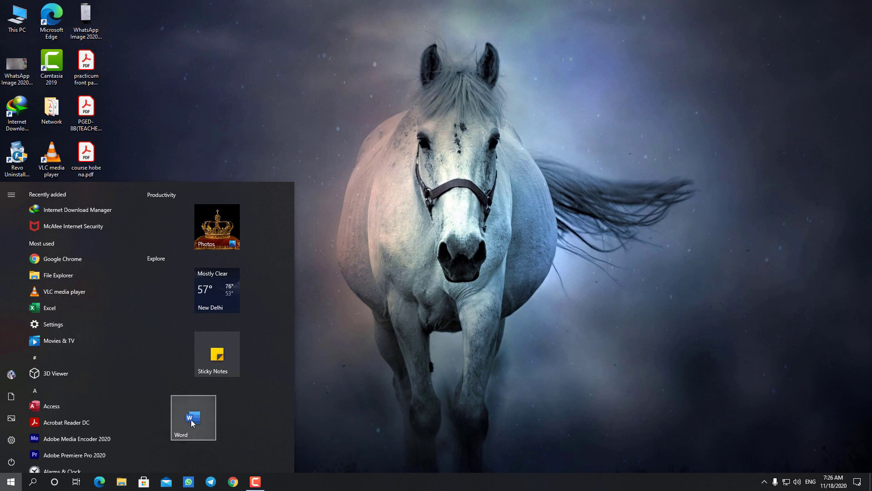
Start Word and open the recent document cc05 test.docx, showing the insertion commands
click(191, 419)
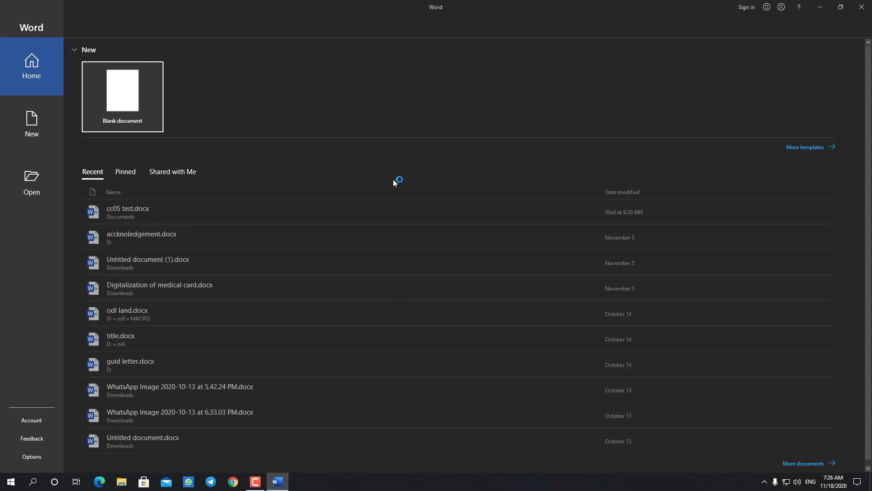
click(147, 221)
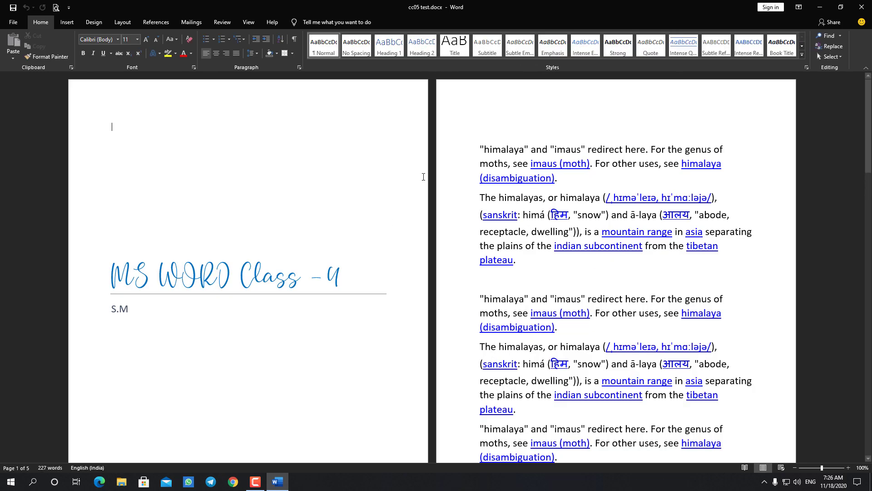
click(67, 22)
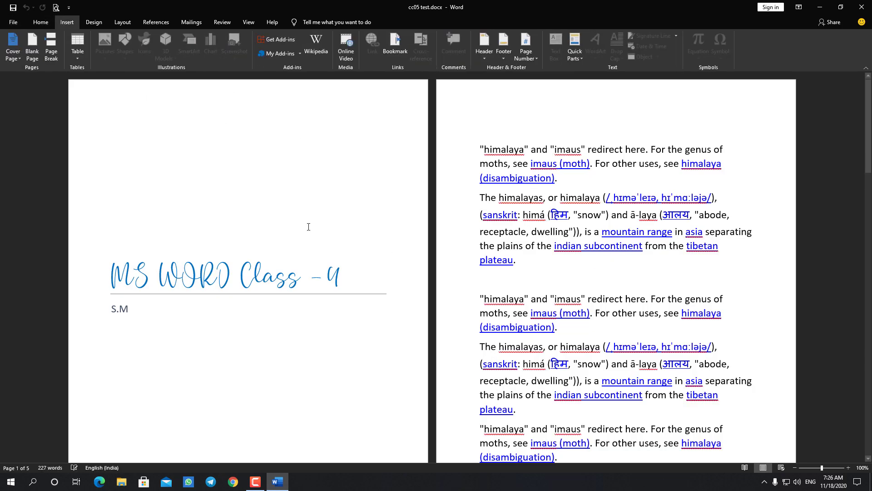
Look through the document's pages from the cover page to the chemical formulas and equation on the last page
scroll(262, 348, down, 3)
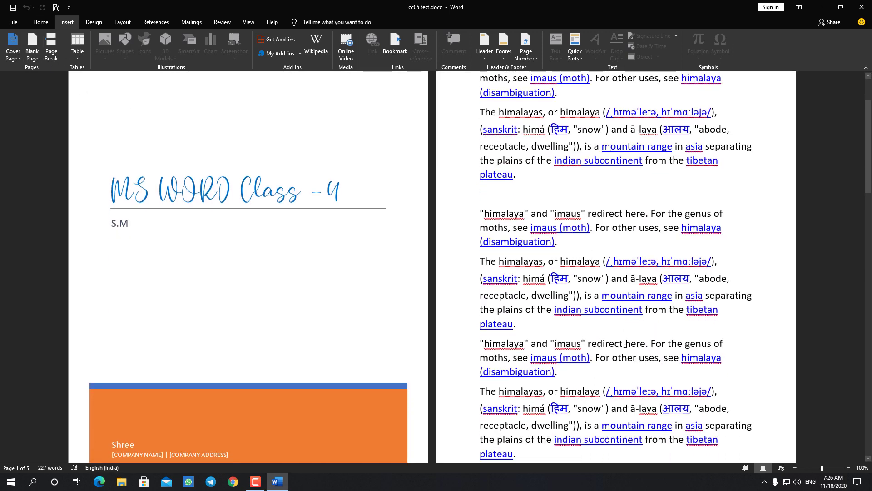
scroll(614, 324, down, 9)
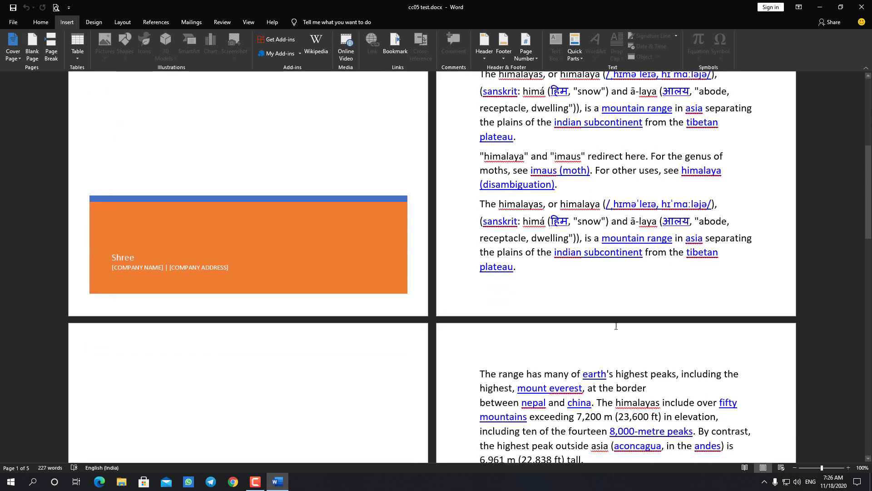
scroll(617, 328, up, 2)
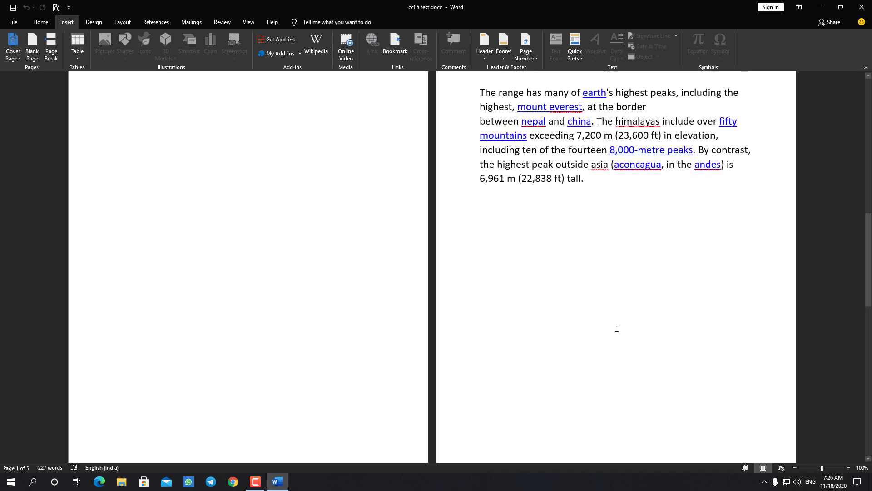
scroll(618, 327, down, 8)
scroll(622, 328, down, 4)
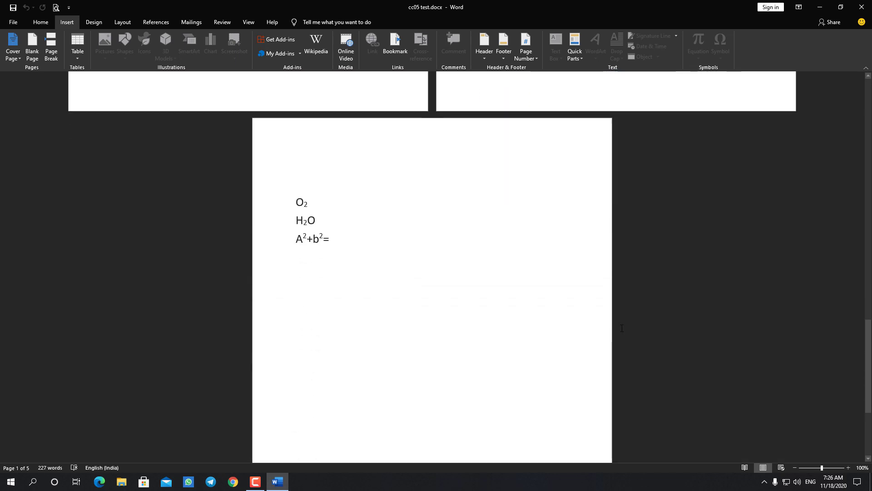
scroll(623, 328, up, 11)
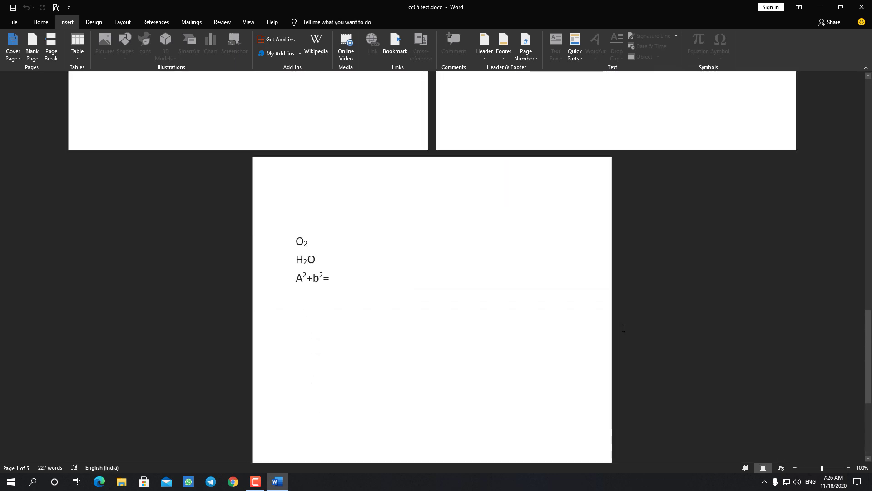
scroll(630, 328, up, 12)
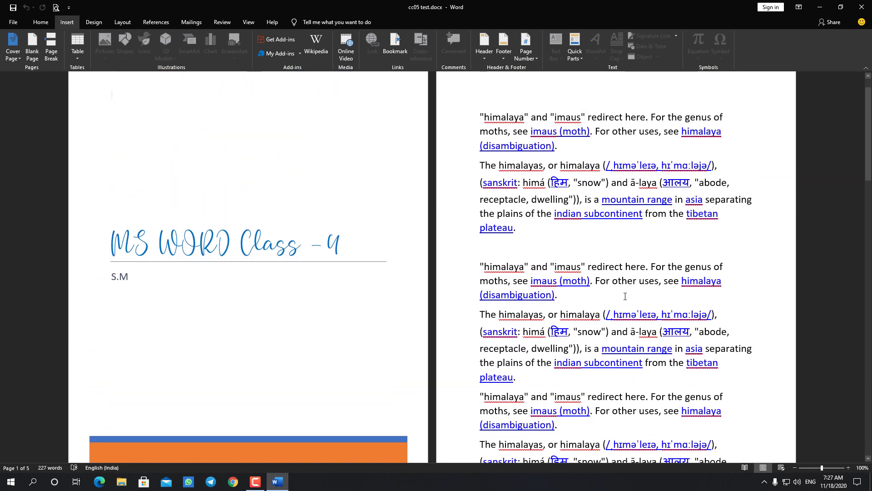
click(592, 245)
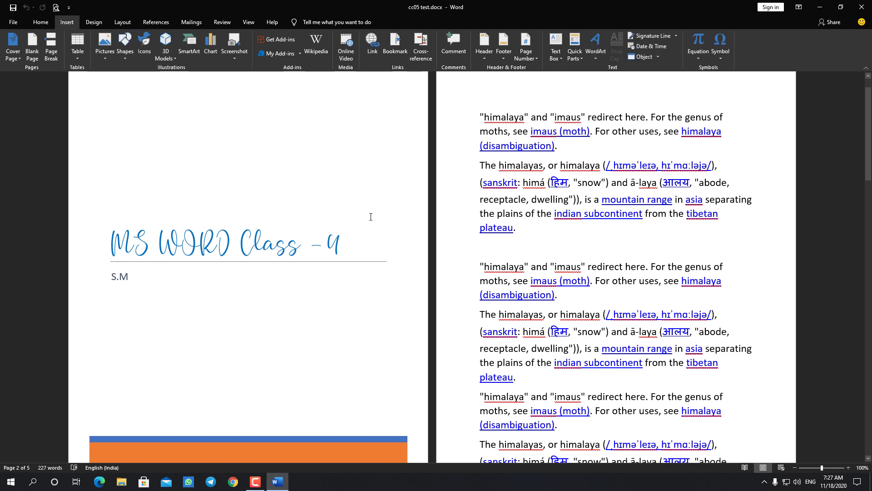
Place the text cursor on the empty line below the A²+b²= equation on the last page
scroll(553, 374, down, 5)
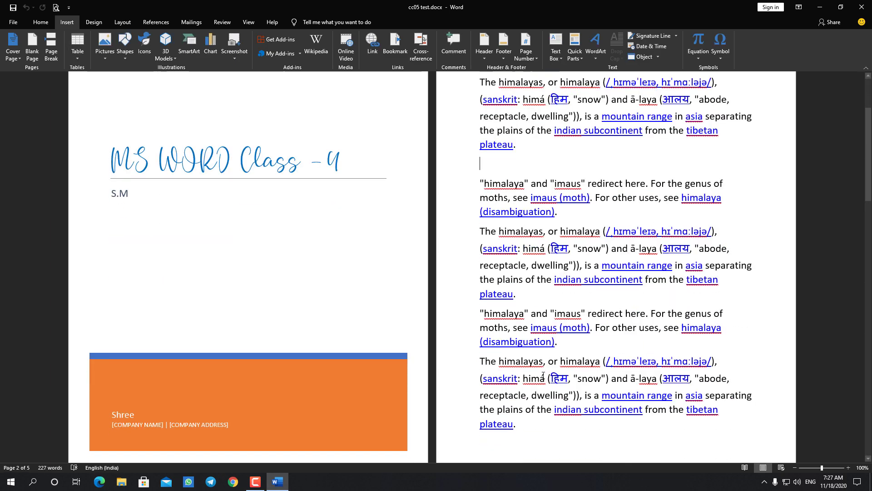
scroll(553, 374, down, 14)
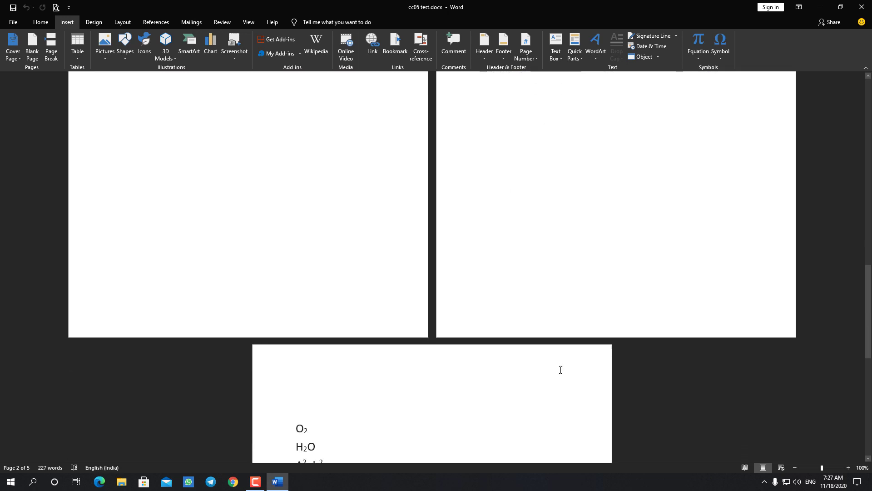
scroll(560, 369, down, 5)
scroll(539, 359, up, 2)
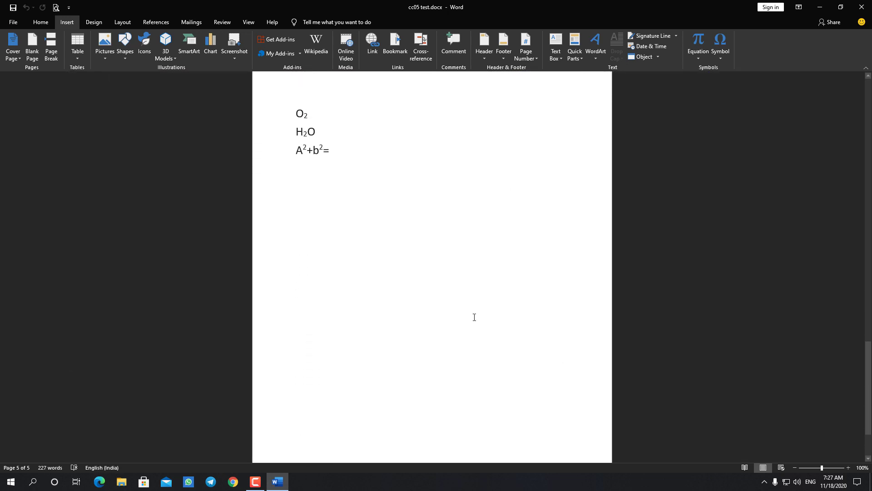
click(296, 250)
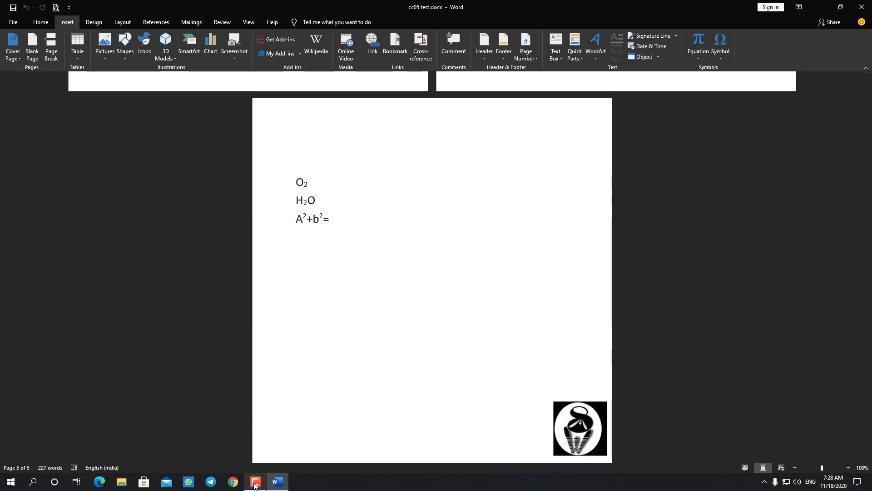
mouse_move(255, 481)
mouse_move(271, 463)
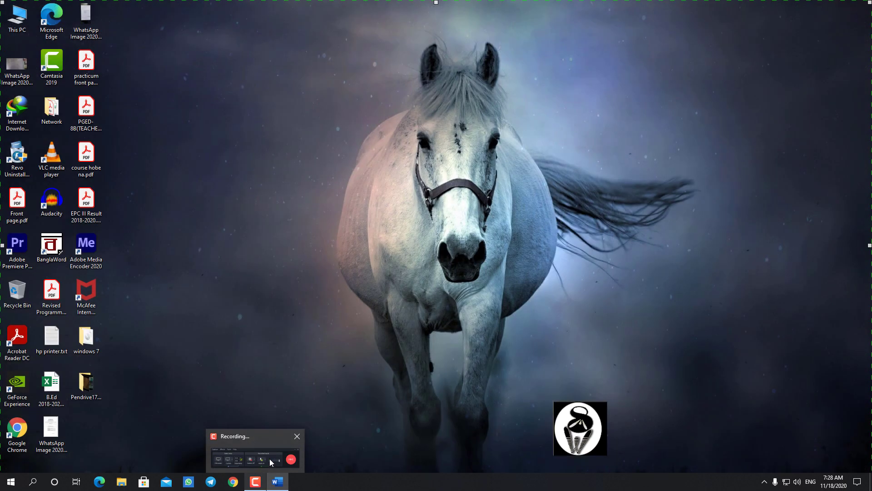
click(269, 457)
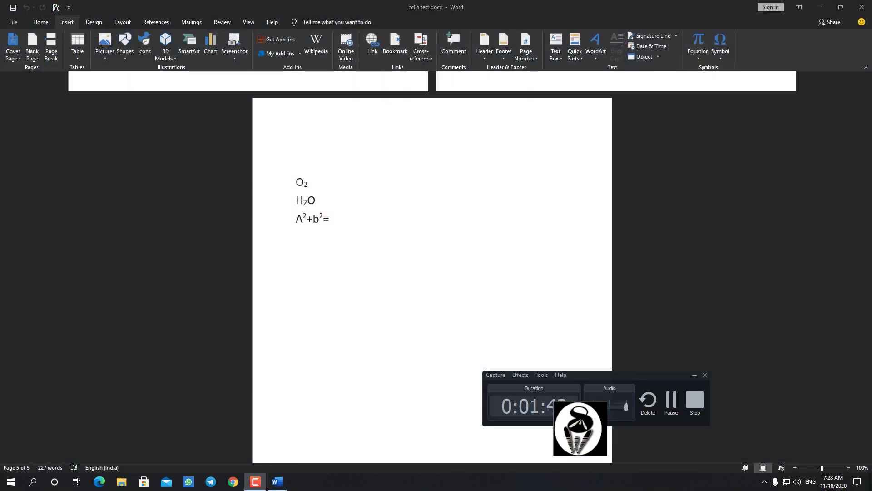
click(671, 402)
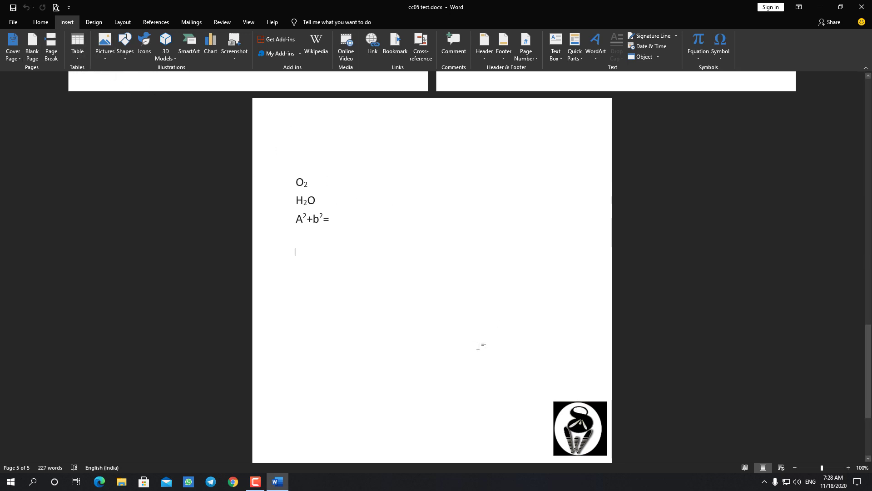
Insert a table with 4 columns and 3 rows below the equation and select its first row
click(79, 58)
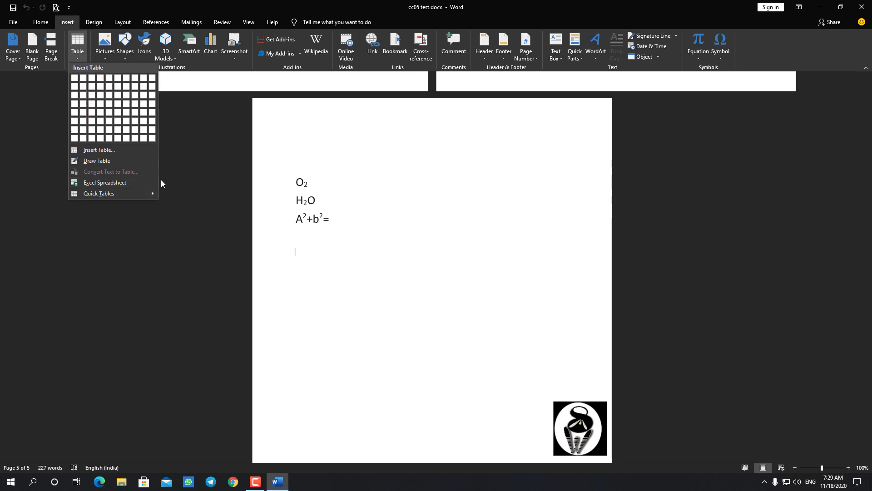
click(101, 98)
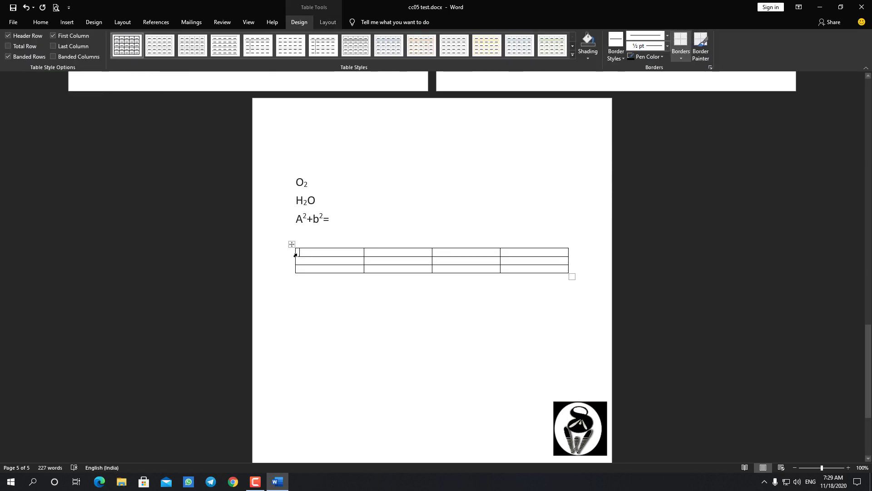
click(295, 254)
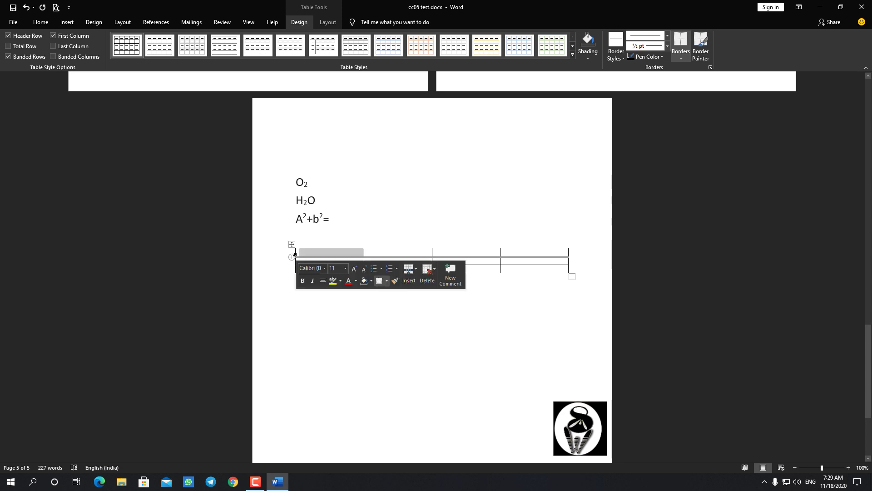
double_click(294, 255)
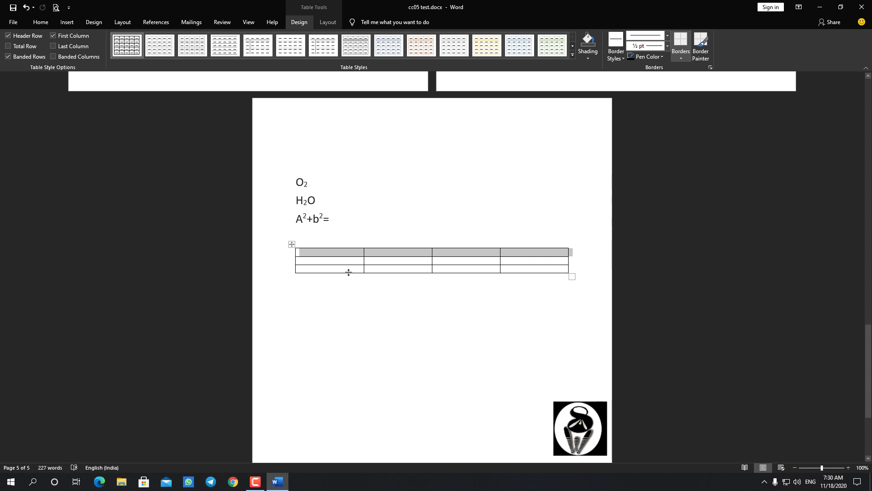
Select the table's first column, and paste the clipboard contents over the cells of the first row
click(338, 251)
drag(341, 254, 342, 271)
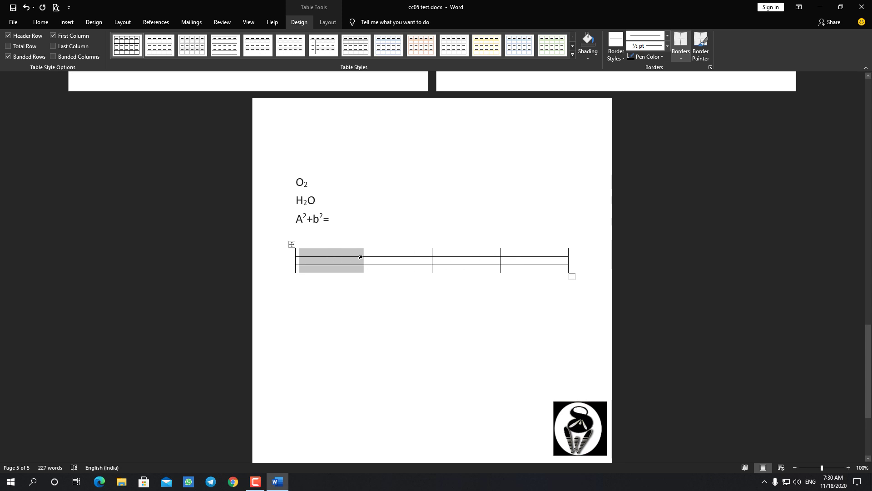
click(313, 253)
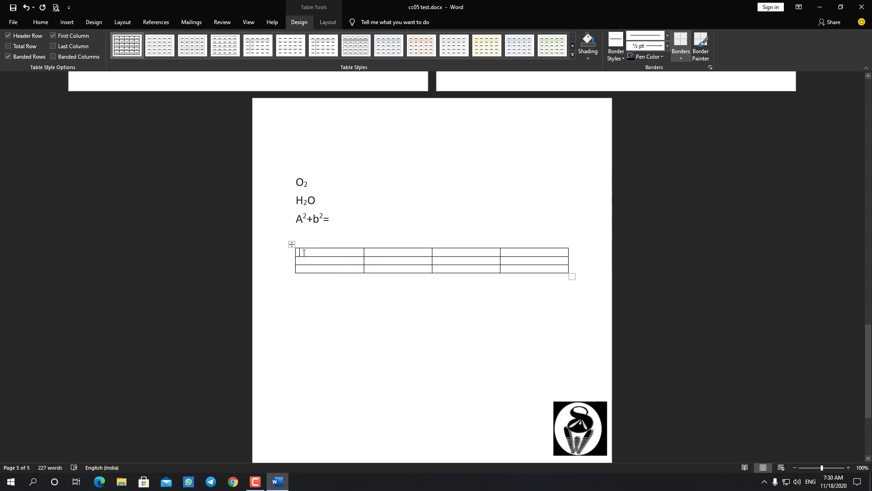
drag(301, 253, 530, 254)
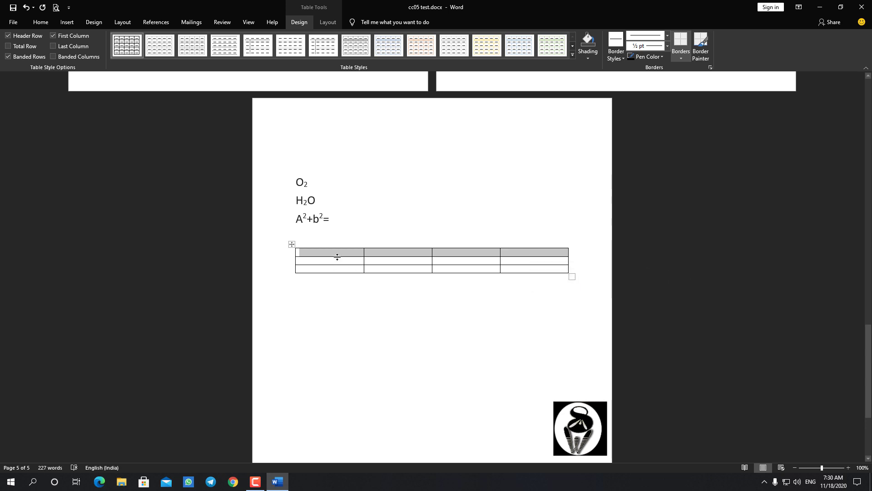
key(ctrl+v)
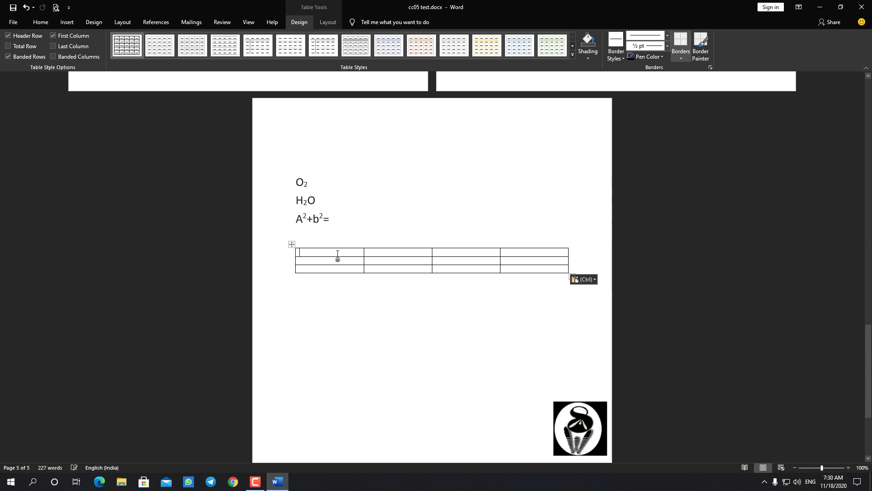
Practise selecting the table's first column and clear the selection by placing the cursor below the table
drag(329, 249, 328, 274)
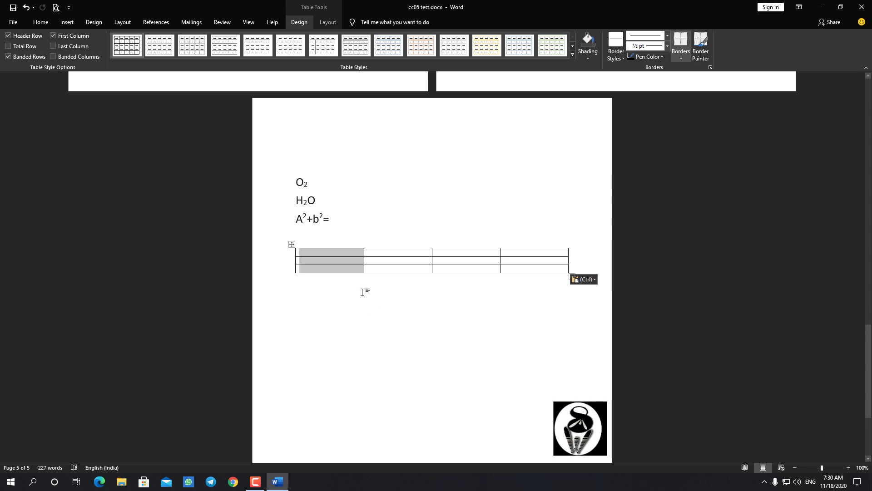
click(394, 296)
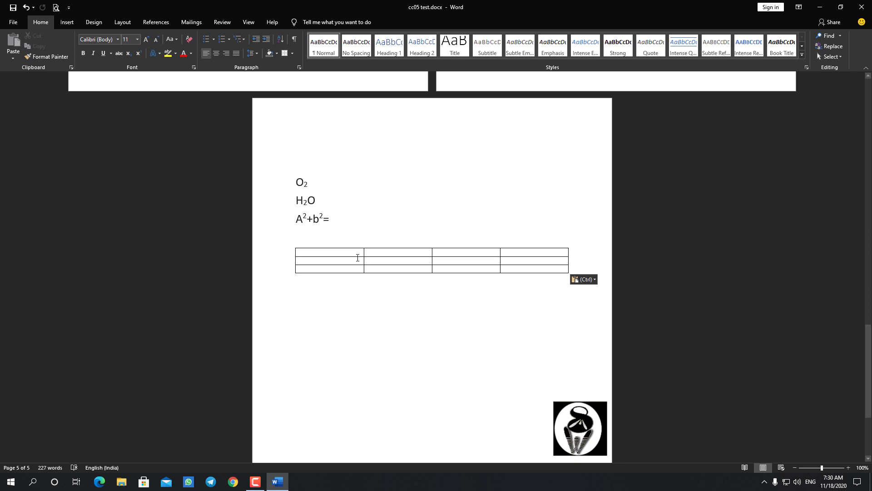
click(315, 253)
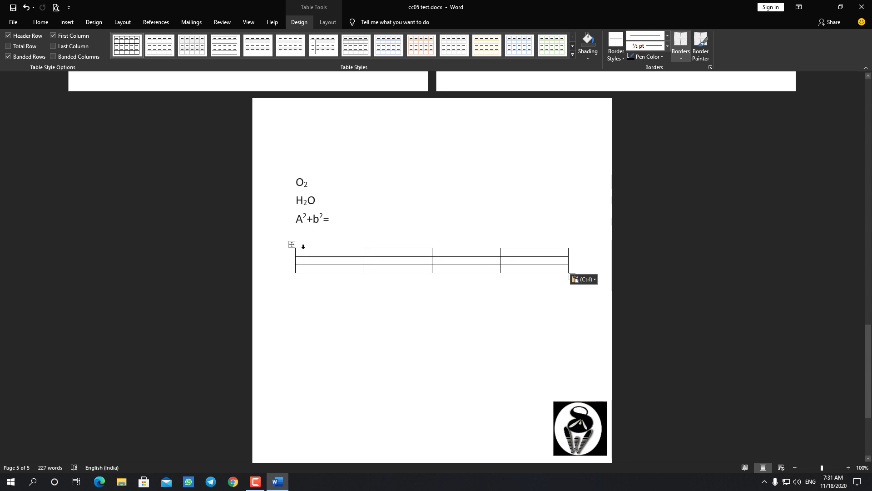
click(303, 246)
click(344, 287)
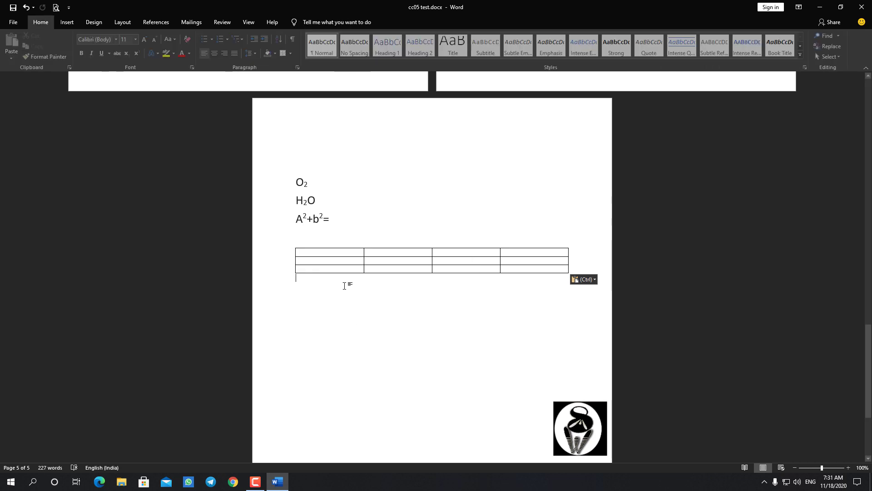
Select the entire four-column table below the equation and delete it from the page
click(322, 253)
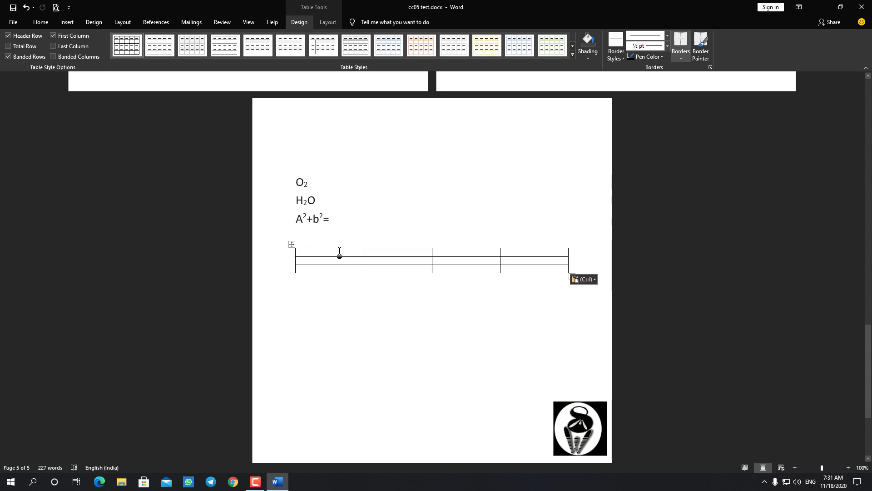
mouse_move(294, 271)
click(292, 244)
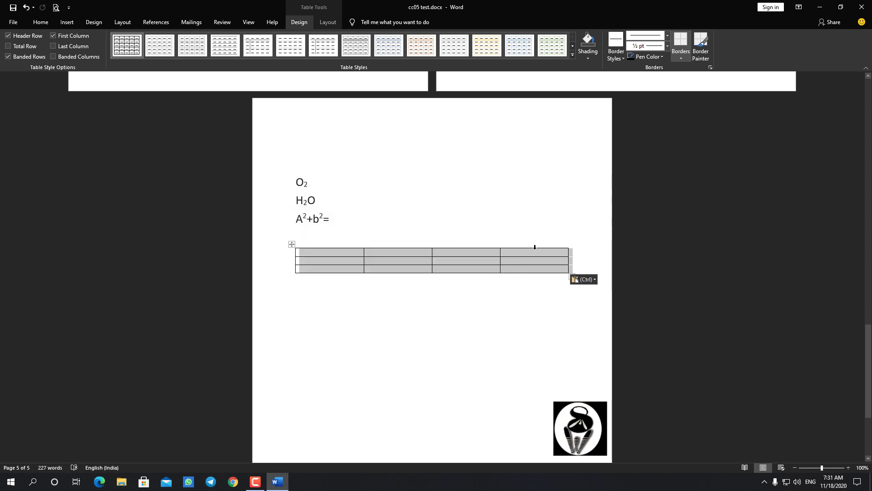
click(522, 290)
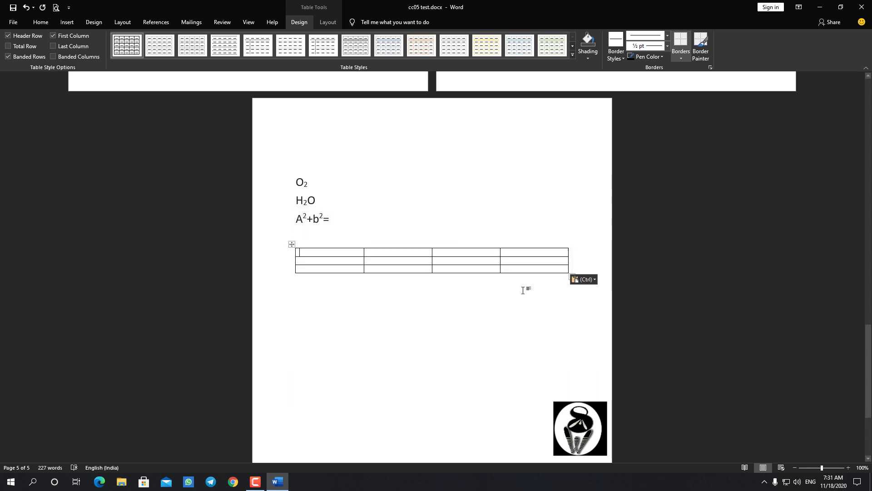
right_click(291, 244)
click(326, 308)
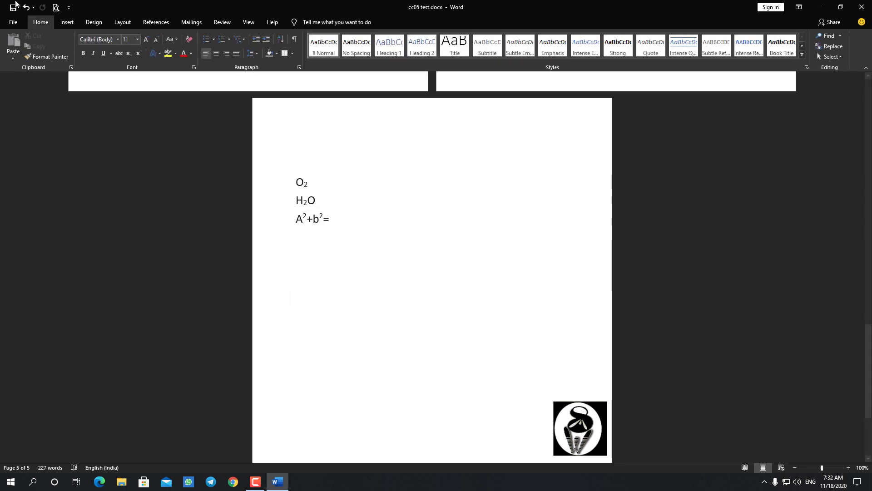
Insert a table with 4 columns and 4 rows below the equation, and delete the whole table
click(61, 24)
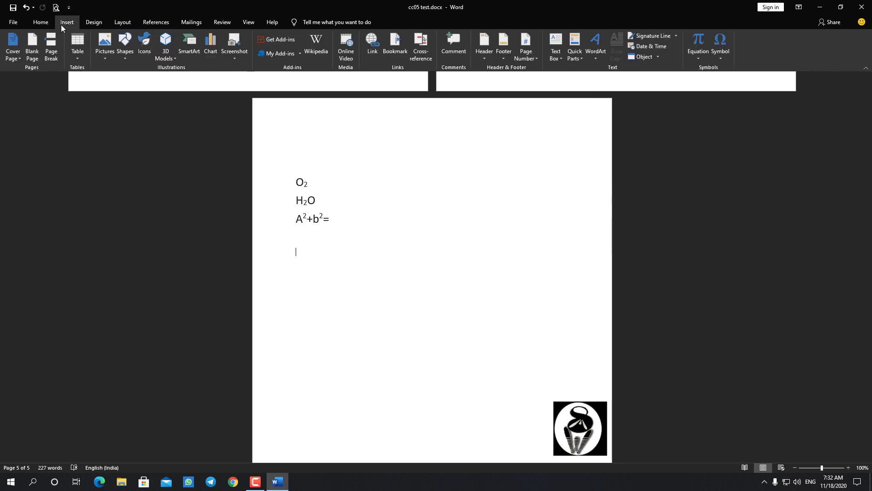
click(77, 57)
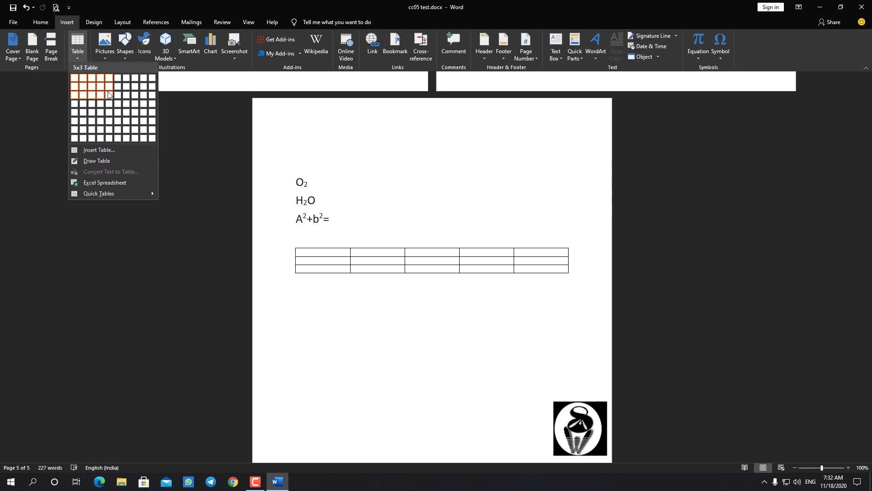
click(98, 150)
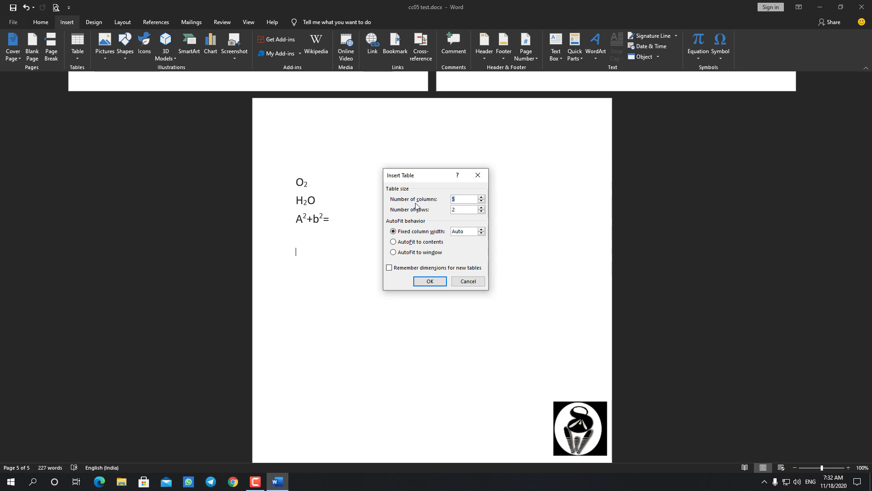
click(481, 201)
click(481, 207)
click(481, 207)
click(428, 281)
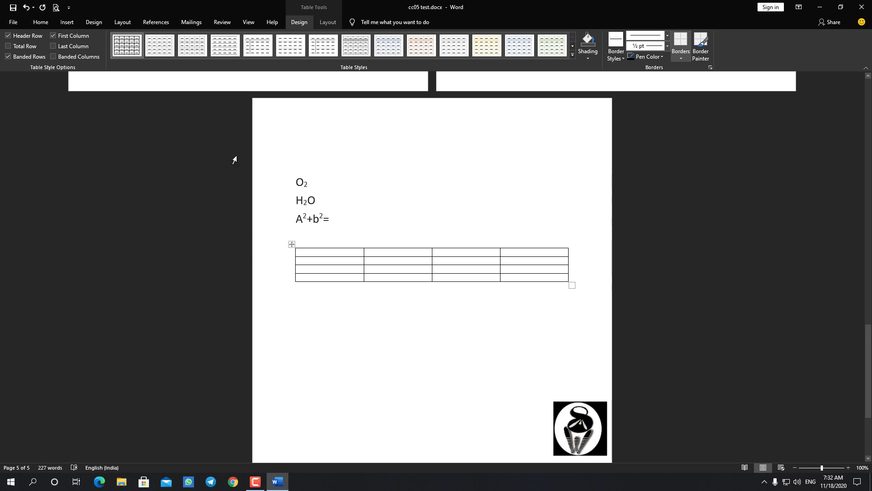
right_click(291, 244)
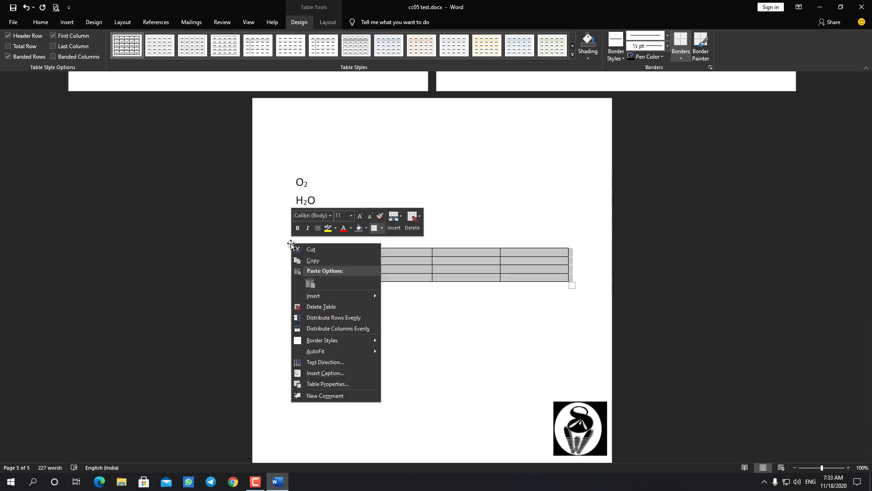
click(328, 306)
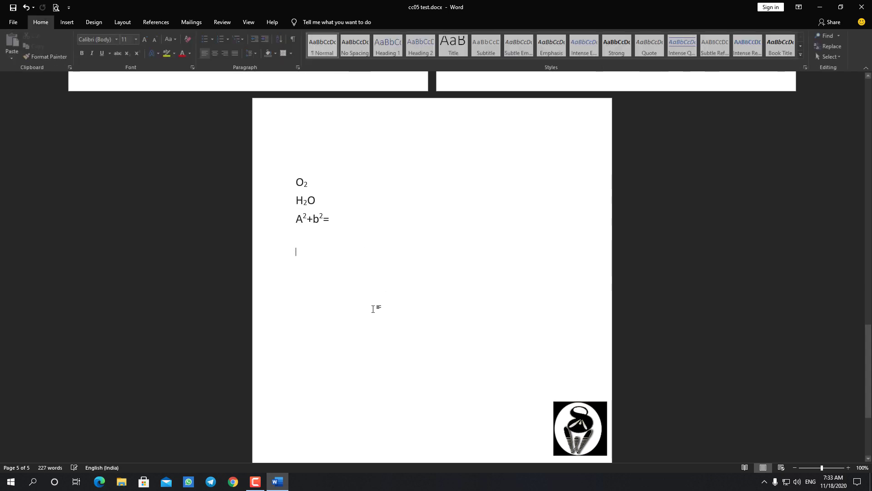
Draw a thin table about 6.18" wide below the equation with Draw Table, and draw a taller box around it
click(69, 22)
click(81, 54)
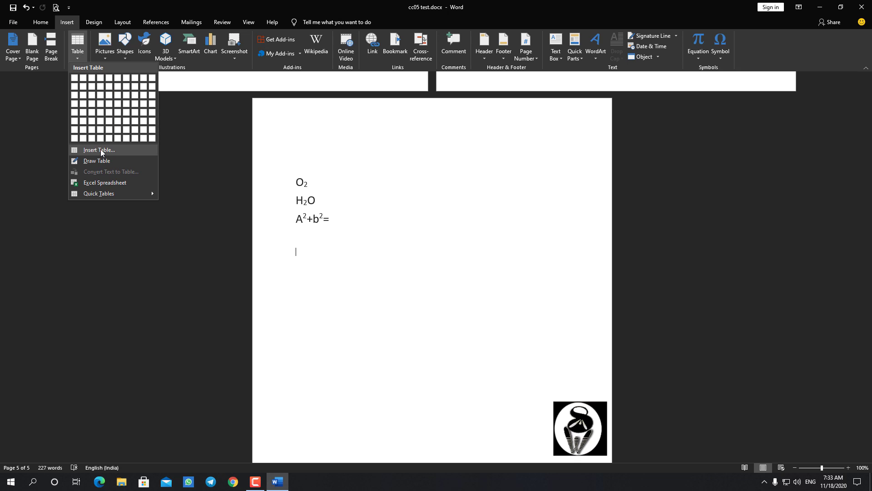
click(93, 160)
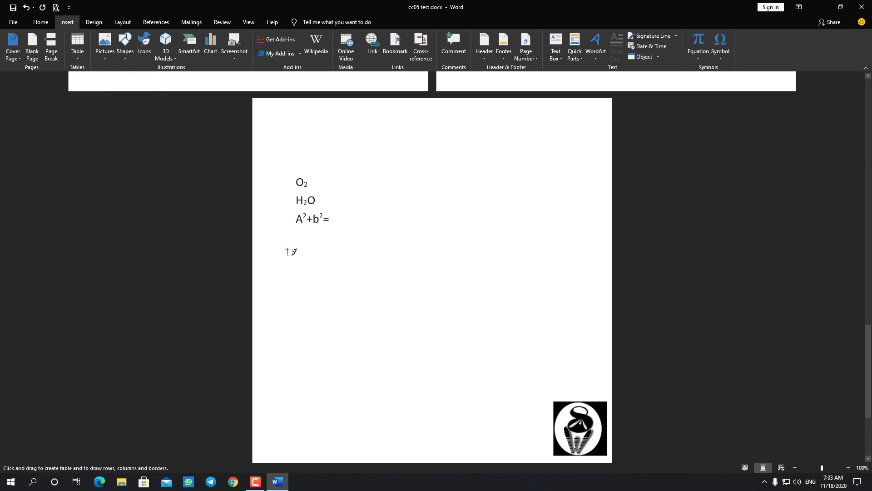
mouse_move(286, 250)
mouse_down()
mouse_move(561, 251)
mouse_move(554, 259)
mouse_up()
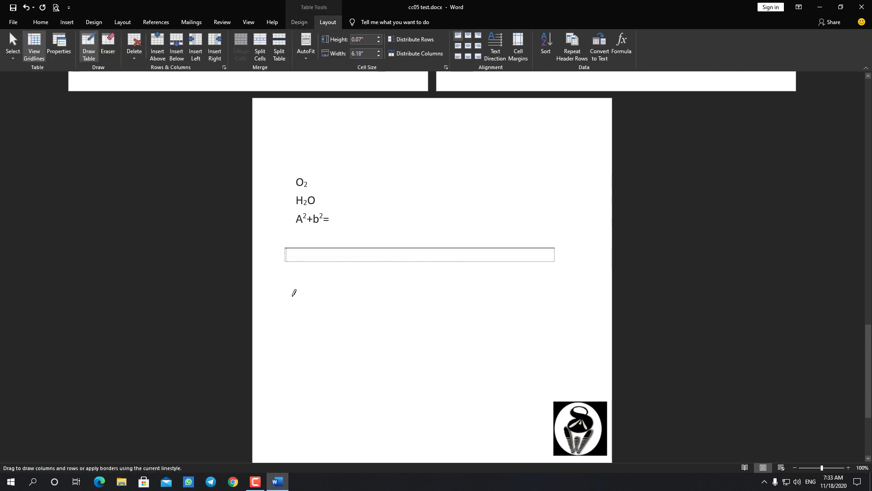
drag(473, 299, 556, 295)
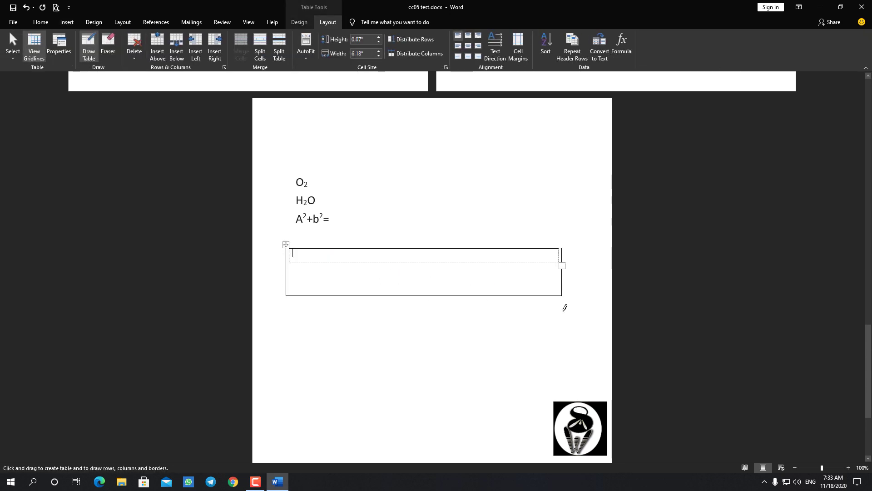
Draw two horizontal borders to divide the drawn table into three rows, and try a short vertical border in its top row
drag(303, 266, 559, 265)
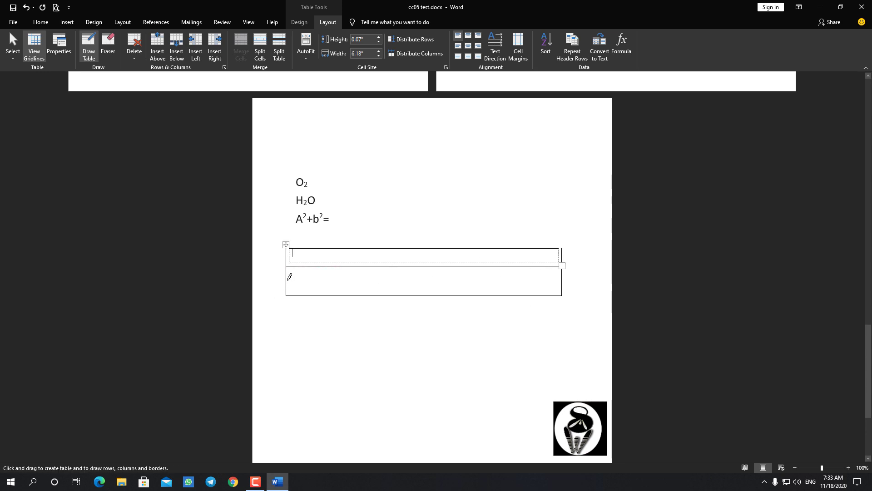
drag(287, 279, 436, 279)
drag(528, 278, 526, 279)
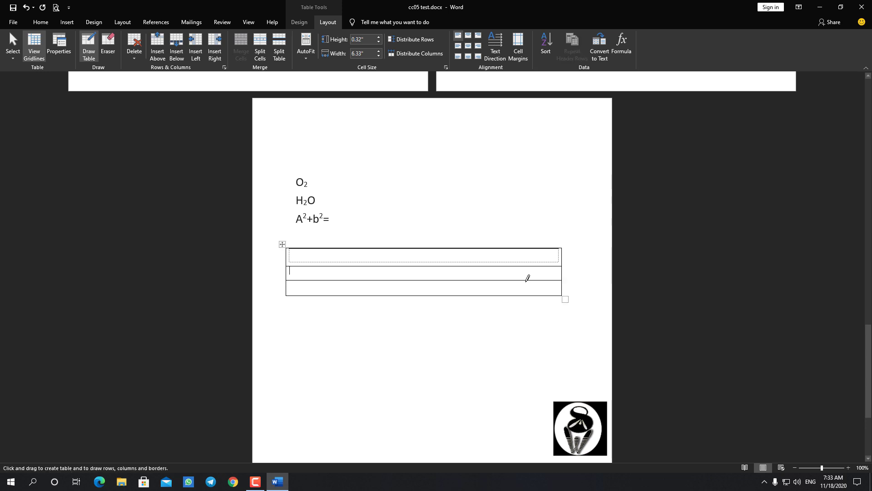
drag(499, 245, 498, 262)
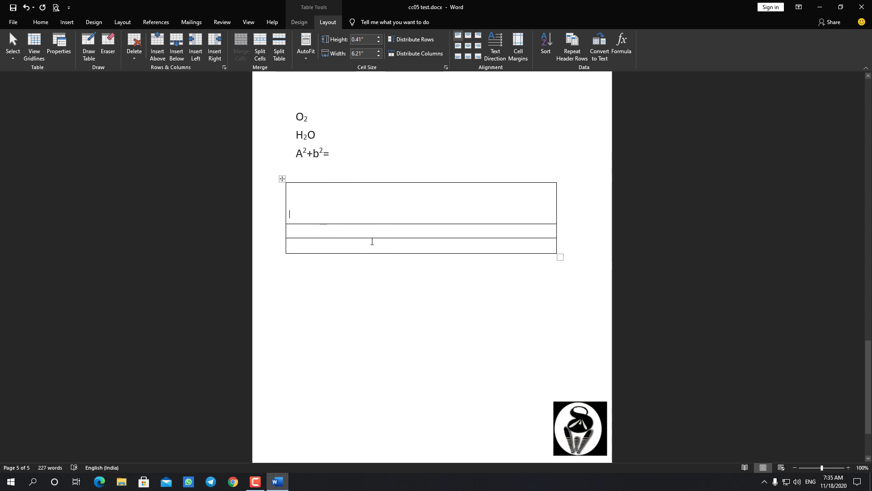
Draw four vertical borders to split the table into five columns, and draw two more horizontal lines across its top row
click(89, 40)
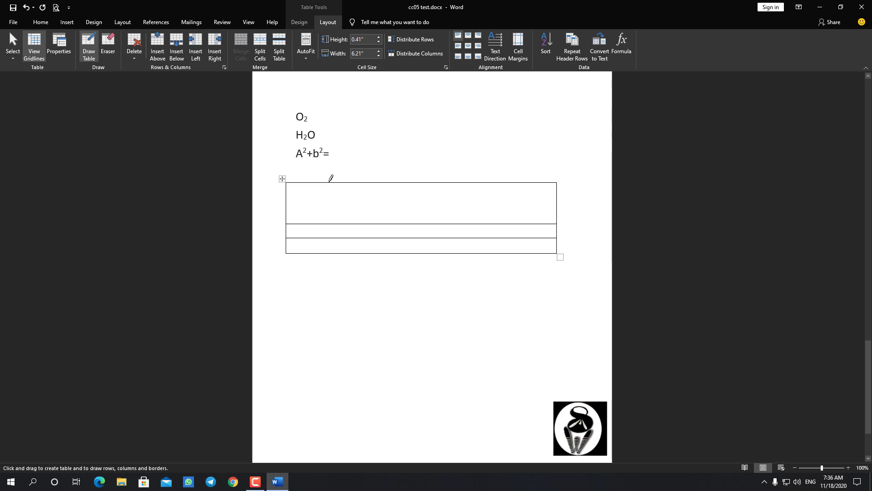
mouse_move(330, 182)
mouse_down()
mouse_move(330, 257)
mouse_move(346, 253)
mouse_up()
mouse_move(332, 186)
mouse_down()
mouse_move(342, 184)
mouse_move(325, 253)
mouse_up()
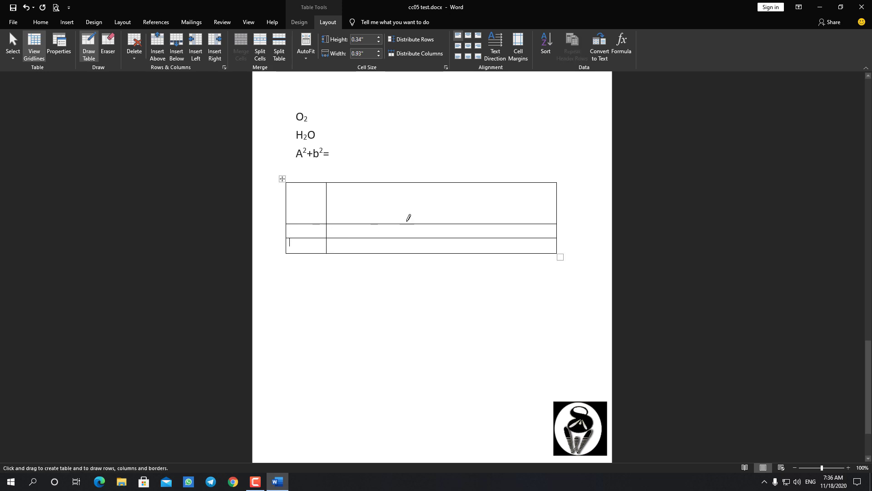
drag(391, 181, 392, 232)
drag(439, 181, 438, 268)
drag(501, 181, 505, 254)
drag(288, 200, 561, 197)
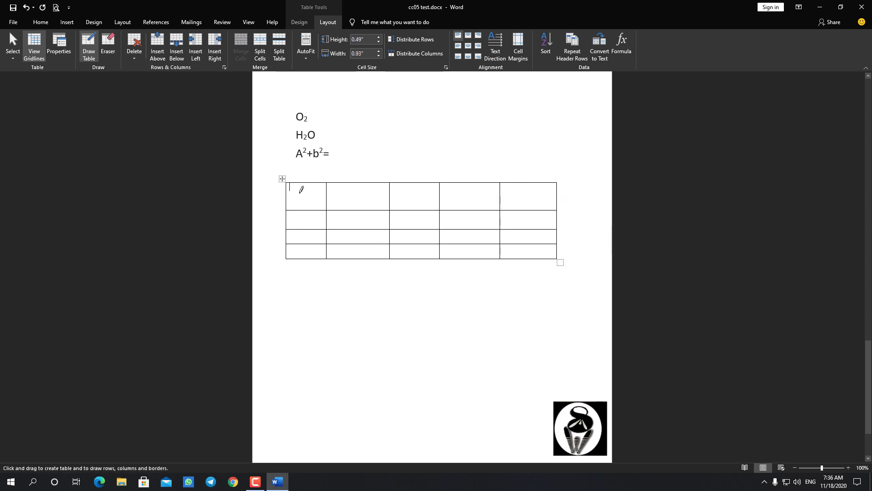
drag(286, 198, 559, 193)
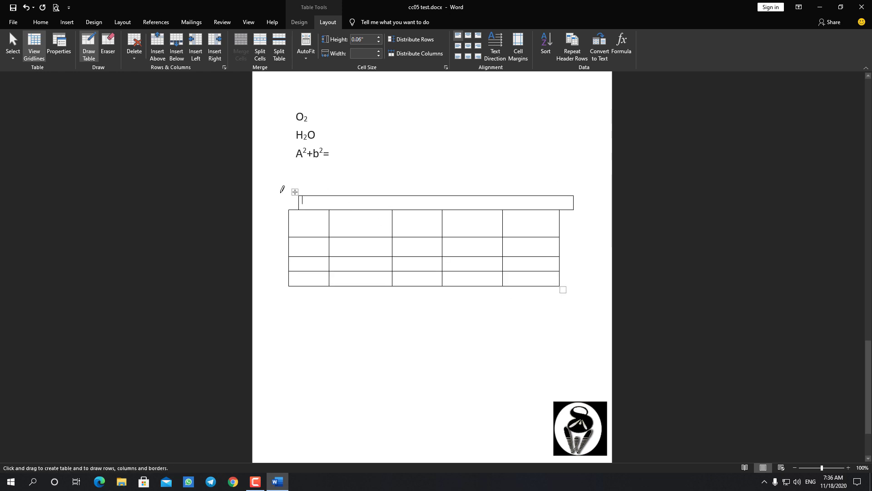
Delete the entire drawn table and undo the deletion
right_click(295, 190)
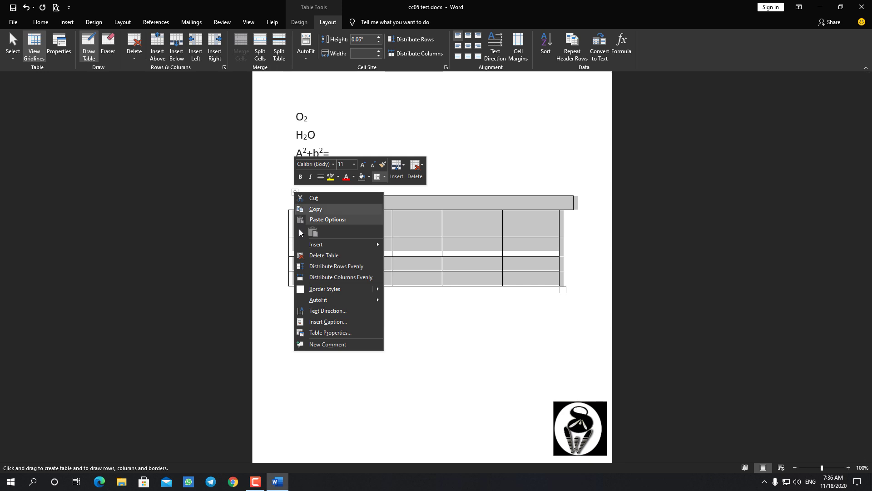
click(320, 255)
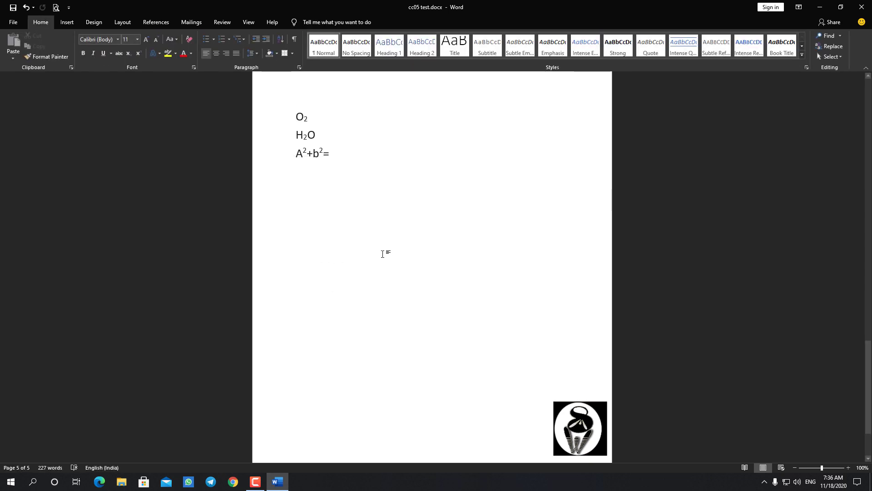
key(ctrl+z)
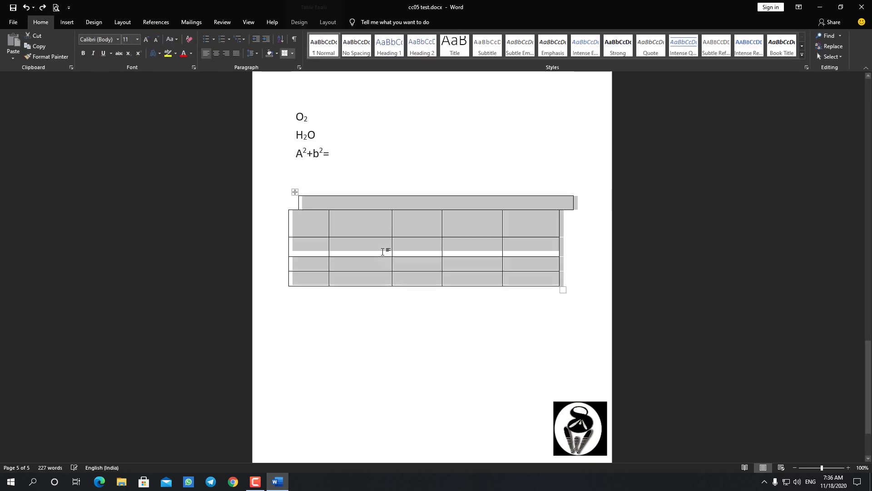
Select the whole drawn table and clear the selection again
click(294, 192)
click(295, 193)
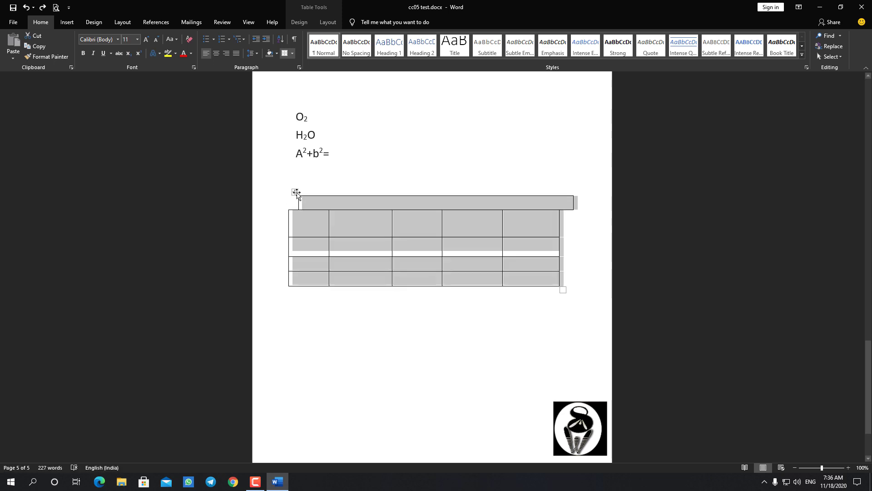
click(418, 327)
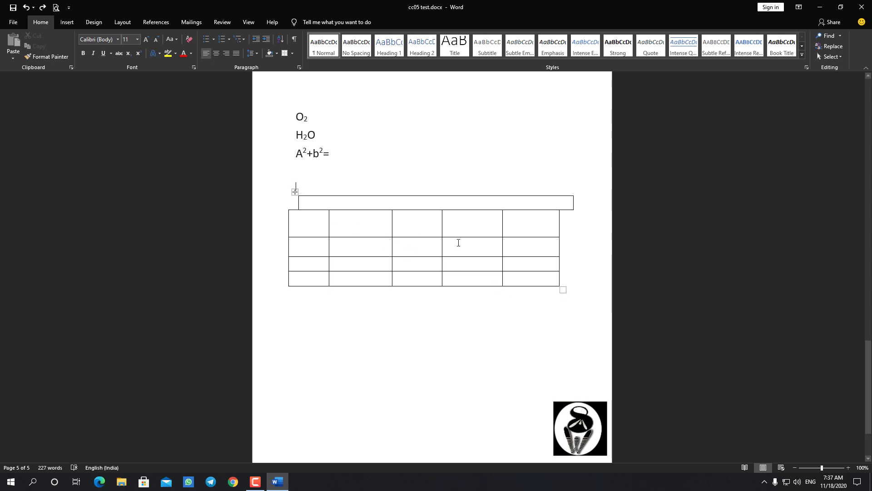
Preview a 10x8 table in the document, and view the Insert Table size and AutoFit options without inserting a table
click(69, 26)
click(80, 59)
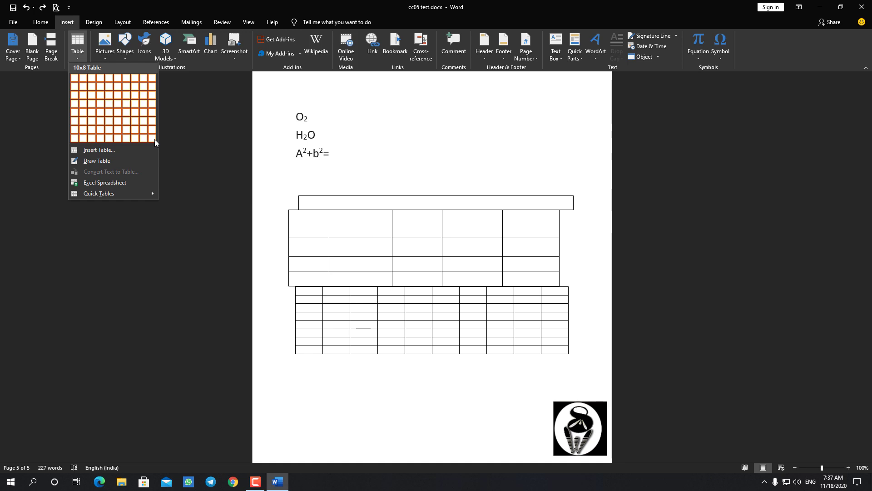
click(104, 150)
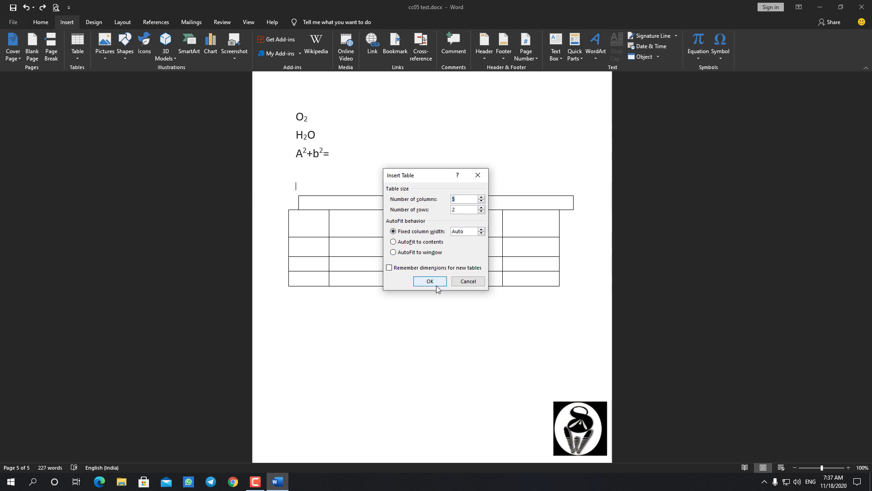
click(468, 282)
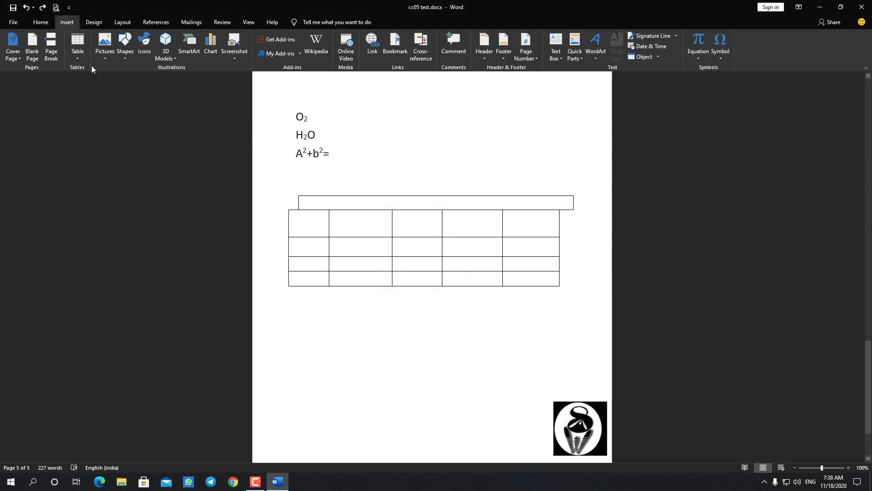
Draw a single-cell table about 0.78" wide and 1.12" high beside the first paragraph on page 2, and leave drawing mode
click(78, 54)
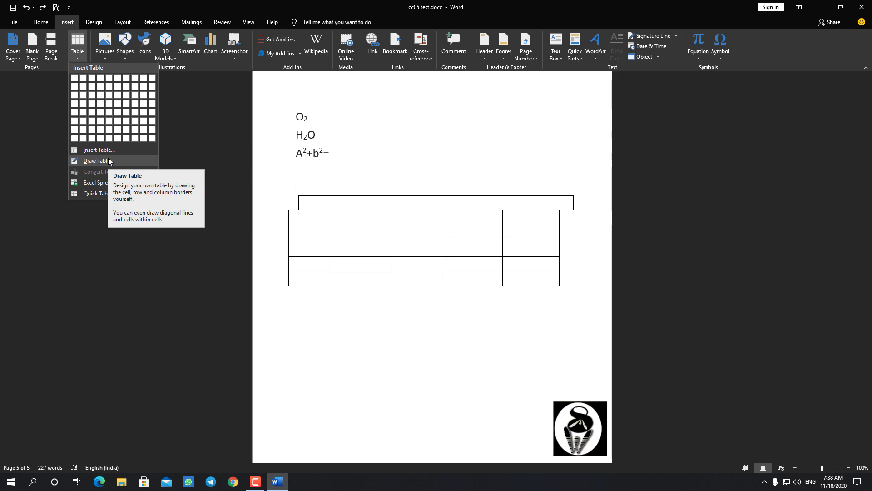
scroll(511, 318, up, 8)
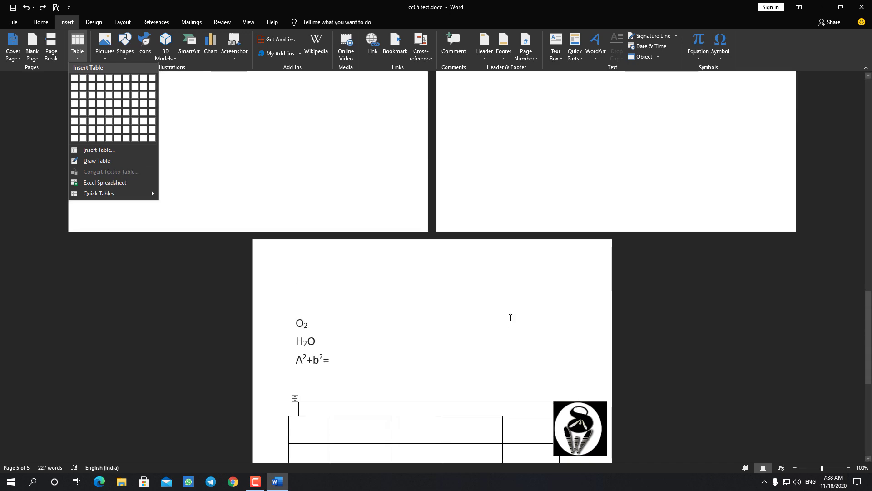
scroll(510, 319, up, 3)
scroll(510, 319, up, 10)
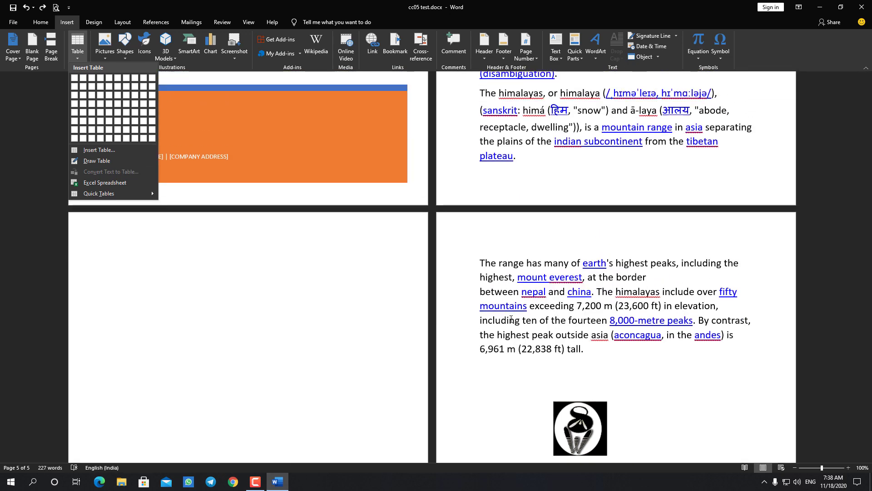
scroll(510, 320, up, 4)
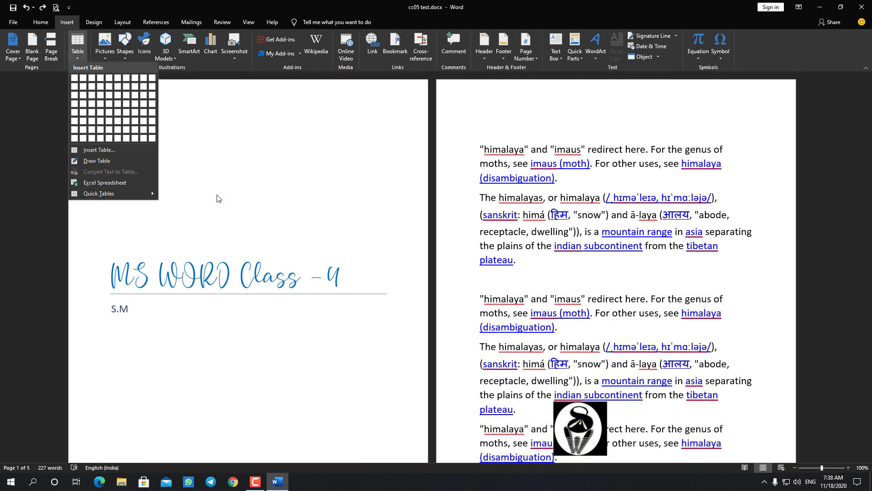
click(112, 163)
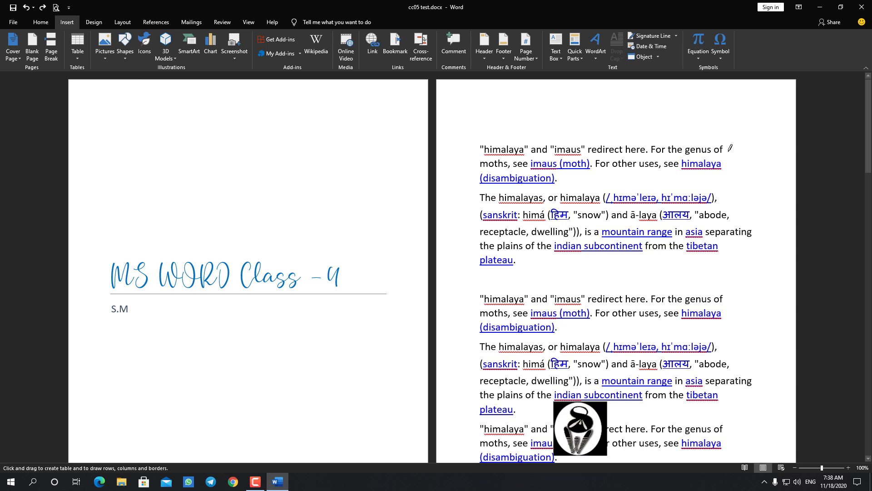
mouse_move(731, 148)
mouse_down()
mouse_move(736, 192)
mouse_move(767, 201)
mouse_up()
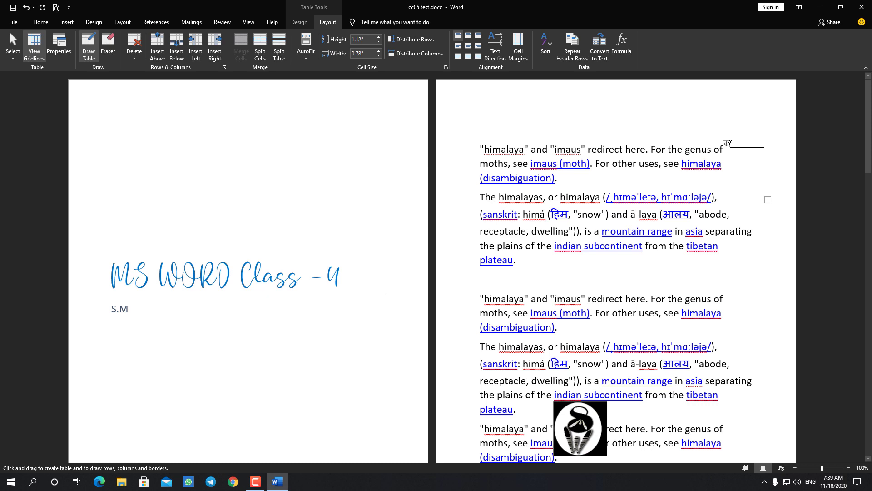
key(Escape)
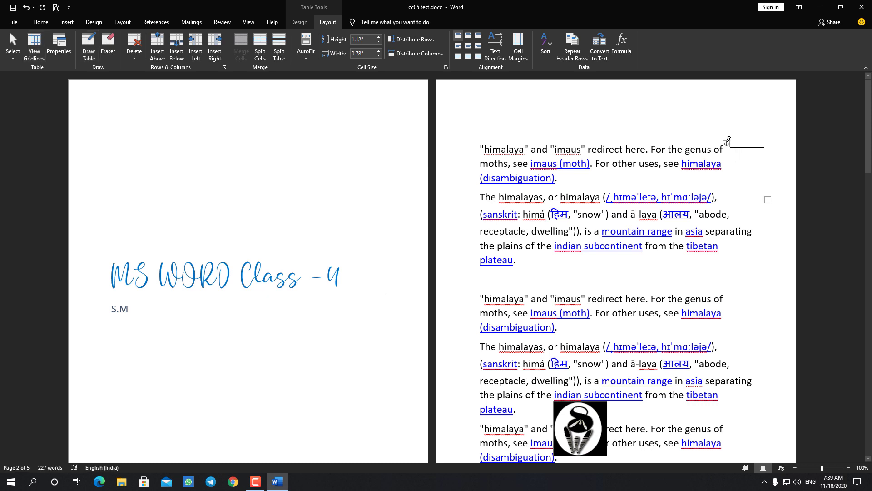
Move the small single-cell table on page 2 up and to the left, and delete it
drag(727, 144, 714, 130)
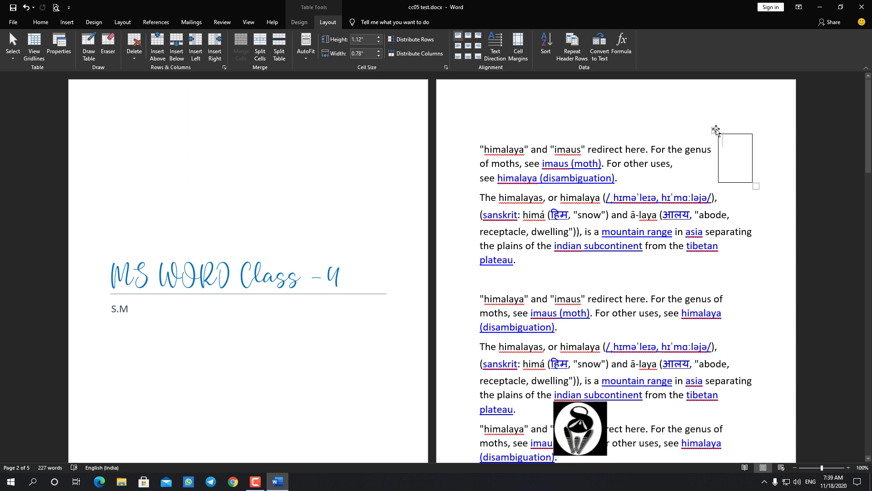
right_click(717, 131)
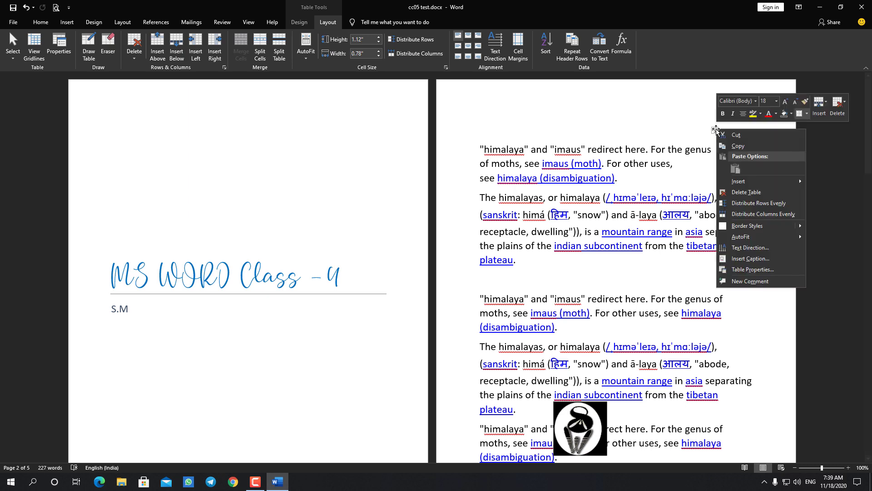
click(732, 192)
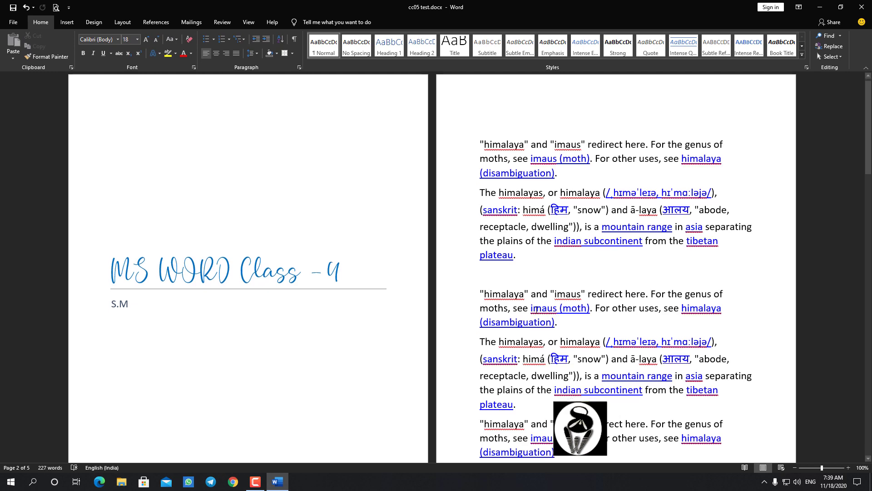
Delete the whole drawn table below the A²+b²= line on page 5
scroll(651, 260, down, 10)
scroll(542, 311, down, 10)
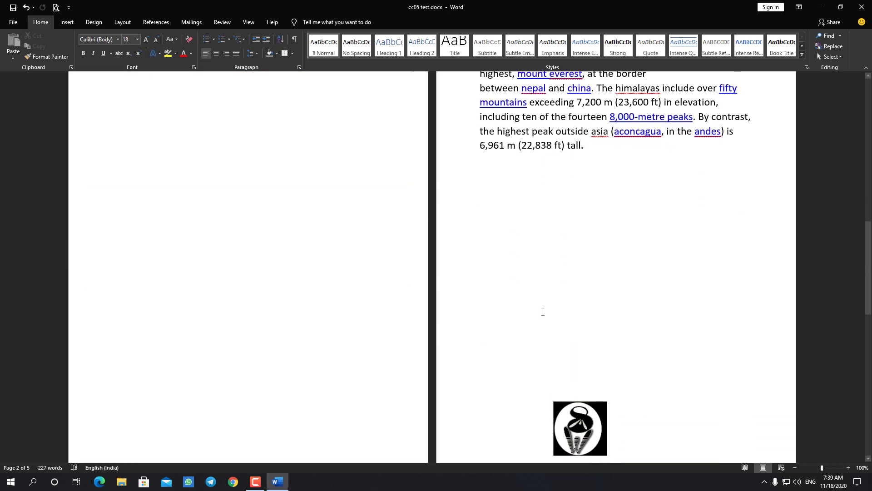
scroll(546, 314, down, 2)
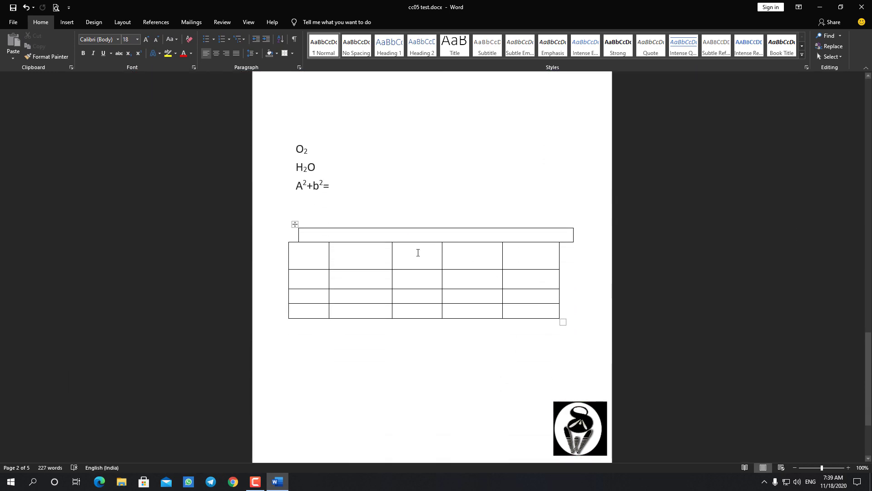
right_click(296, 224)
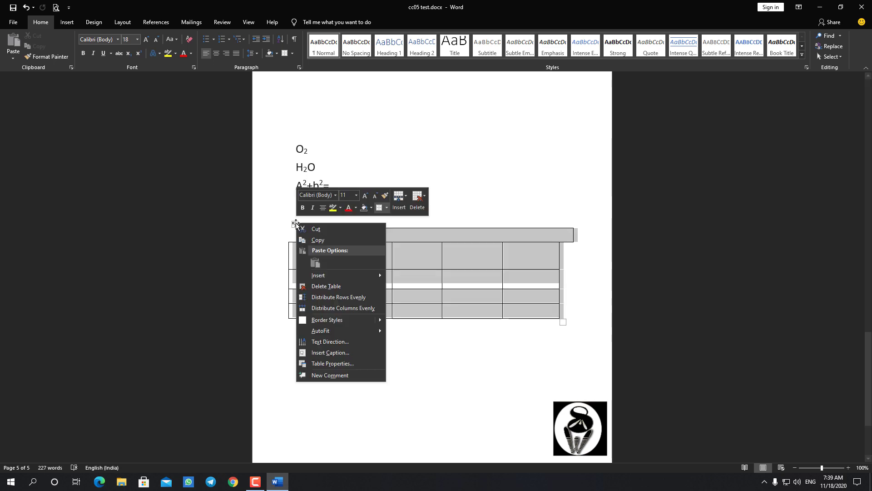
click(322, 287)
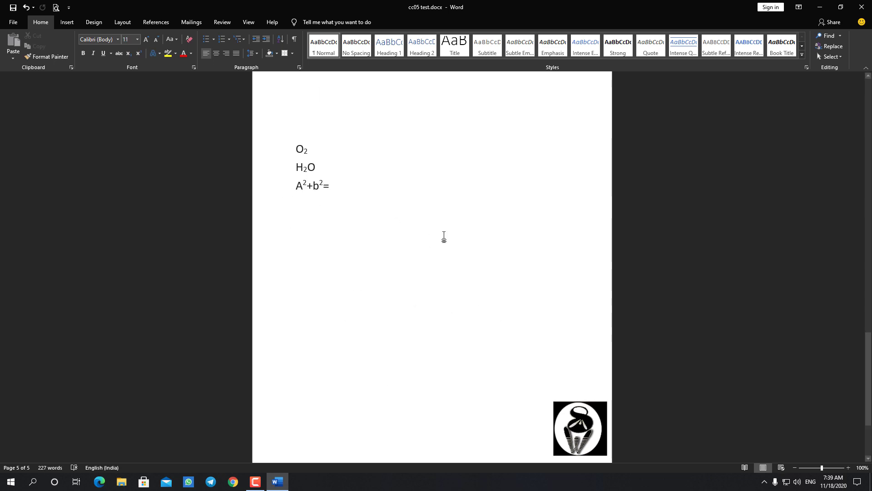
Insert a 5x3 table below the A²+b²= line and enlarge it to taller rows and a slightly greater width
click(62, 21)
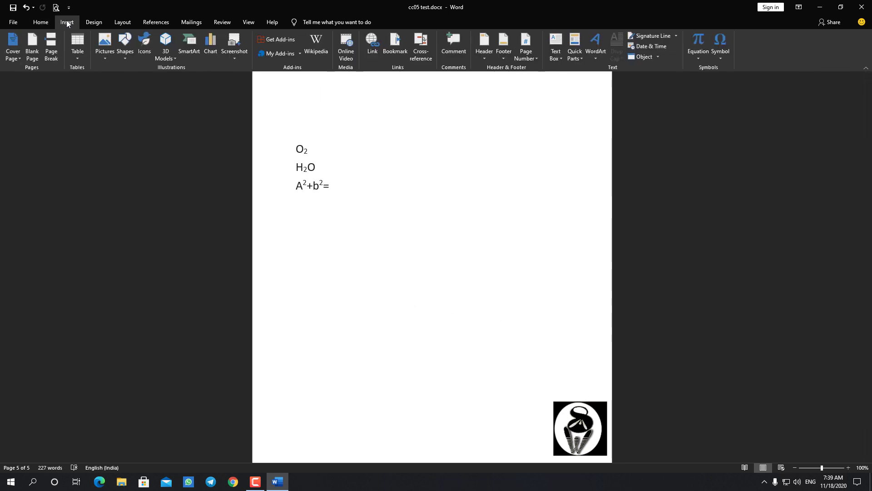
click(80, 57)
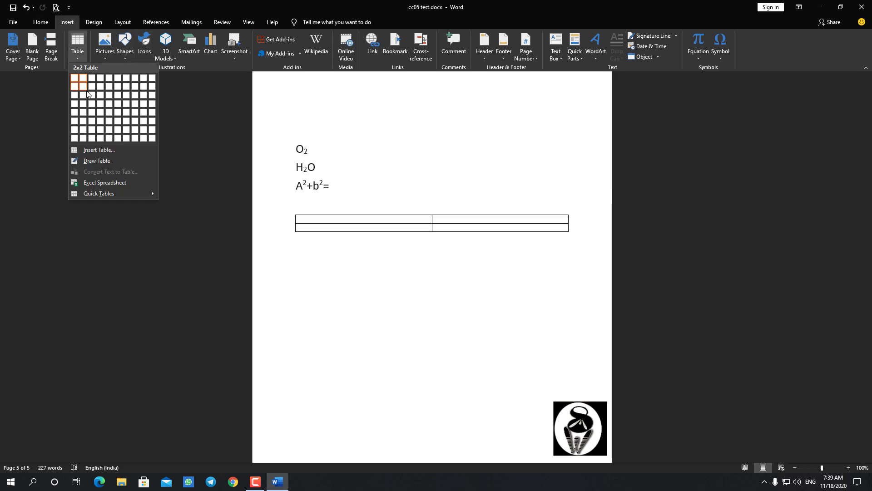
click(109, 100)
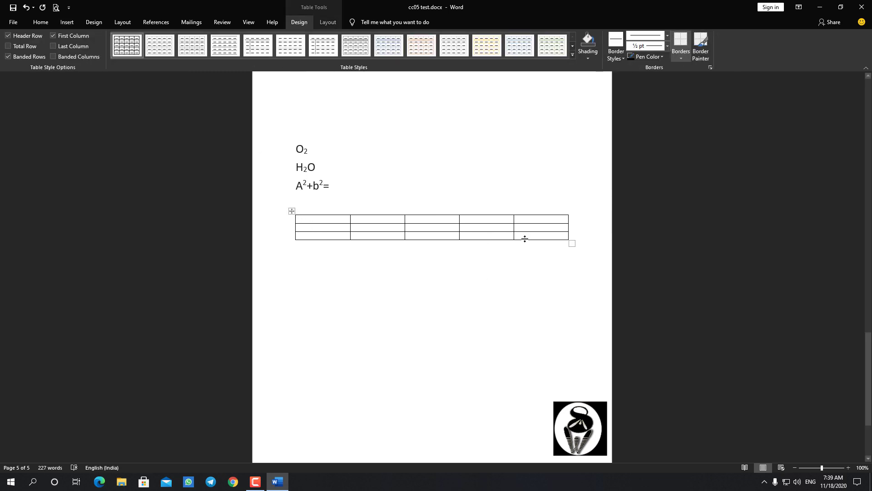
drag(571, 244, 577, 301)
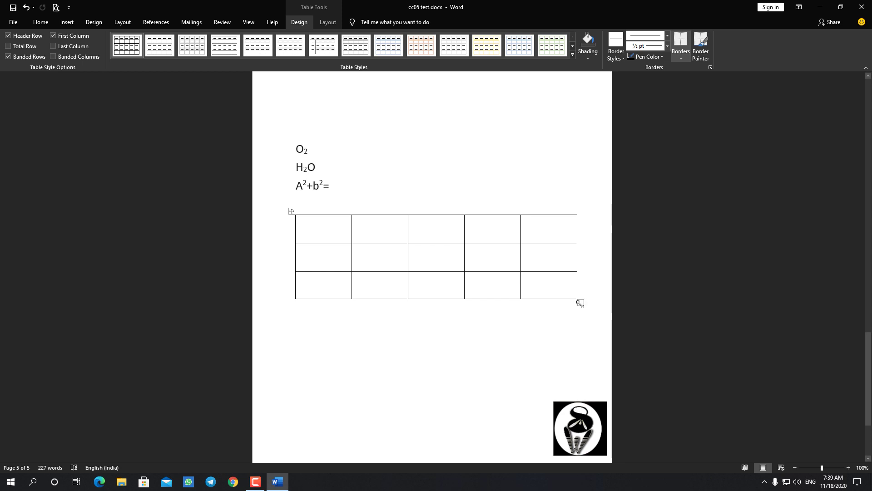
mouse_move(580, 303)
mouse_down()
mouse_move(590, 312)
mouse_move(581, 299)
mouse_up()
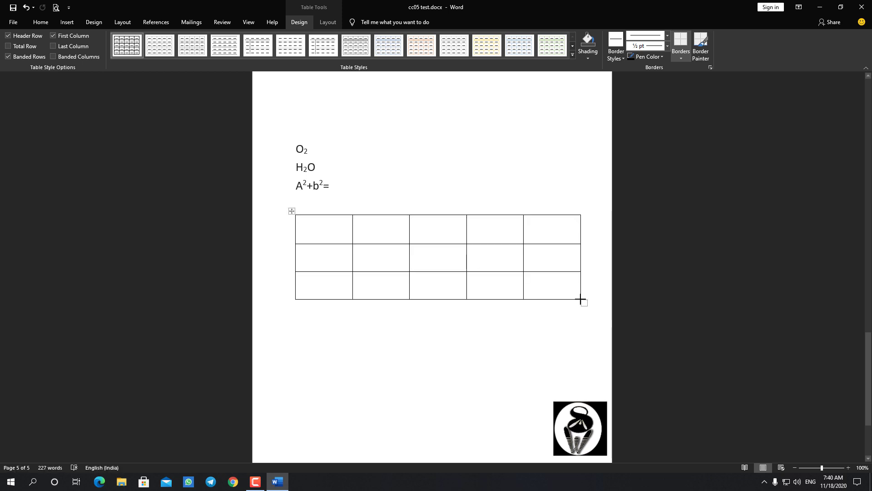
Select the whole 5x3 table, and then select only its second row
click(563, 307)
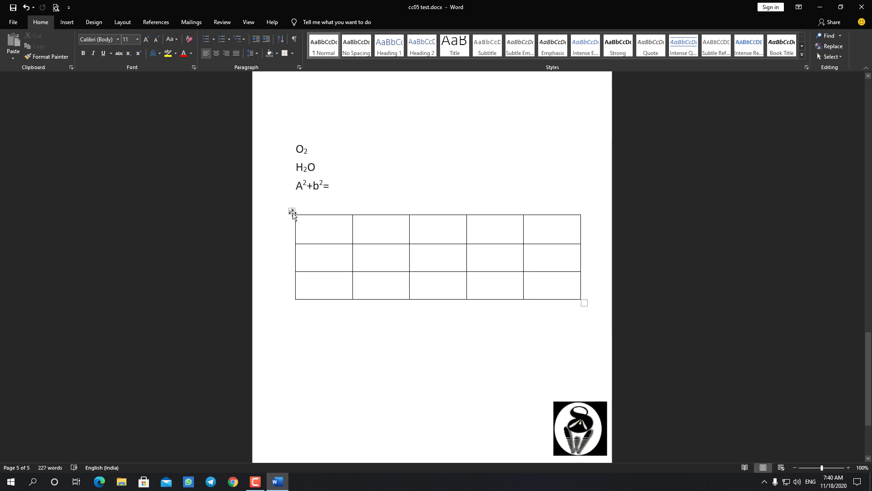
click(292, 212)
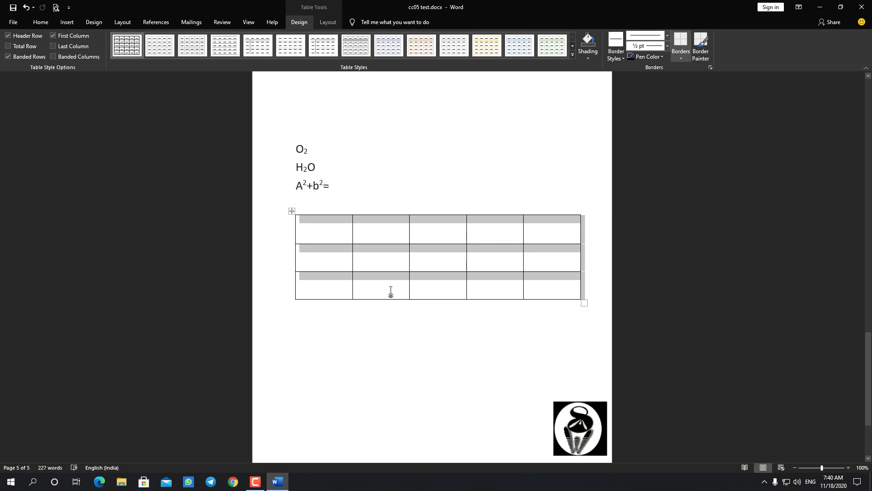
click(278, 248)
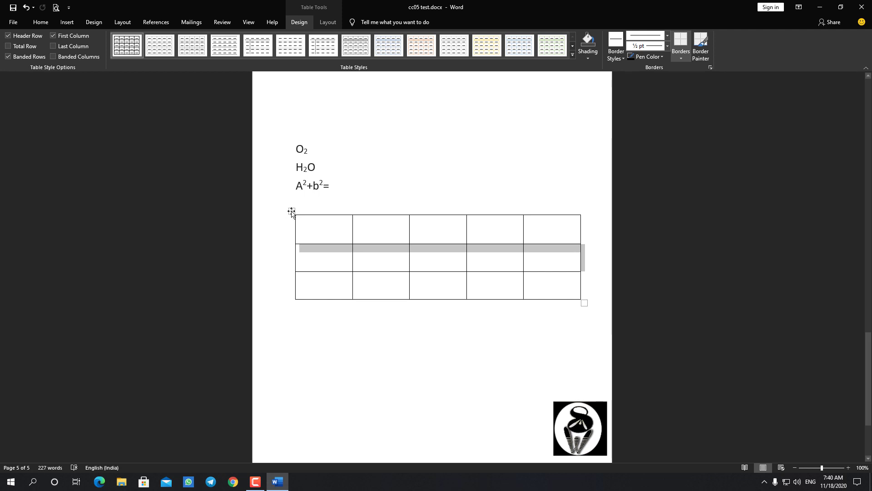
Move the table one line down and resize it to be slightly narrower and taller
drag(291, 208, 289, 228)
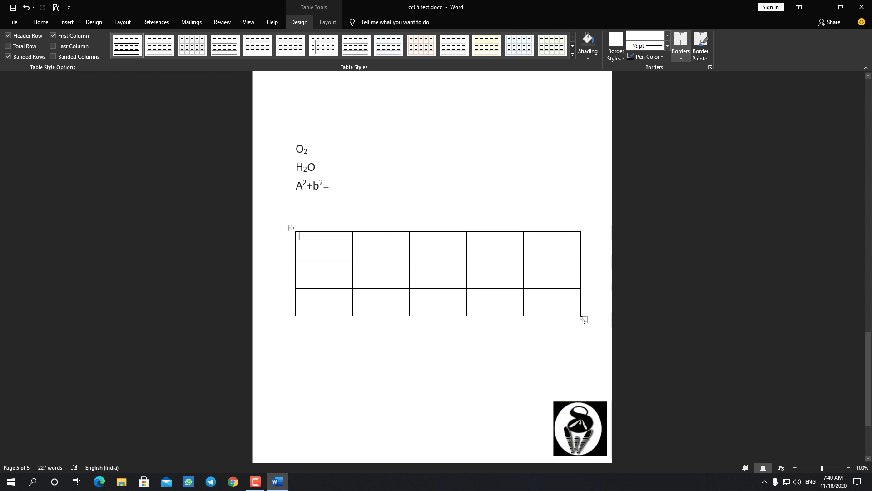
mouse_move(583, 319)
mouse_down()
mouse_move(560, 306)
mouse_move(577, 319)
mouse_up()
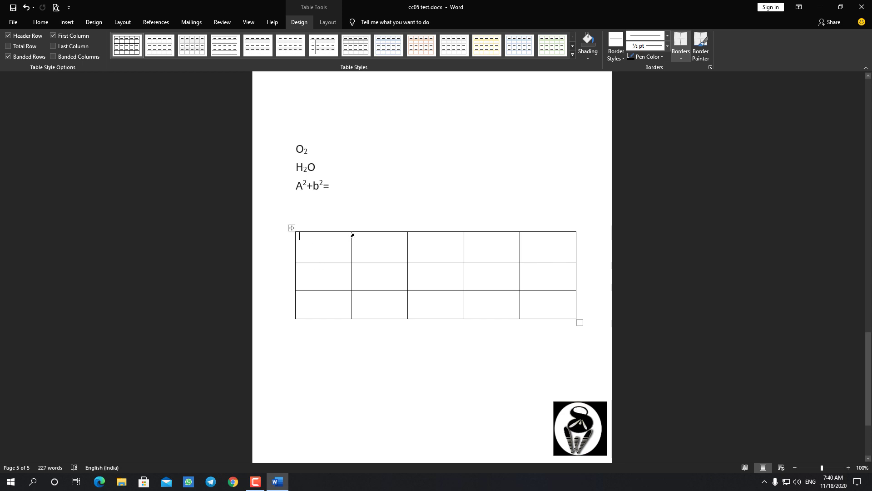
Shift the table's inner column borders so the first three columns are narrower and the last two are wider
mouse_move(353, 228)
drag(351, 238, 333, 236)
drag(407, 248, 386, 248)
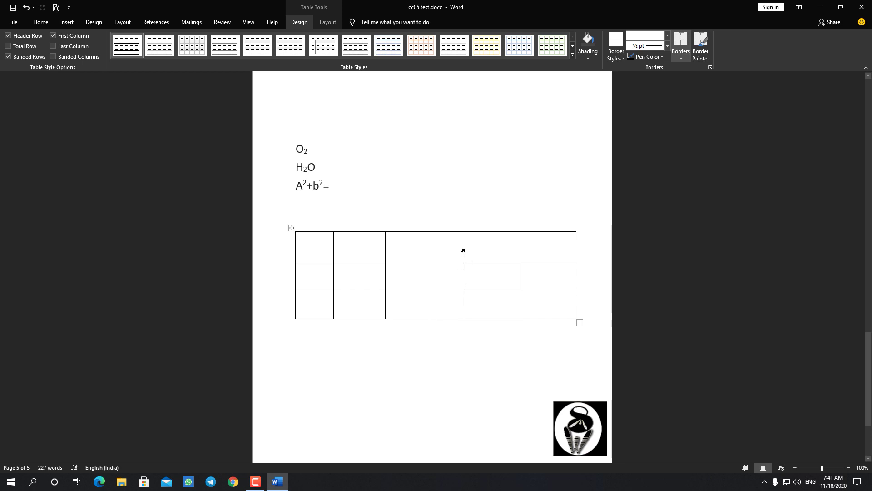
drag(463, 248, 432, 247)
drag(520, 249, 478, 246)
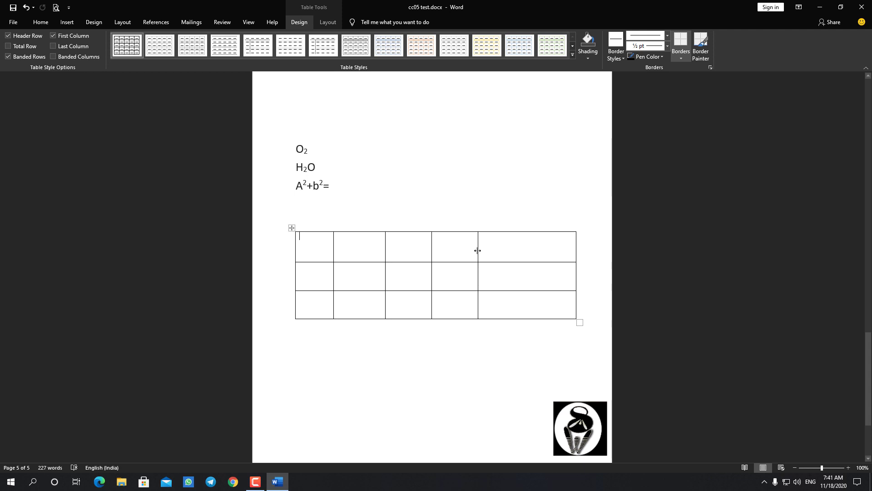
drag(477, 250, 504, 255)
Make the table's first row taller and shift the border between the last two columns slightly to the left
drag(558, 262, 548, 277)
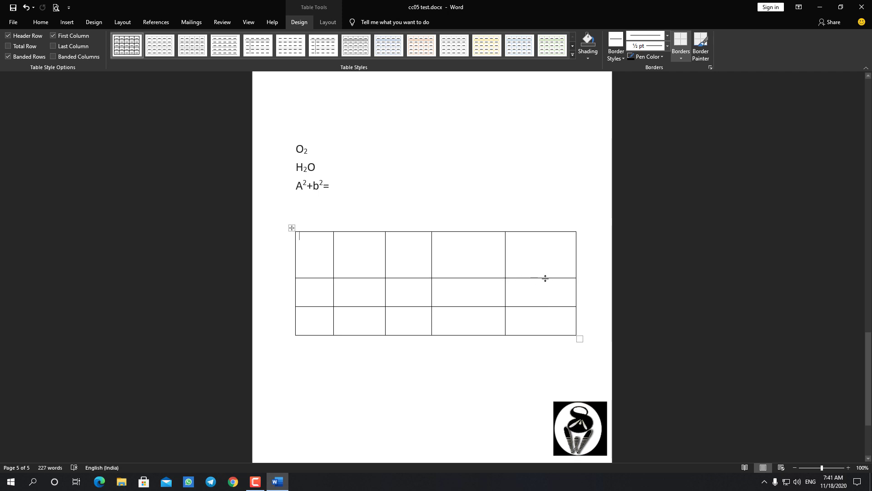
drag(545, 278, 545, 282)
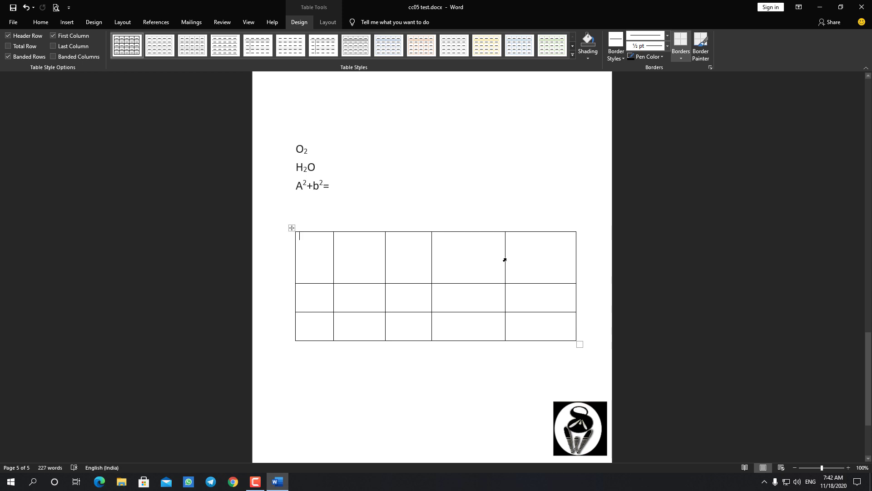
drag(505, 258, 500, 258)
Select in turn the first row's last cell, the entire first row, its first cell and the whole table, and clear the selection
click(499, 267)
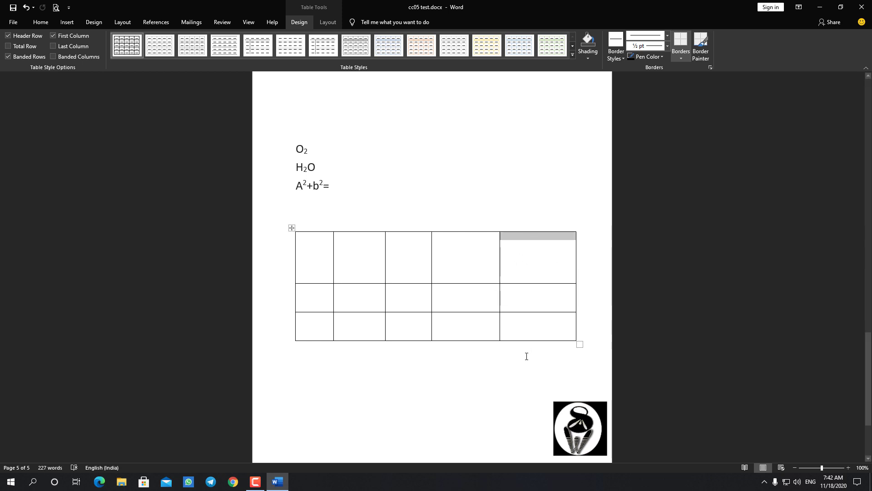
double_click(297, 264)
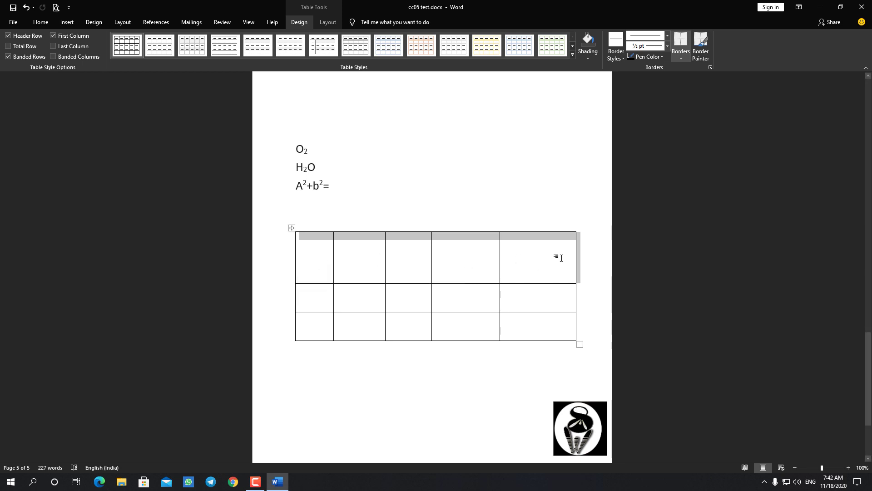
click(295, 265)
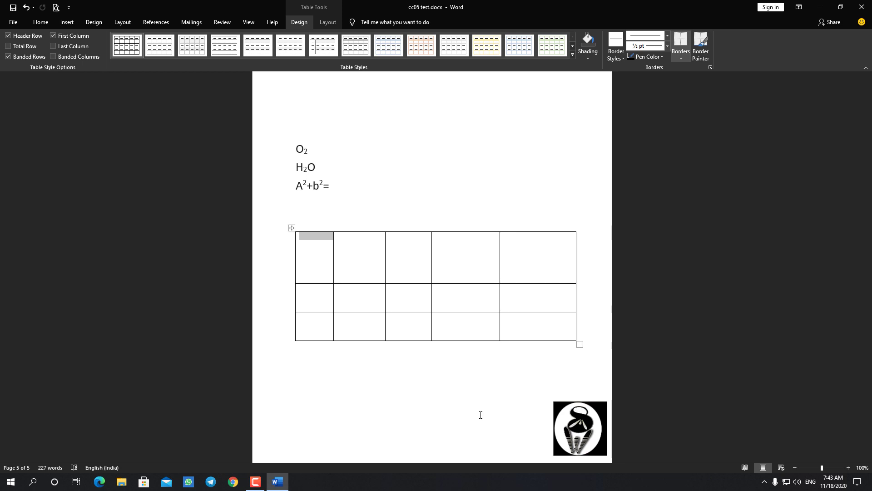
click(291, 227)
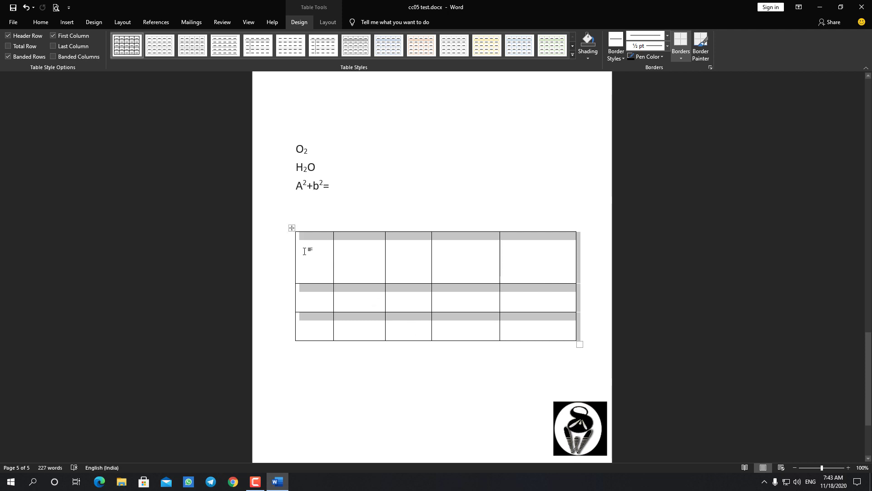
click(362, 366)
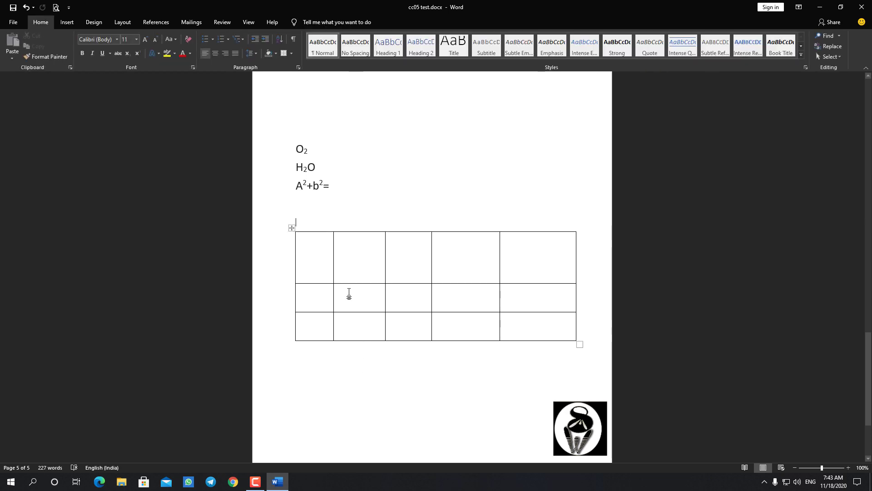
Select the first column, extend the selection to the first three columns, and clear it
click(313, 225)
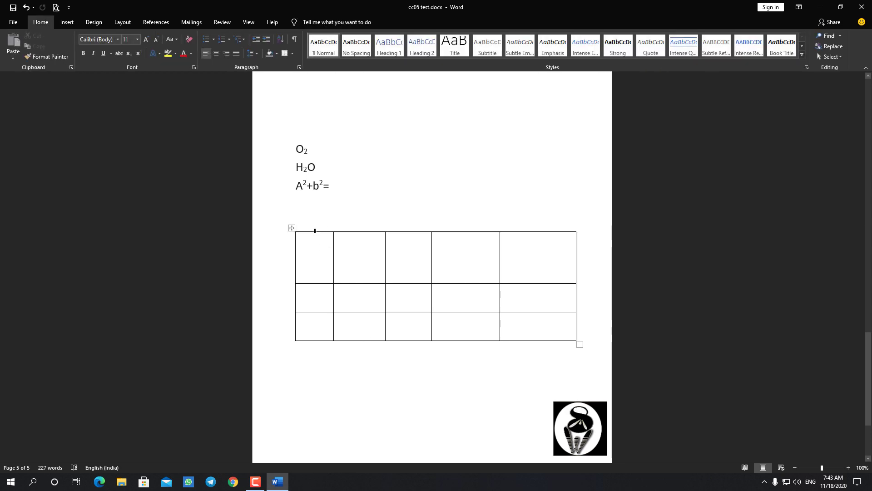
click(314, 230)
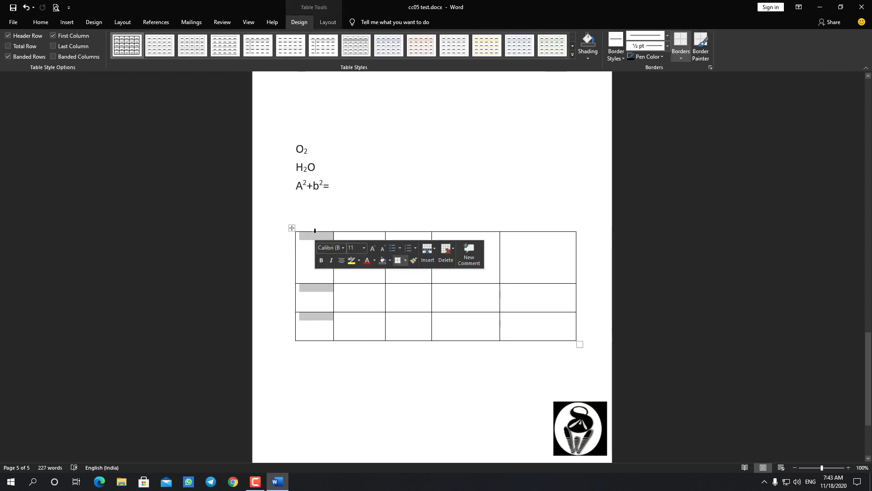
shift+click(361, 229)
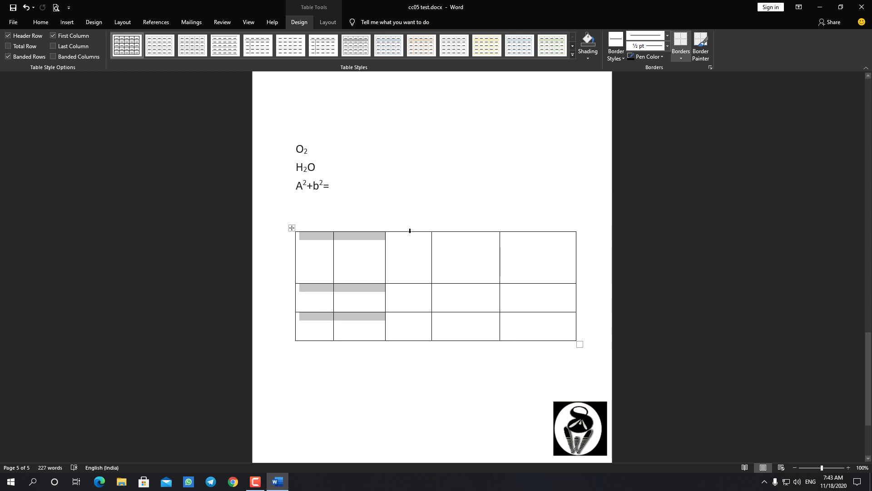
shift+click(410, 231)
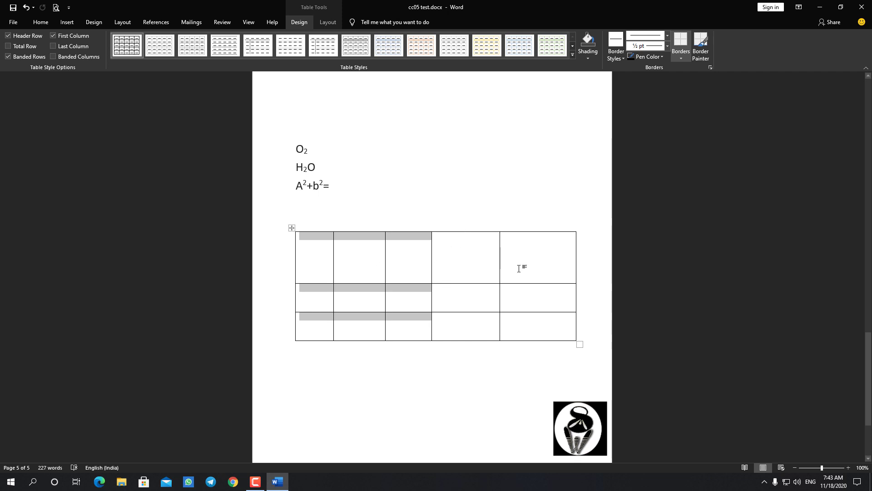
click(465, 357)
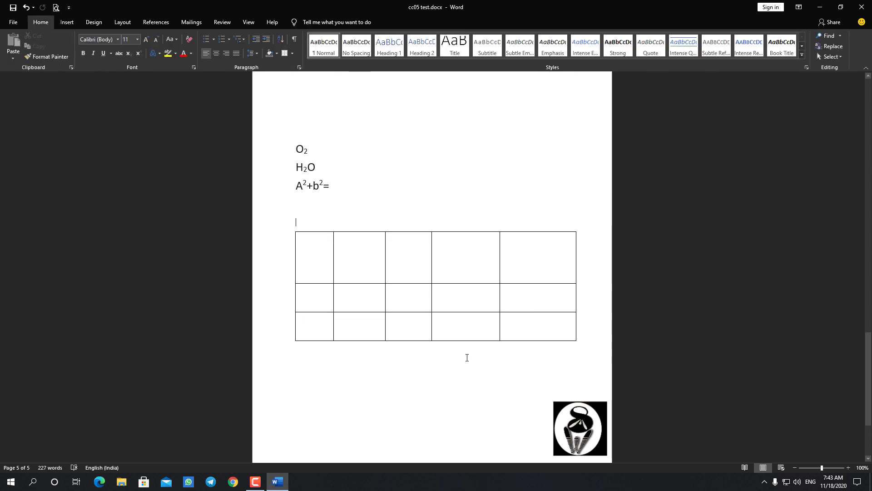
Select the whole table and apply the solid green style from the List Tables group
click(310, 249)
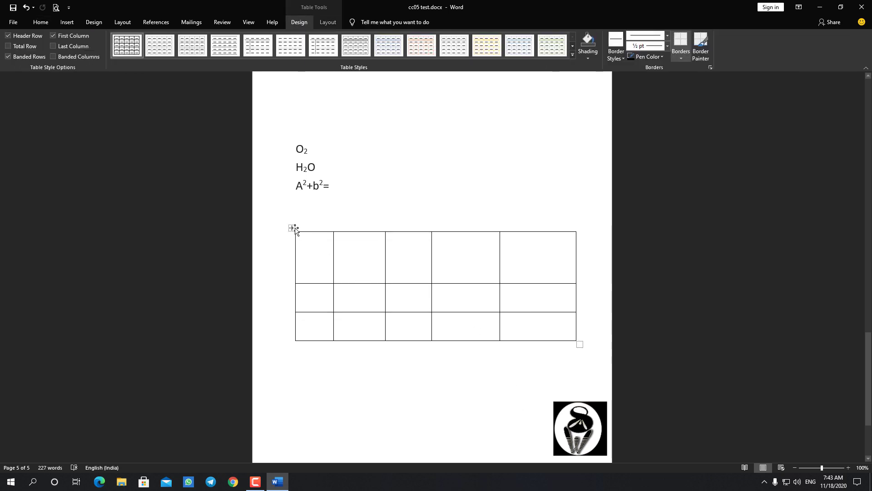
click(293, 228)
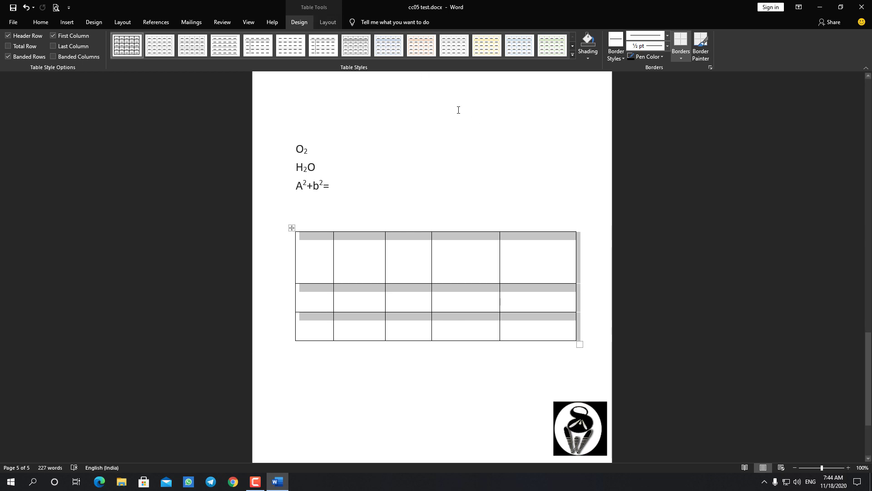
click(572, 53)
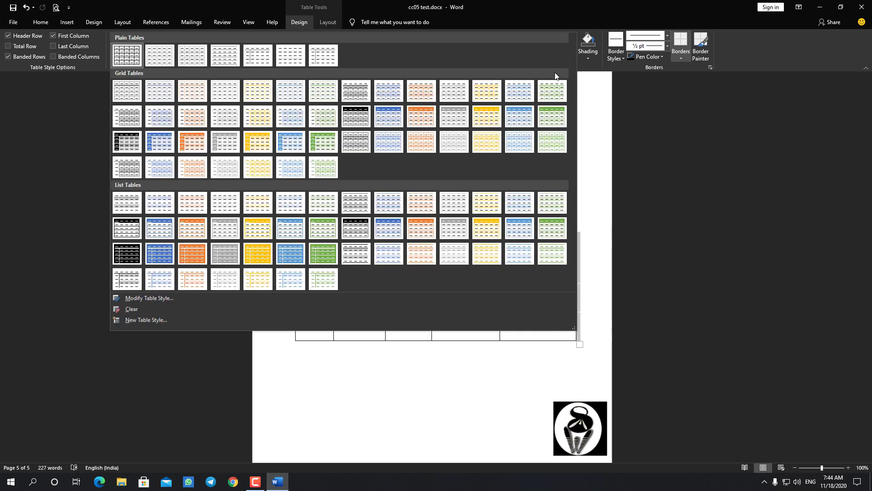
click(323, 253)
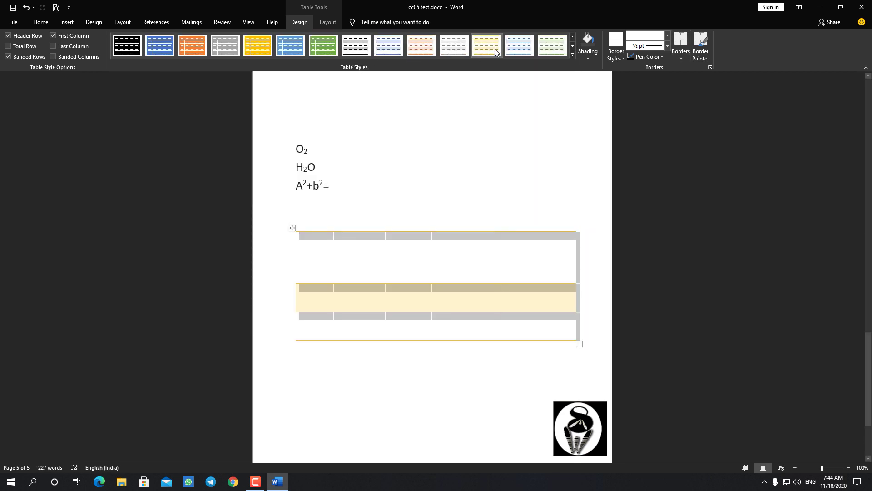
Apply the solid black List Tables style to the table and replace it with the first Plain Tables grid style
click(573, 55)
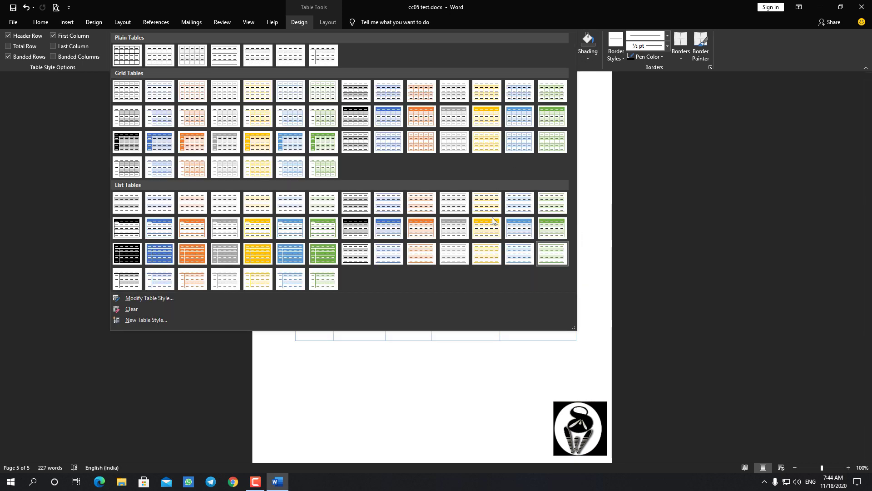
click(124, 254)
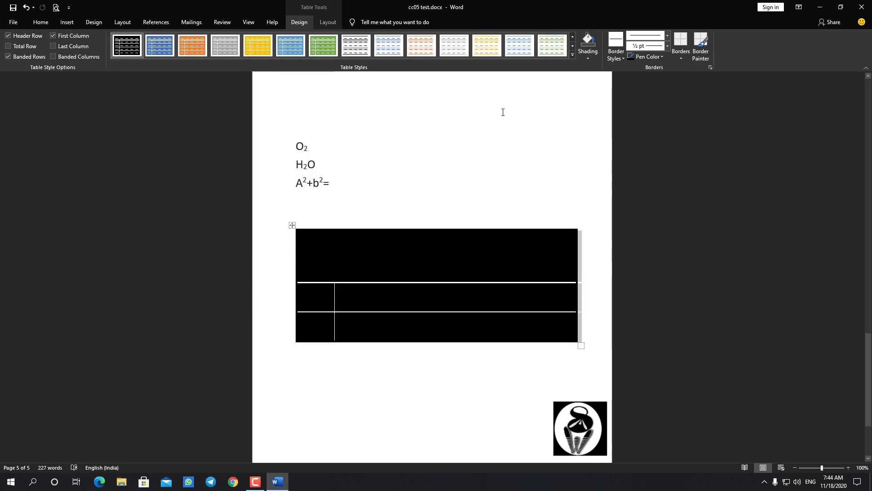
click(573, 54)
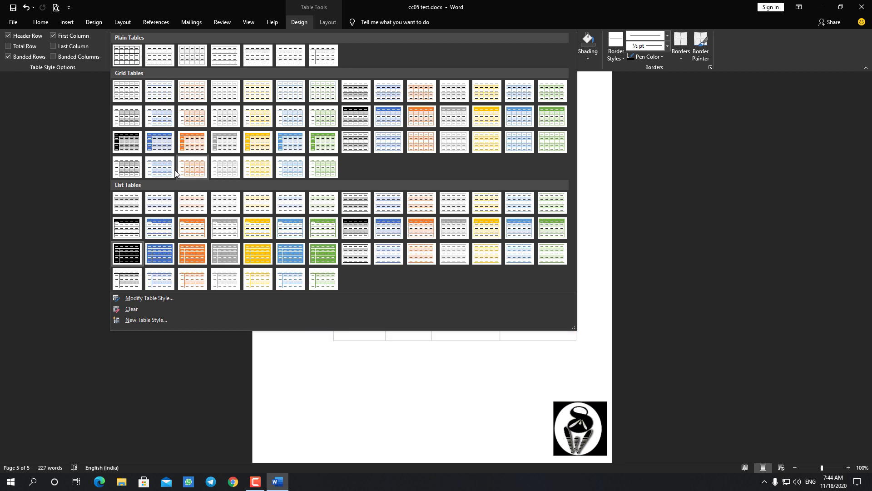
click(125, 59)
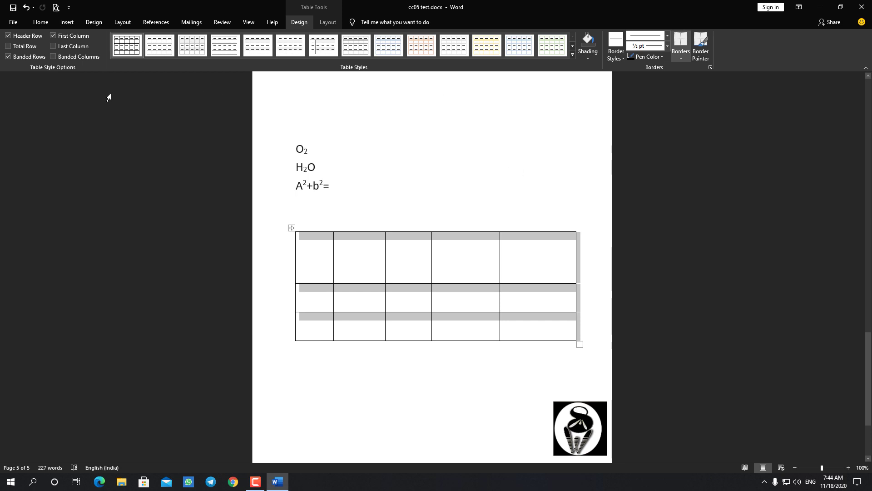
Preview light green shading on the whole table and dismiss the shading colours without applying one
click(588, 56)
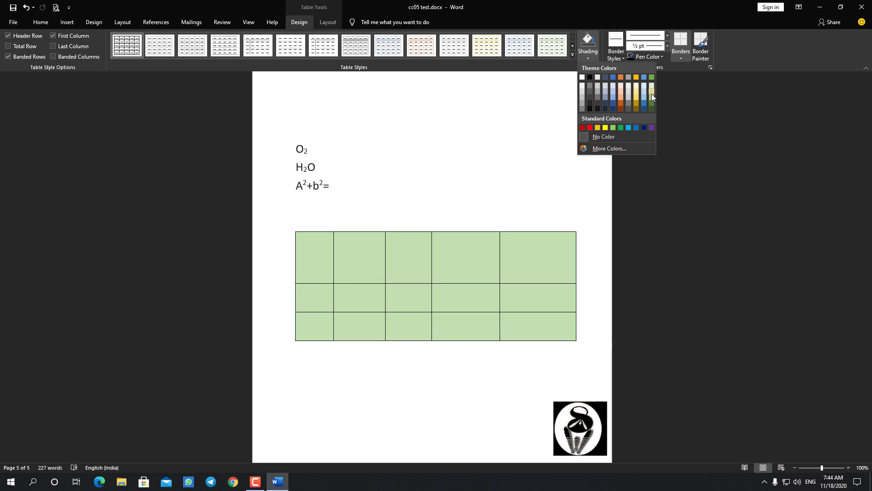
click(677, 121)
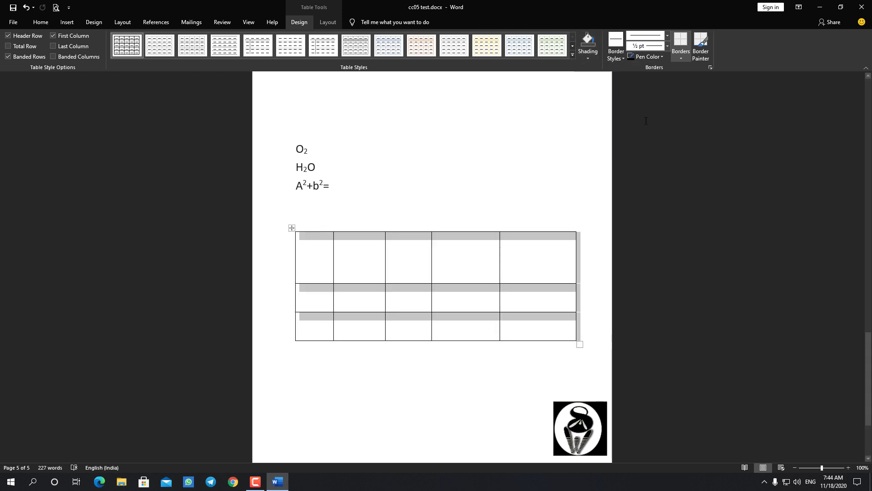
Choose the orange ½ pt double solid line border style and paint it along all four outer edges of the table
click(623, 57)
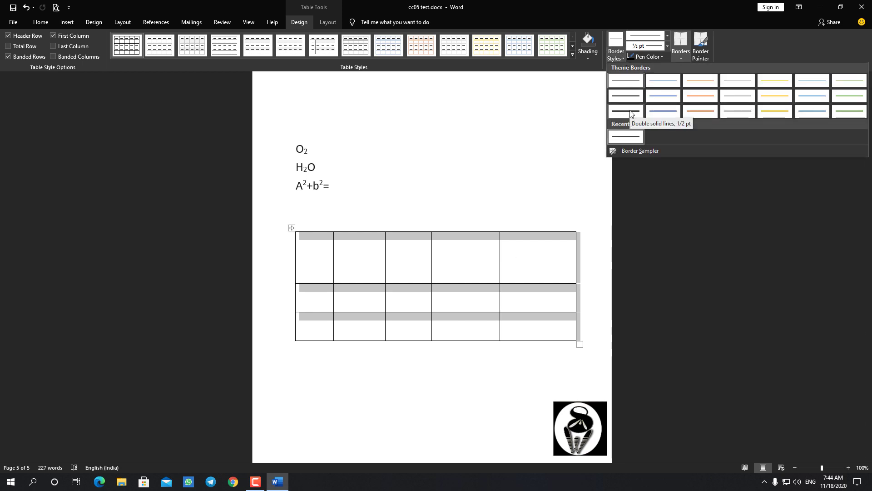
click(691, 109)
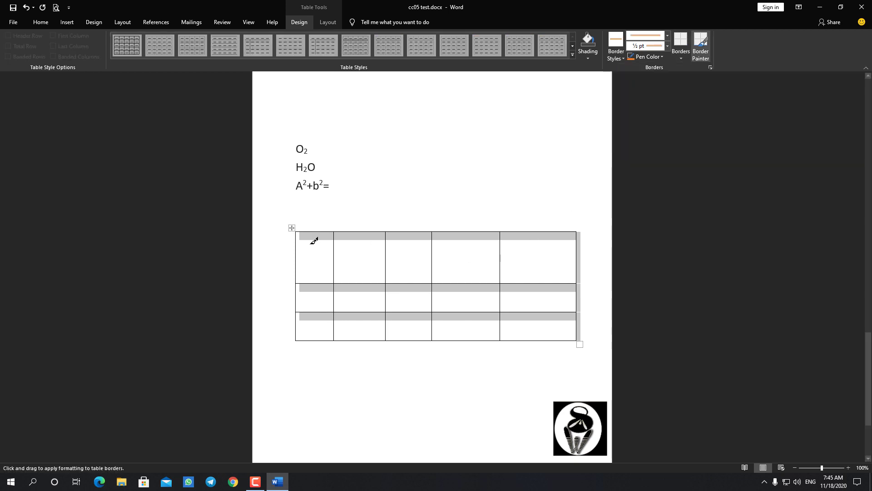
mouse_move(303, 234)
mouse_down()
mouse_move(385, 319)
mouse_move(579, 336)
mouse_up()
drag(300, 340, 579, 338)
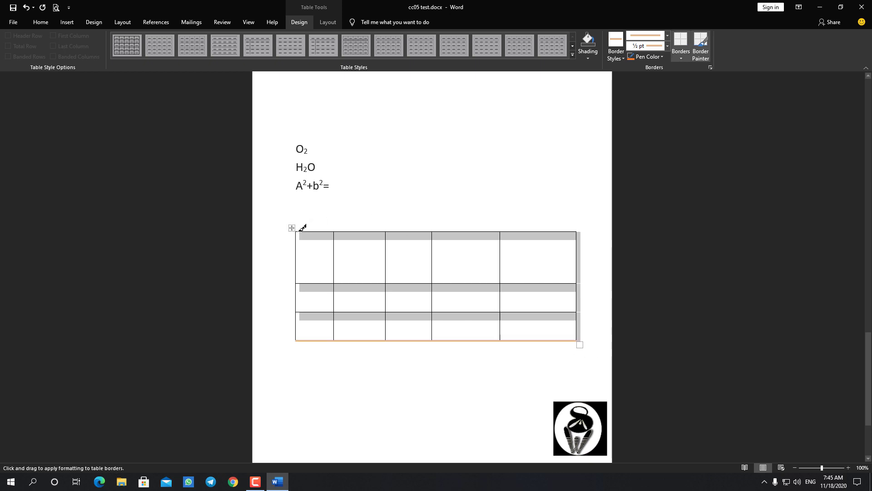
drag(300, 230, 502, 228)
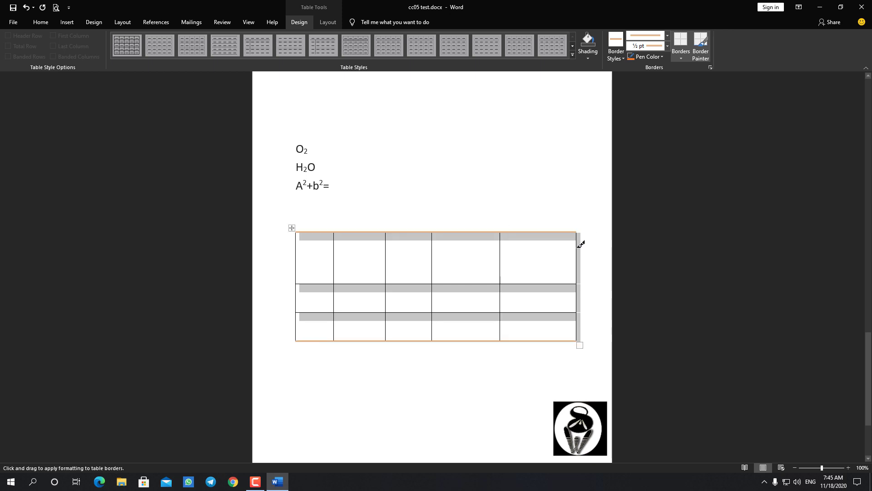
click(577, 244)
click(297, 250)
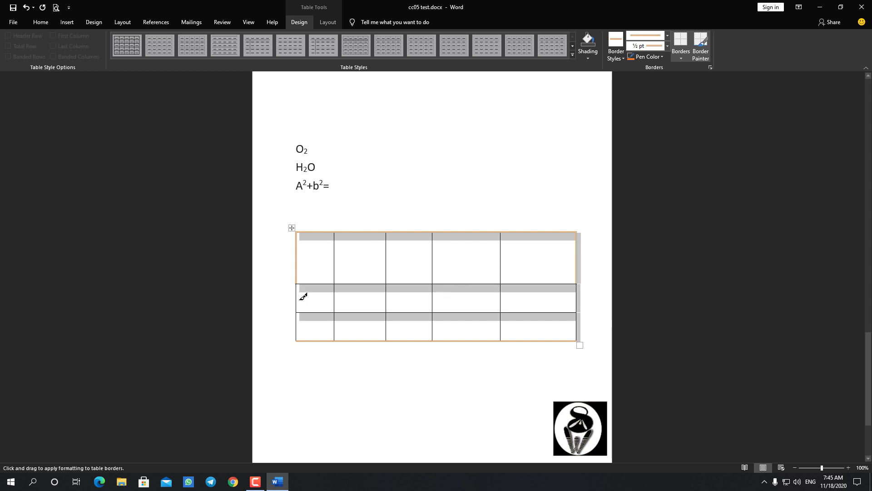
click(297, 295)
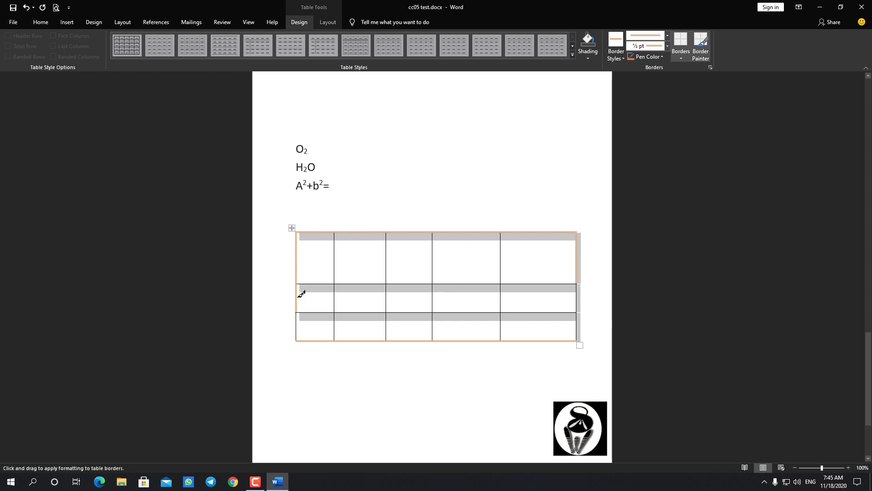
click(297, 326)
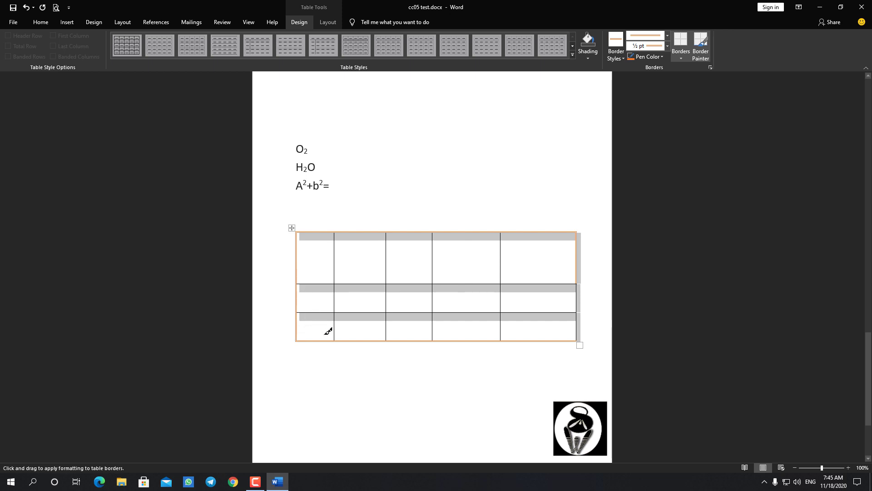
click(576, 327)
click(576, 303)
Choose a thick dark orange 3 pt line style and paint it along the table's top edge across all five columns
click(667, 36)
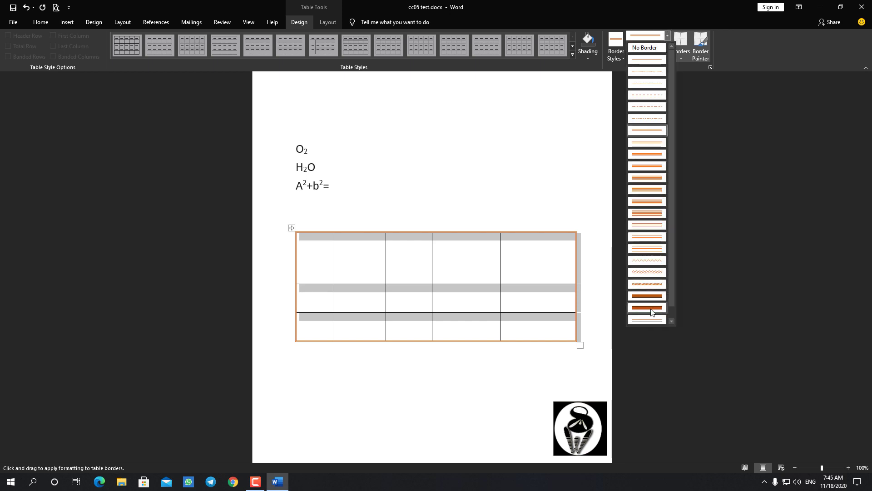
click(647, 295)
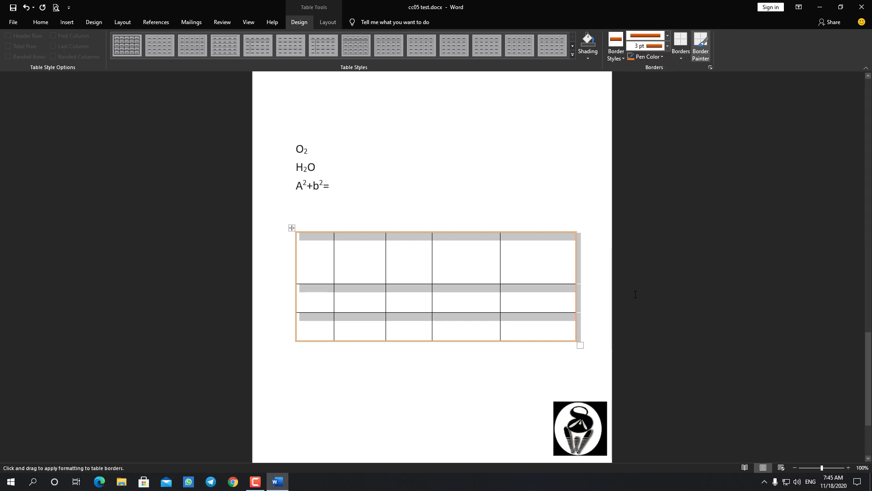
click(470, 227)
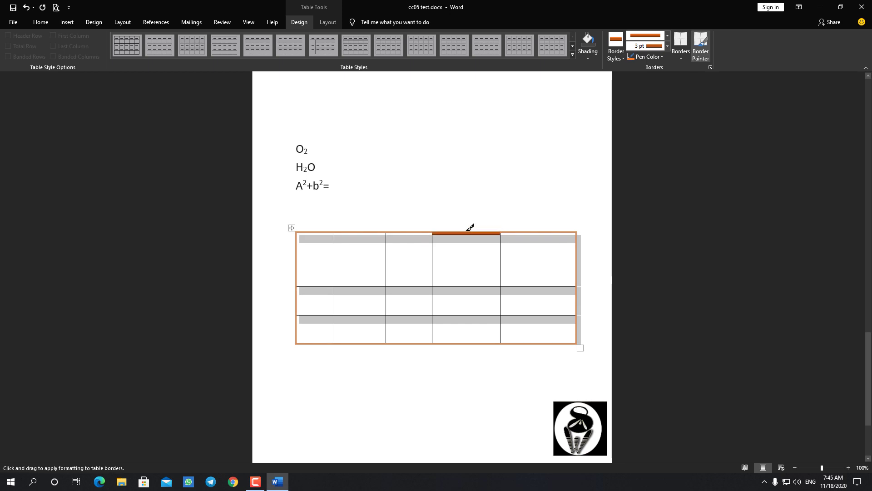
click(425, 227)
click(365, 227)
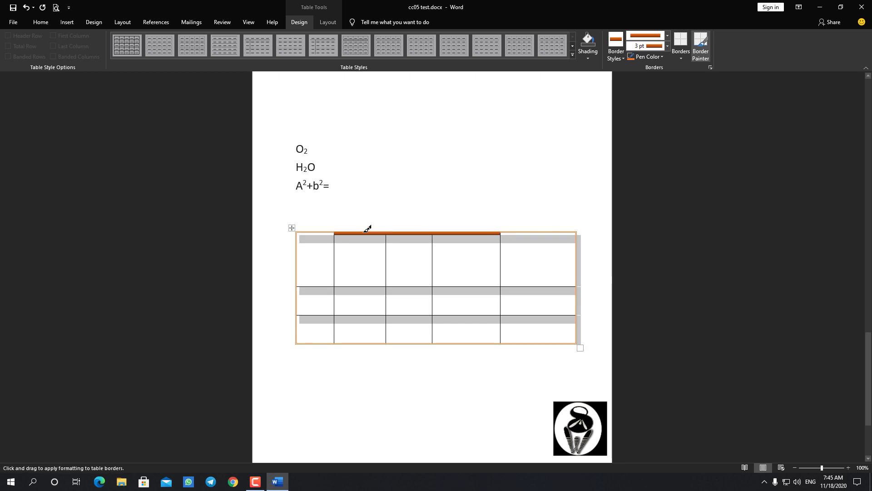
click(318, 227)
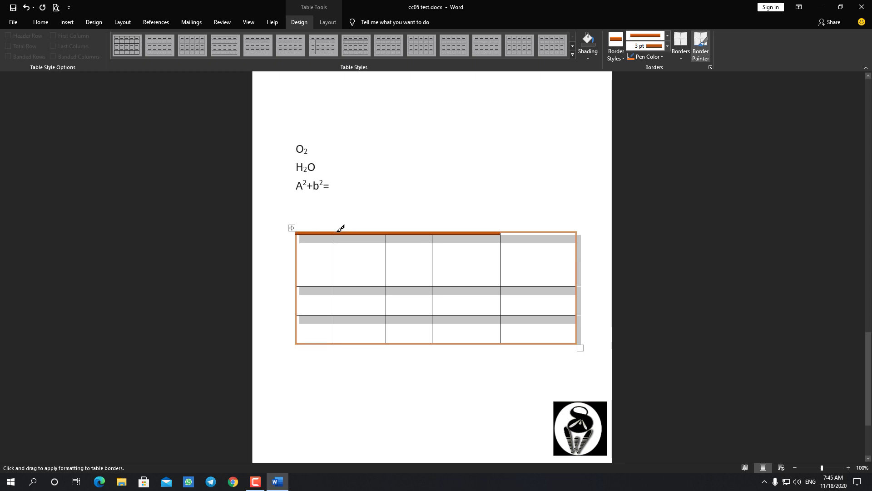
click(527, 230)
Repaint the table's right and left edges with a 1½ pt line weight and its bottom edge with ¾ pt
click(666, 47)
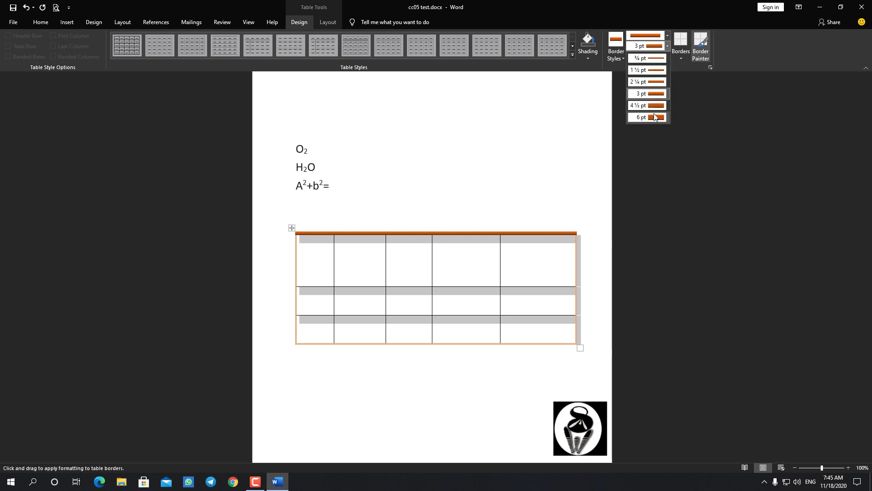
click(658, 71)
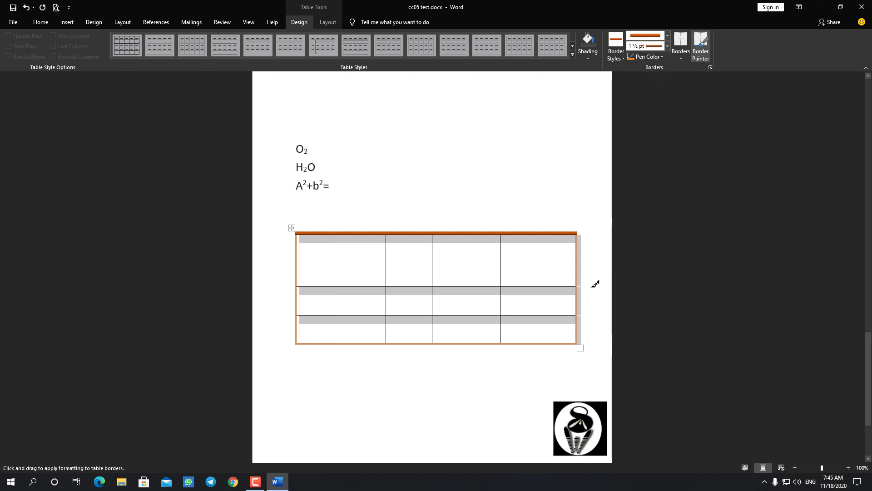
drag(577, 267, 579, 336)
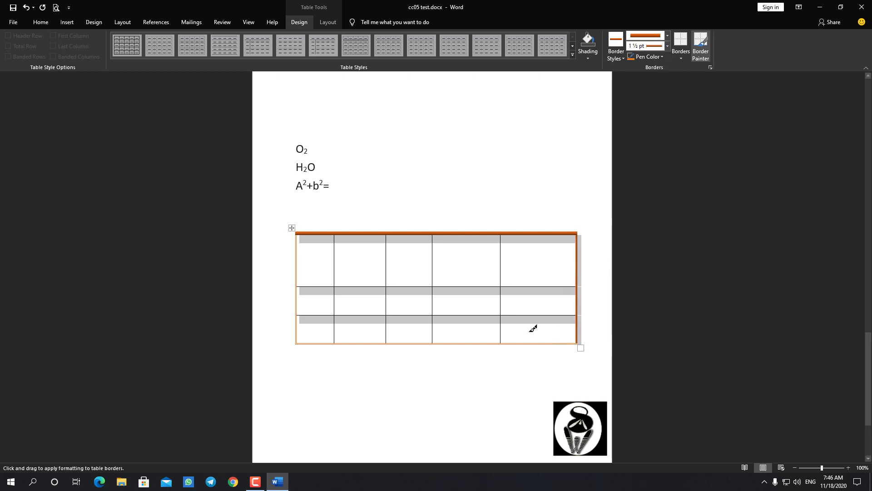
click(298, 247)
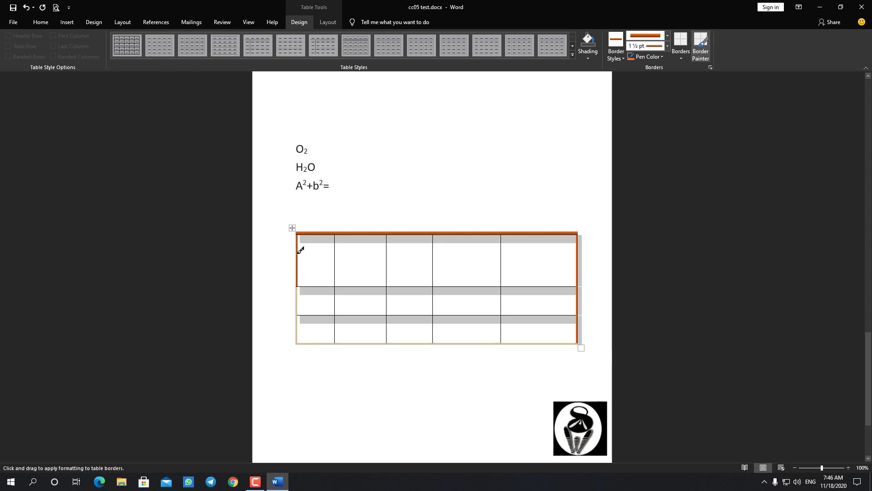
click(300, 302)
click(301, 325)
click(667, 46)
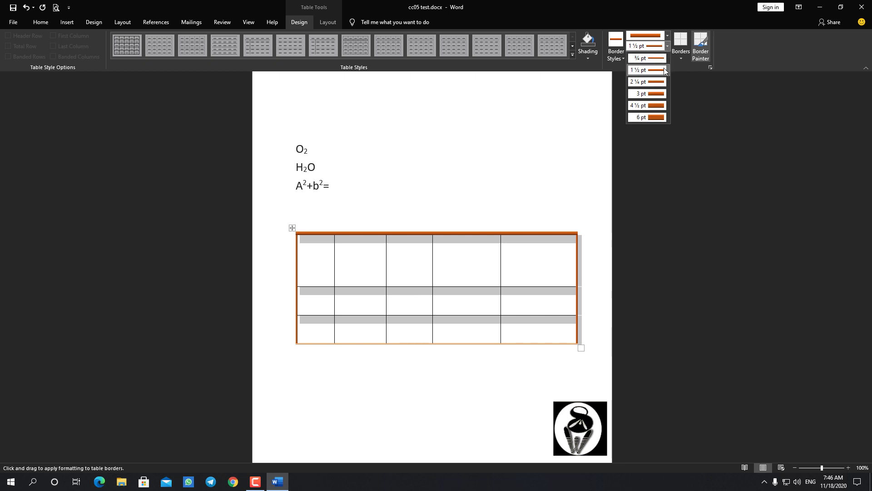
click(658, 60)
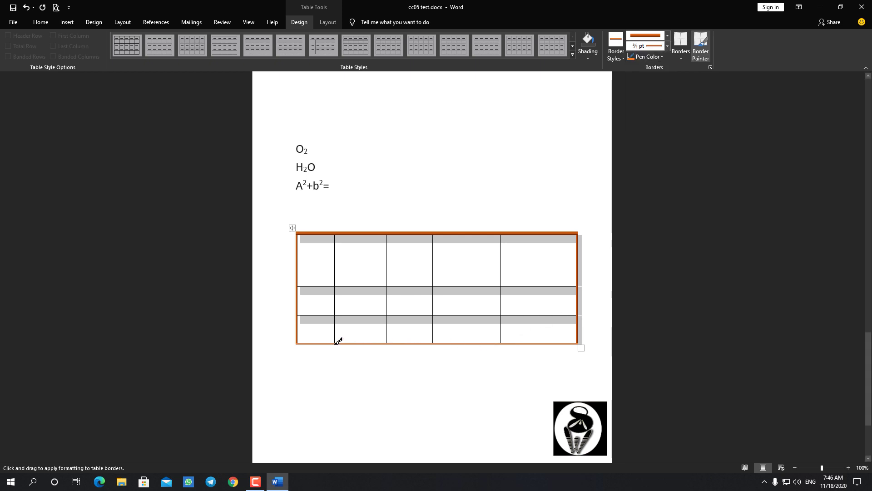
drag(327, 341, 576, 343)
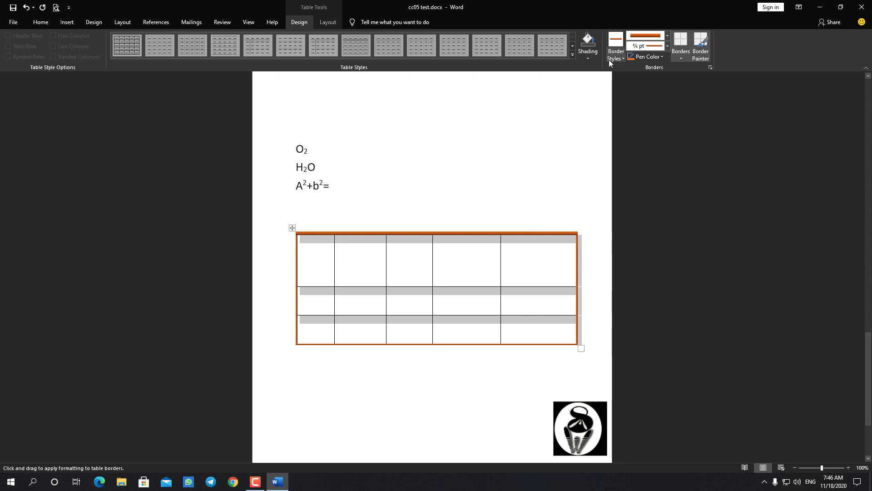
Review the available border options, check the page with the table in the print preview, and return to the document
click(681, 58)
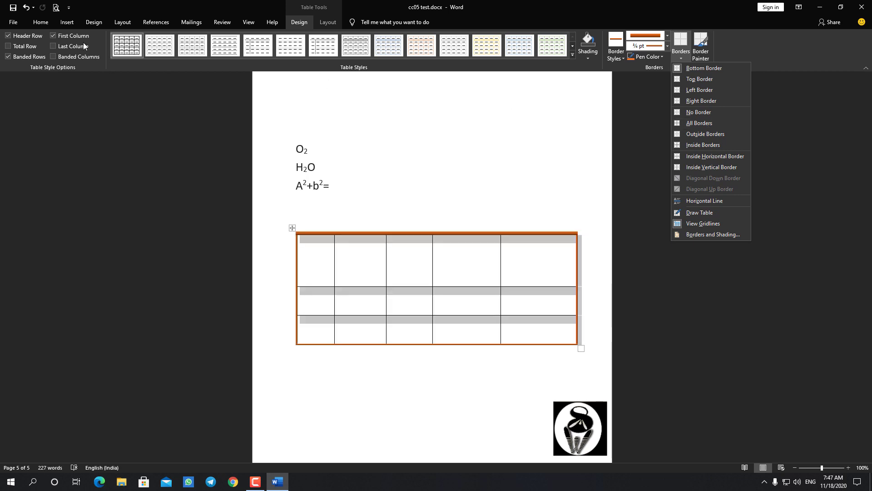
click(56, 8)
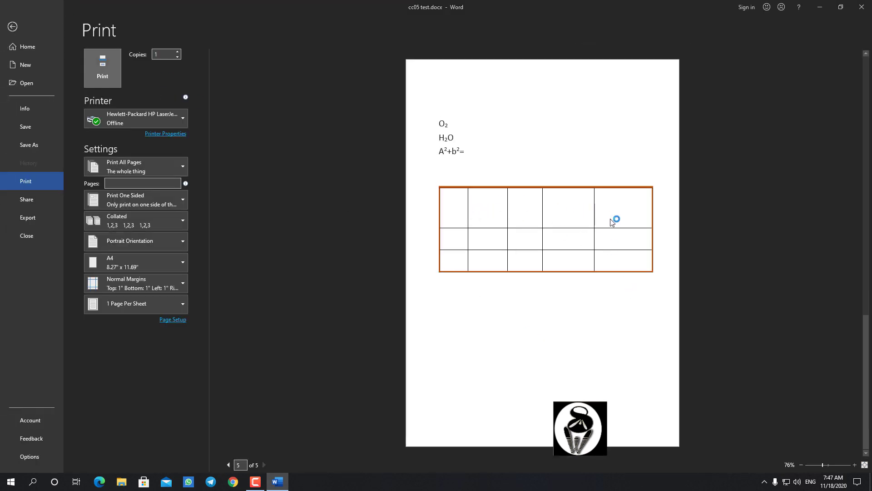
click(13, 26)
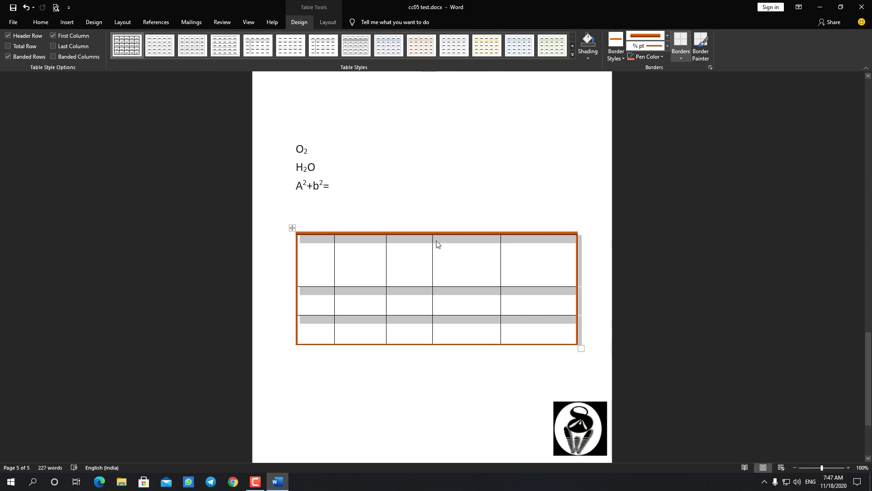
Apply the List Tables style with a black header row and gray banding, and restore the first Plain Tables grid style
click(572, 54)
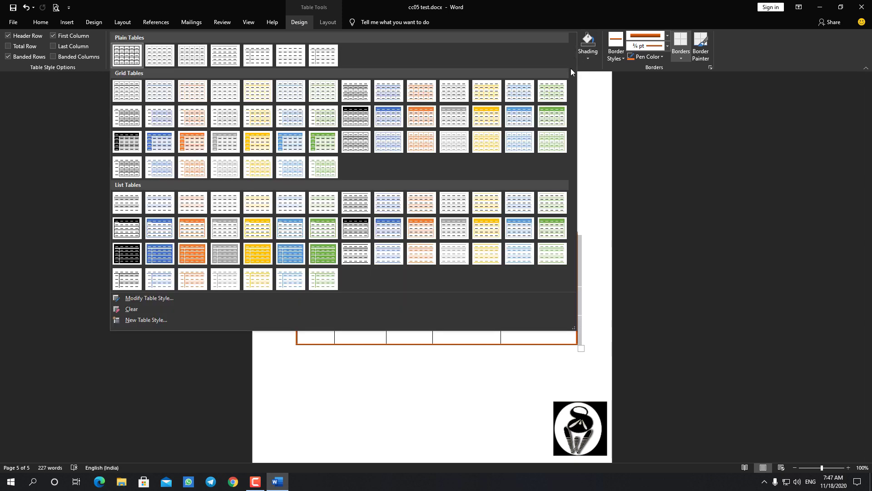
click(358, 228)
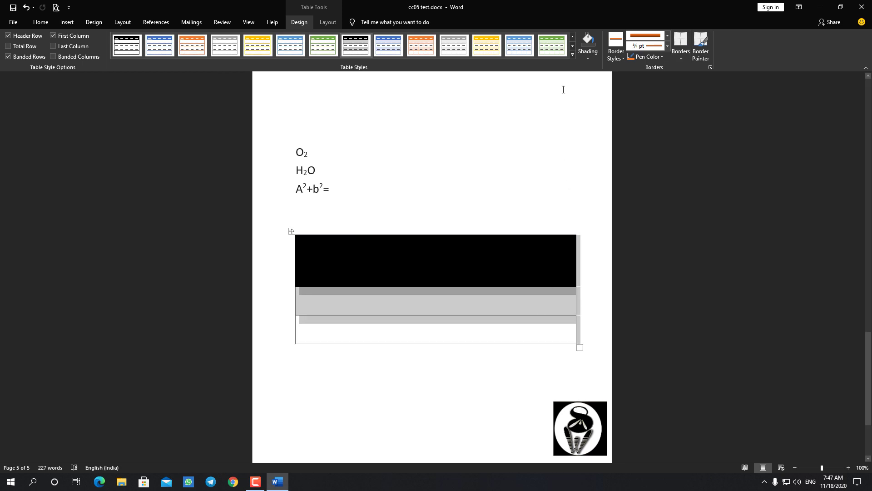
click(572, 55)
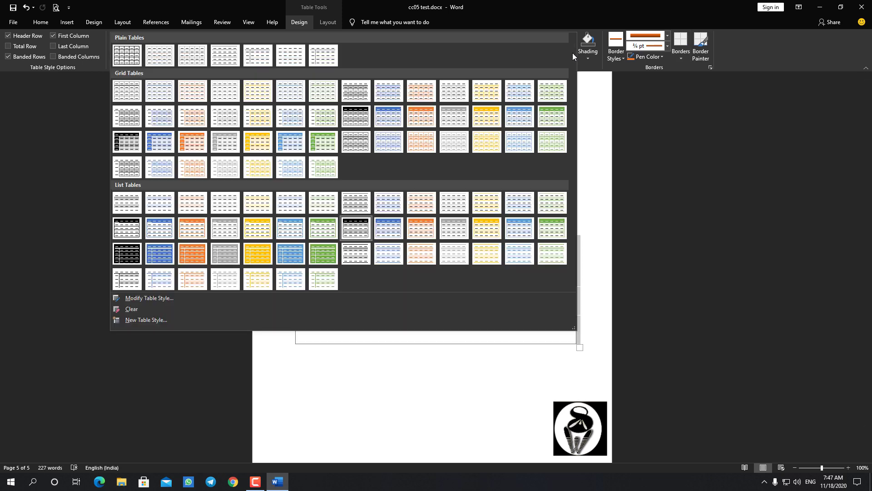
click(128, 53)
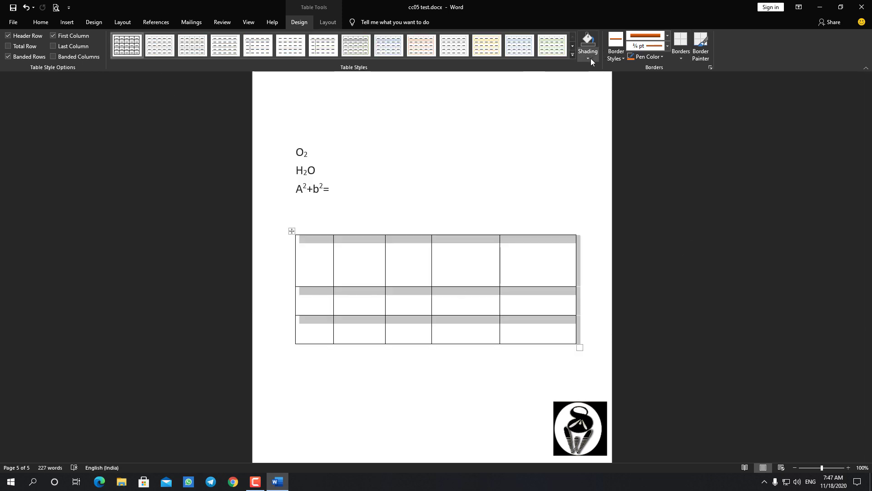
Review the shading colors and the border options available for the selected table
click(588, 58)
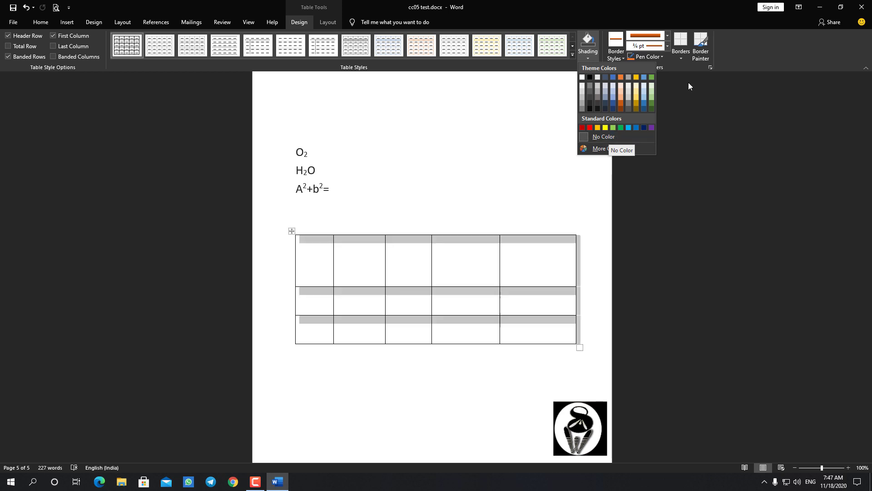
key(Escape)
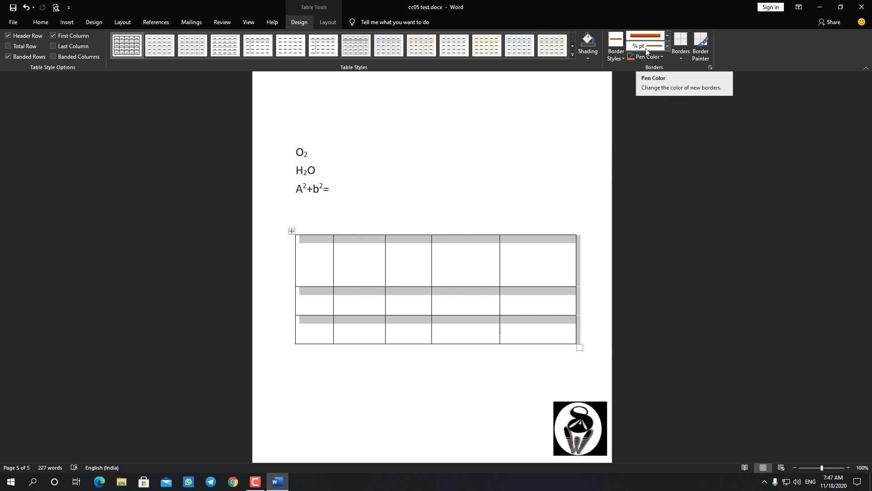
click(680, 59)
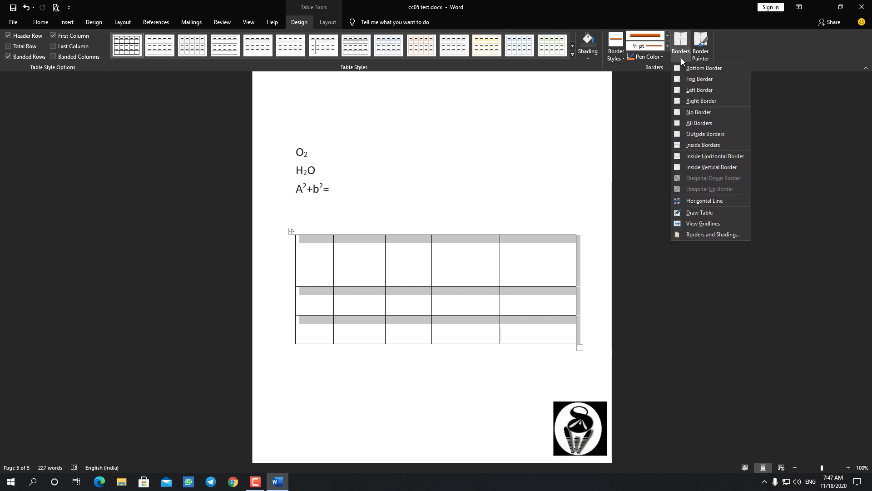
click(721, 52)
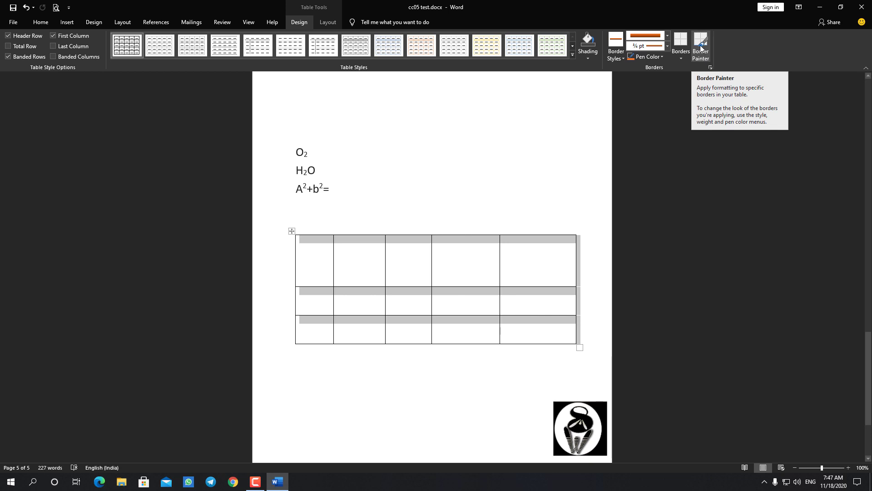
Try painting dark orange ¾ pt borders on the table's top edge over the third and fourth columns, and undo them
click(699, 45)
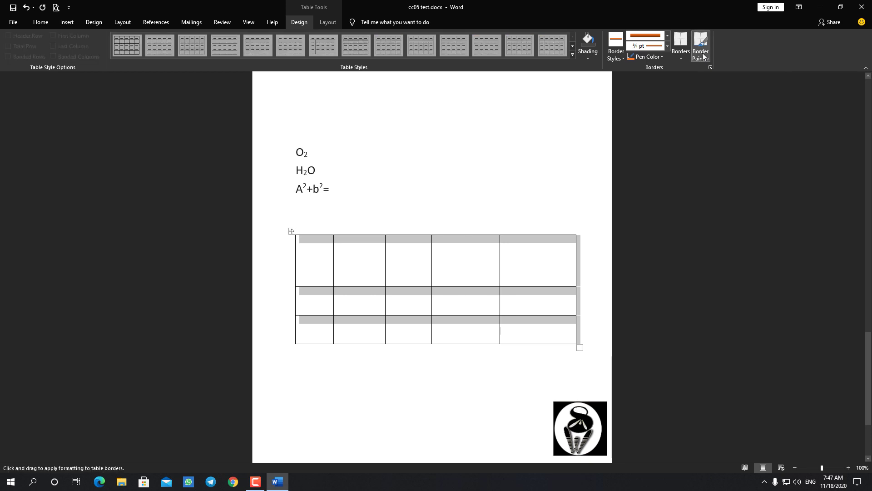
click(408, 235)
click(455, 235)
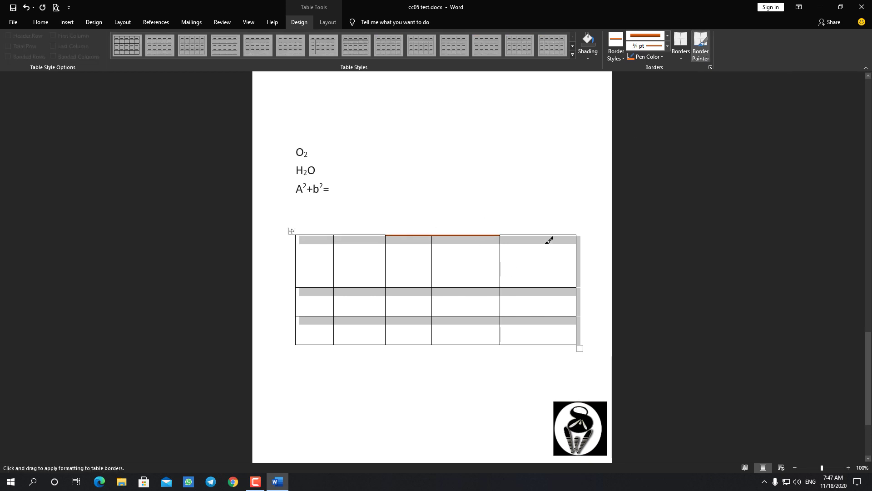
key(ctrl+z)
key(ctrl+z)
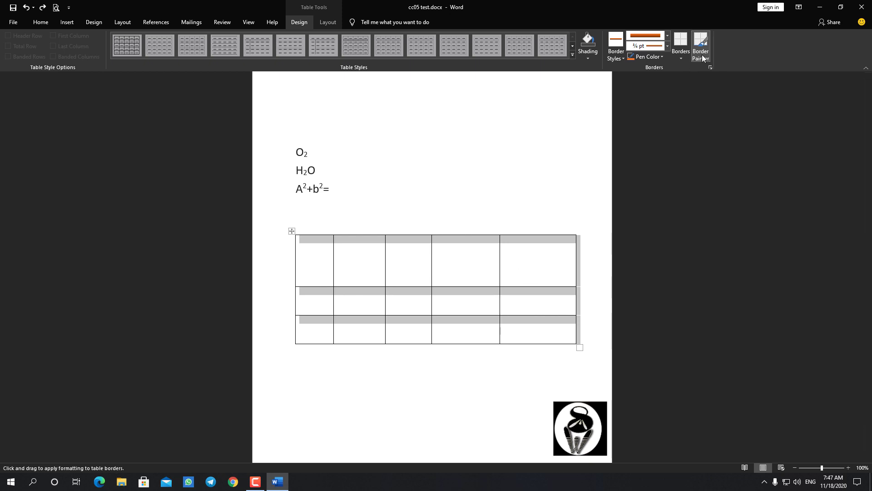
Look through the line styles in the Borders and Shading settings and leave them without applying anything
click(710, 67)
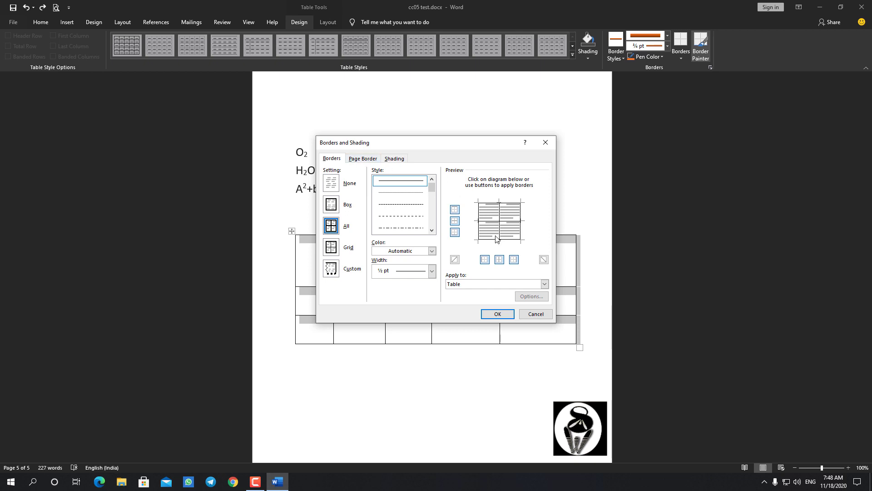
scroll(429, 211, down, 3)
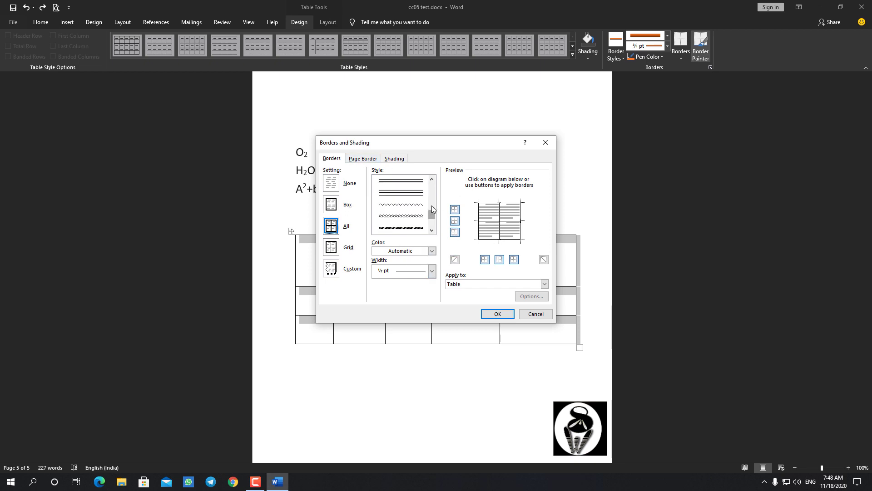
click(536, 314)
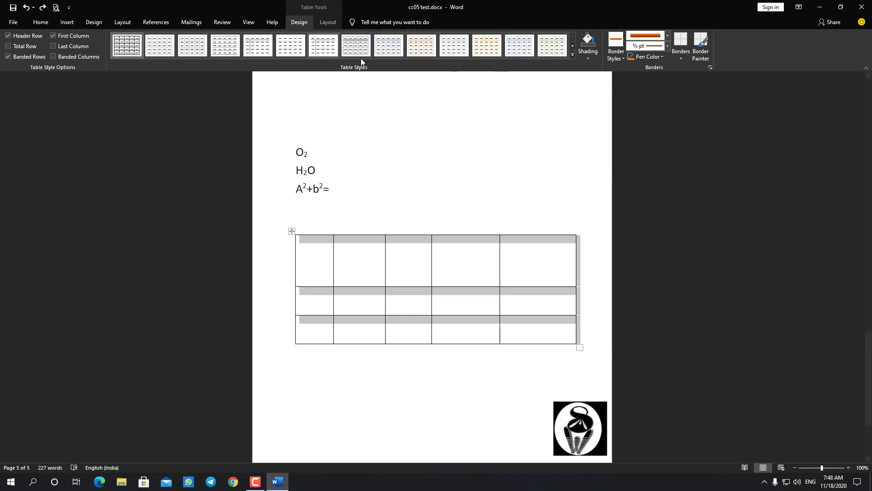
Review the cell, column, row and table selection options and the Table Properties settings, without changing anything
click(326, 21)
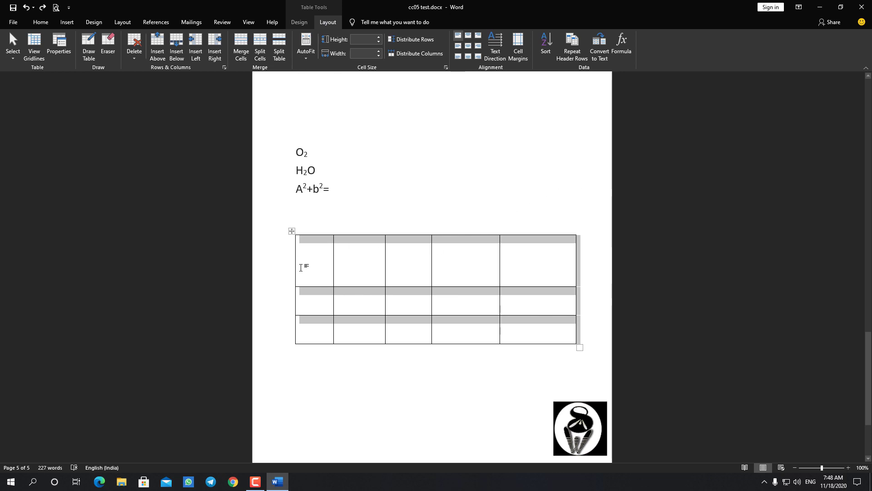
click(13, 60)
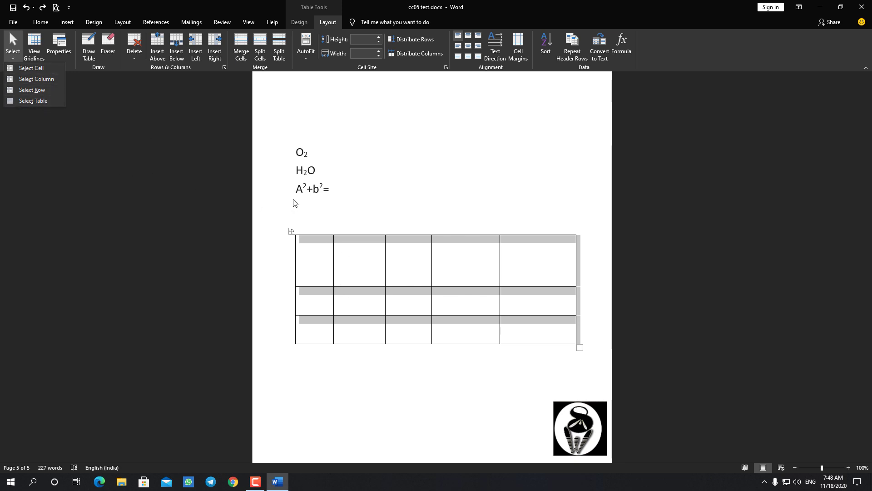
click(37, 51)
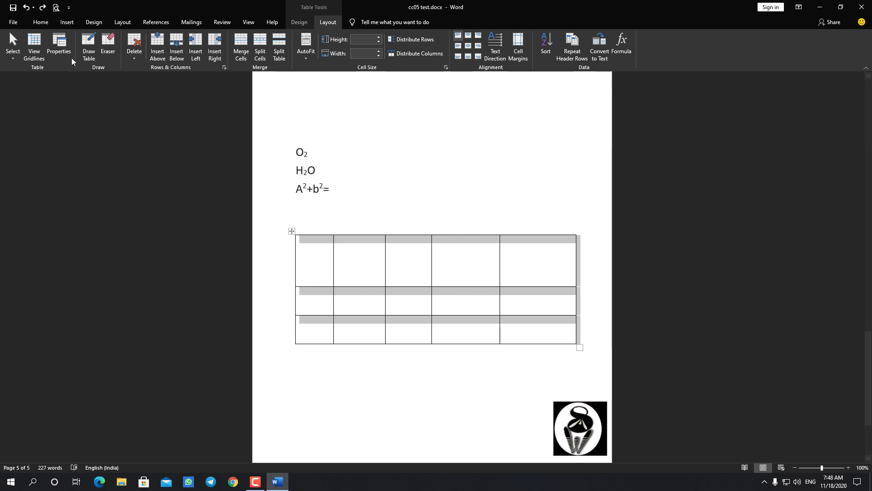
click(59, 44)
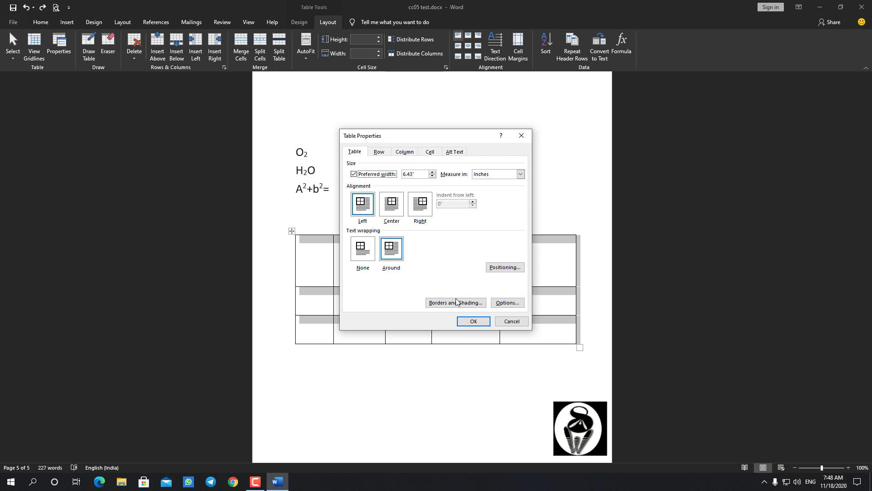
click(519, 322)
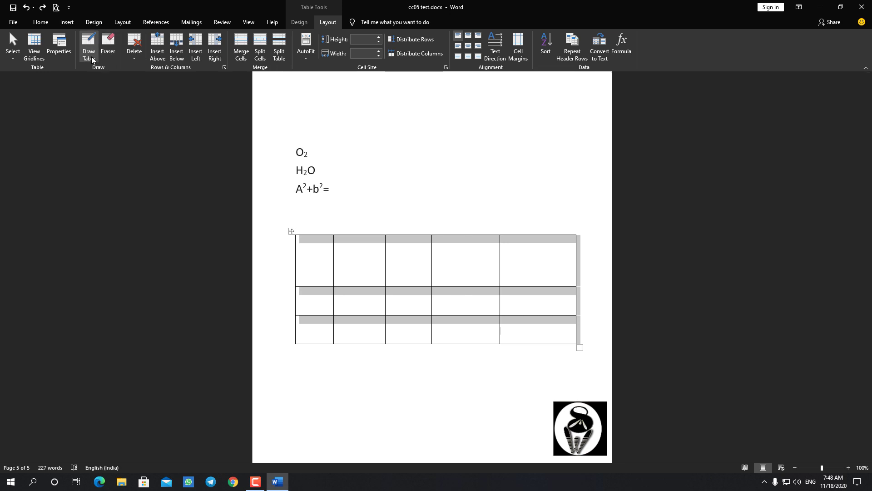
Draw a horizontal line across the last cell of the first row and a vertical line splitting its lower half
click(92, 59)
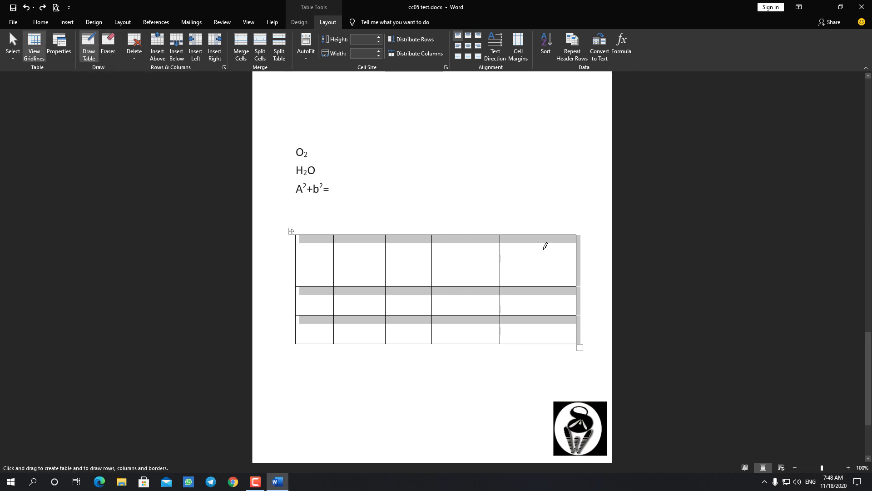
drag(536, 262, 571, 263)
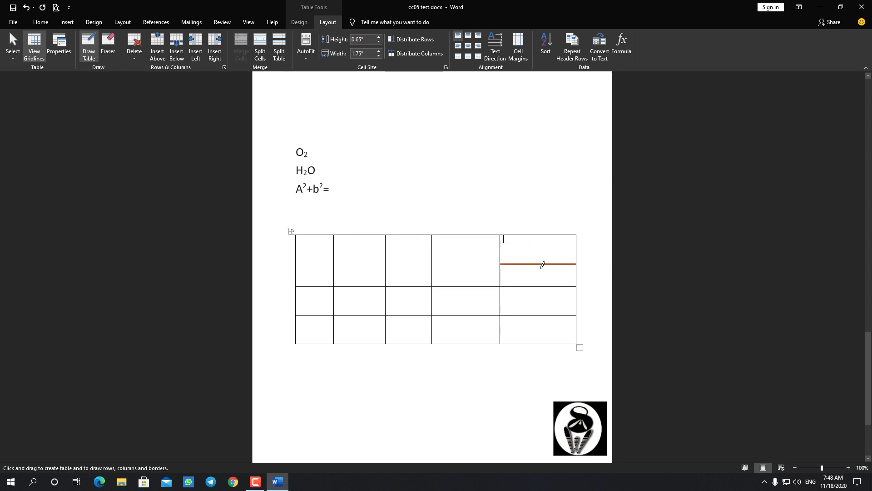
drag(541, 266, 539, 290)
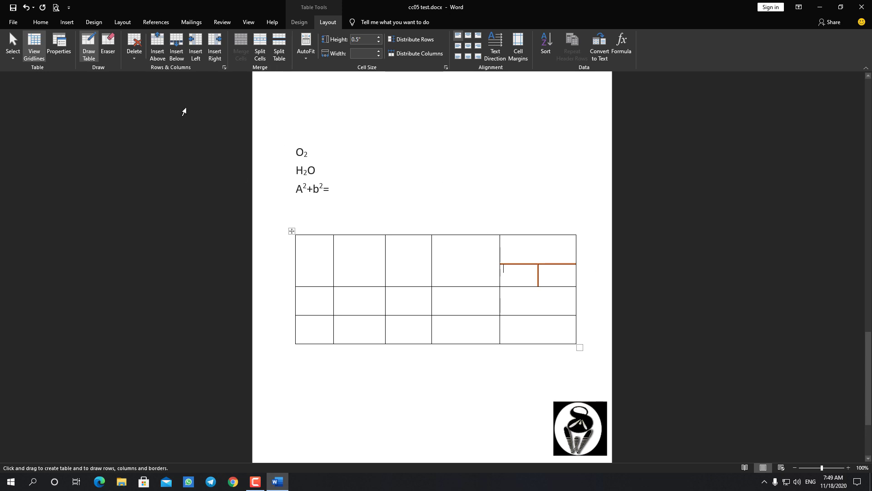
Erase the drawn lines in the first row's last cell and the row borders throughout the last column
click(107, 46)
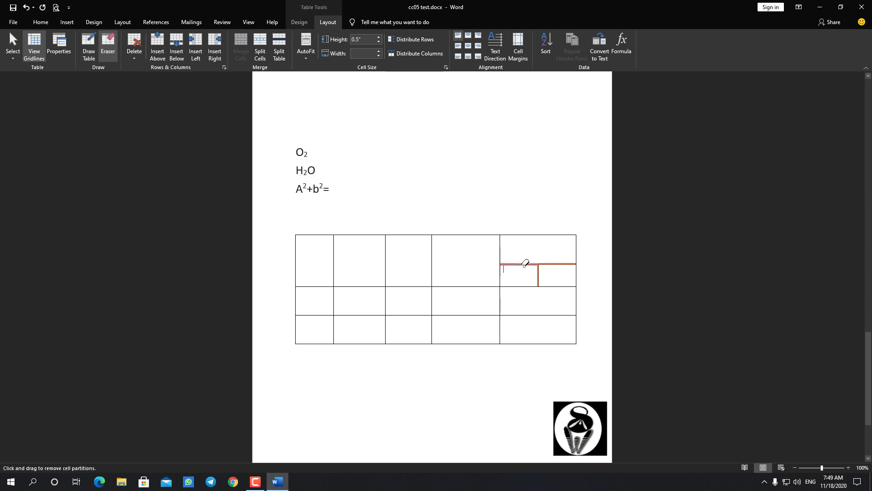
click(554, 263)
click(538, 272)
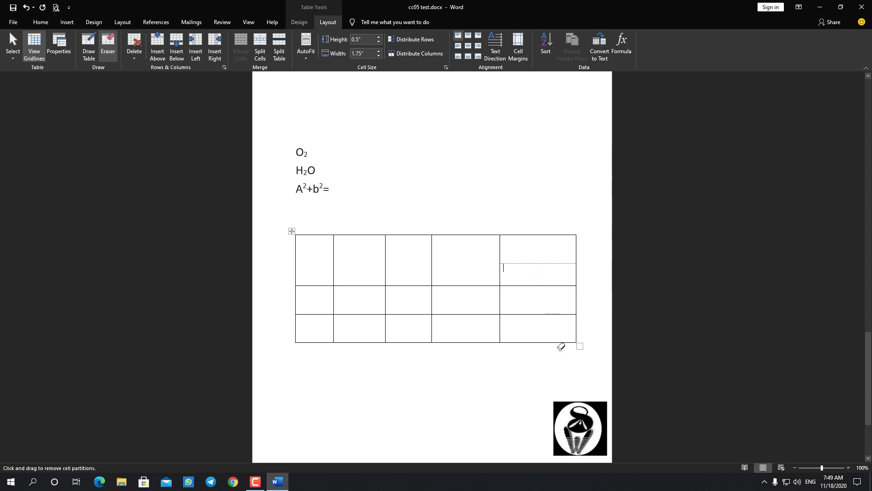
click(542, 263)
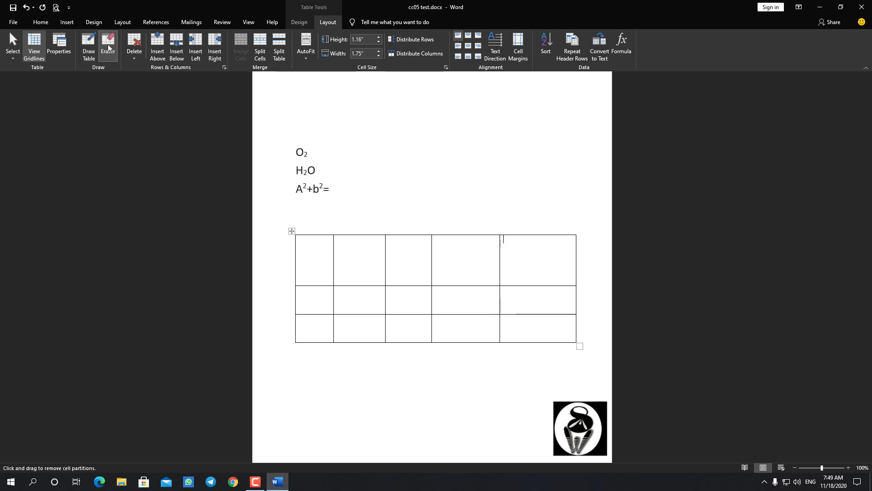
click(530, 285)
click(531, 313)
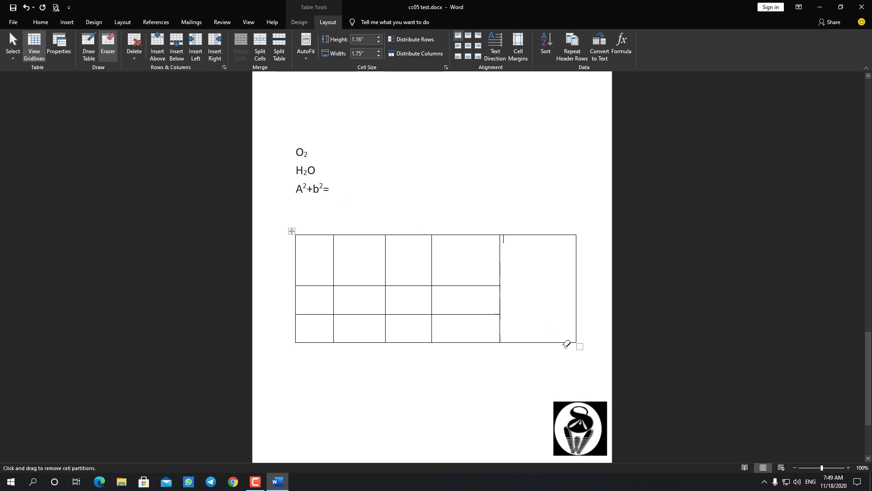
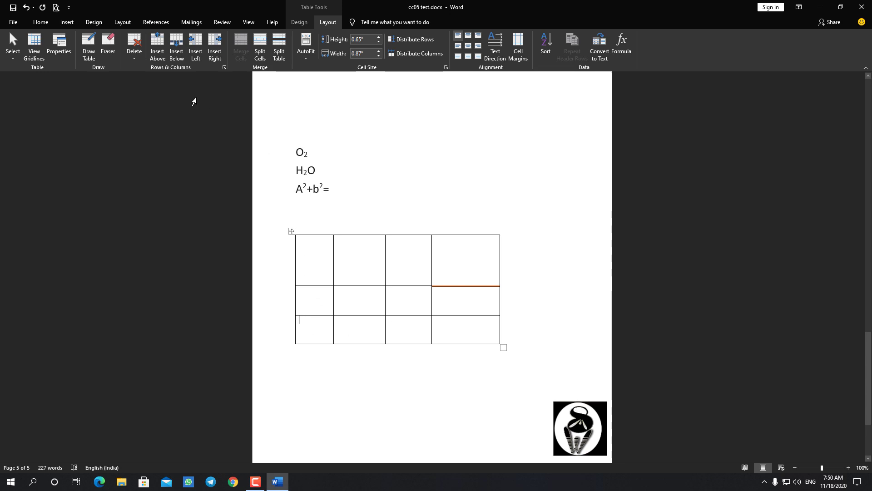
Delete the bottom row of the four-column table
click(138, 58)
click(152, 89)
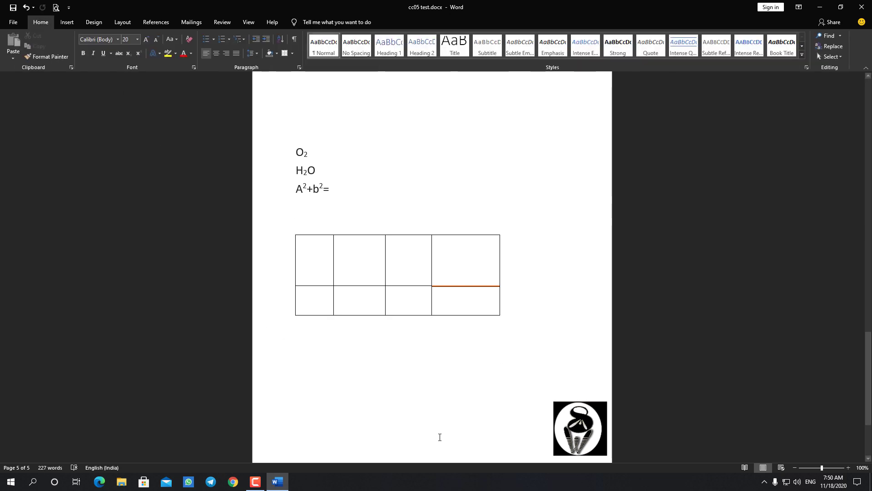
Insert a row above the table's first row and another row below its last row
double_click(311, 272)
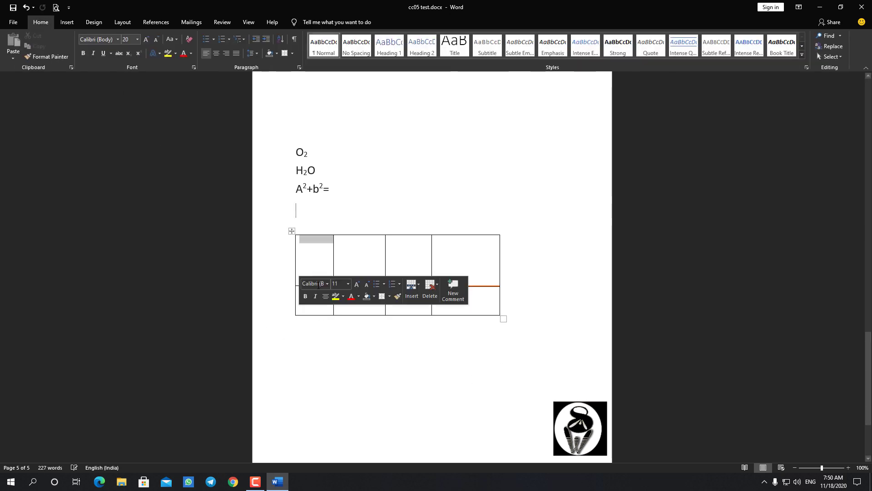
click(323, 248)
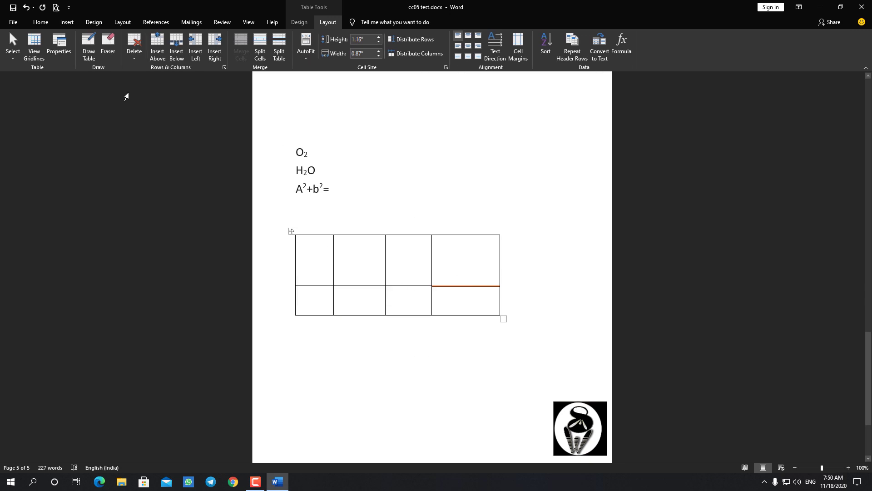
click(66, 21)
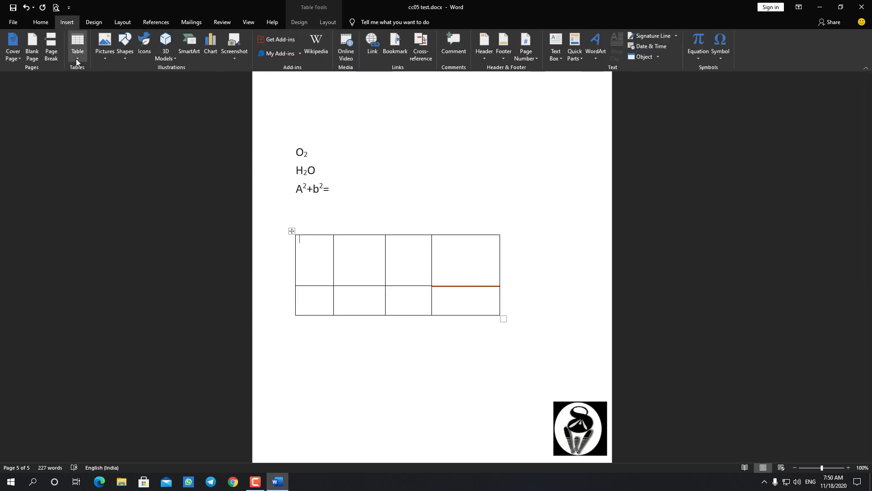
click(326, 20)
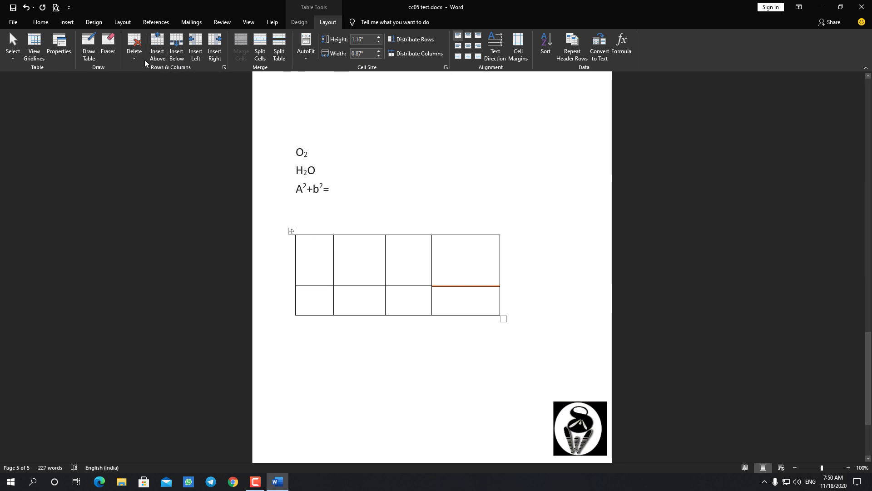
click(157, 54)
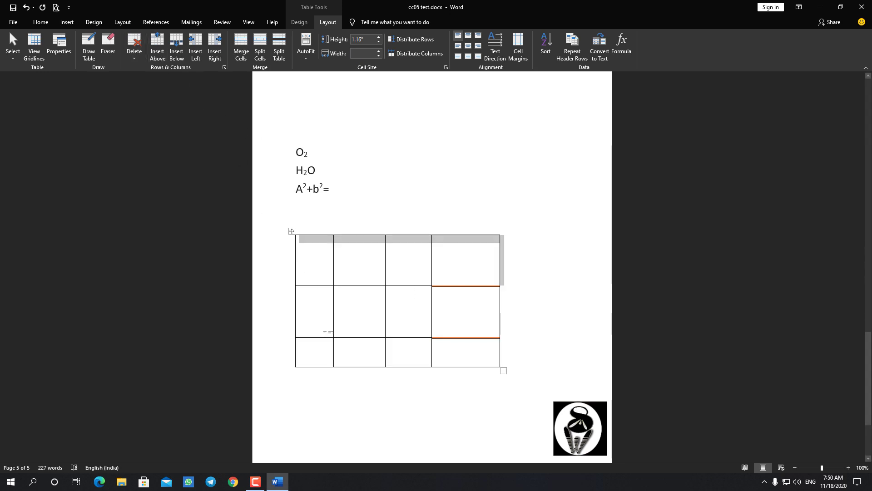
click(314, 360)
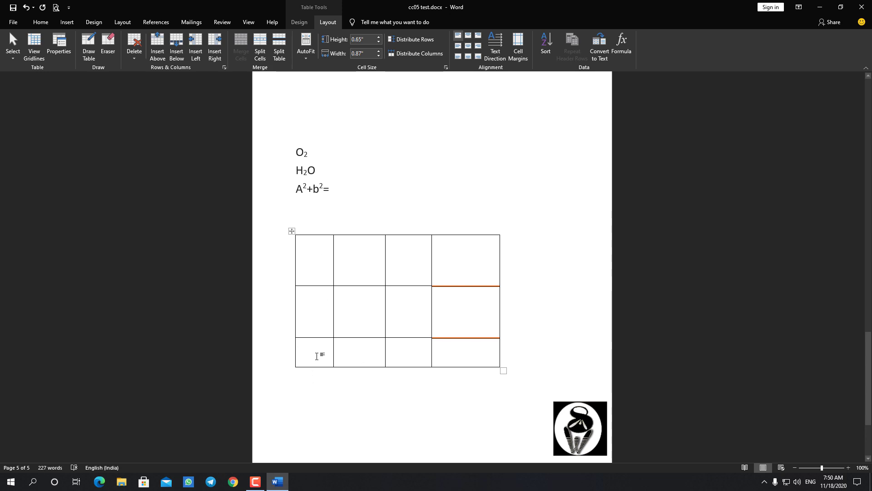
click(176, 45)
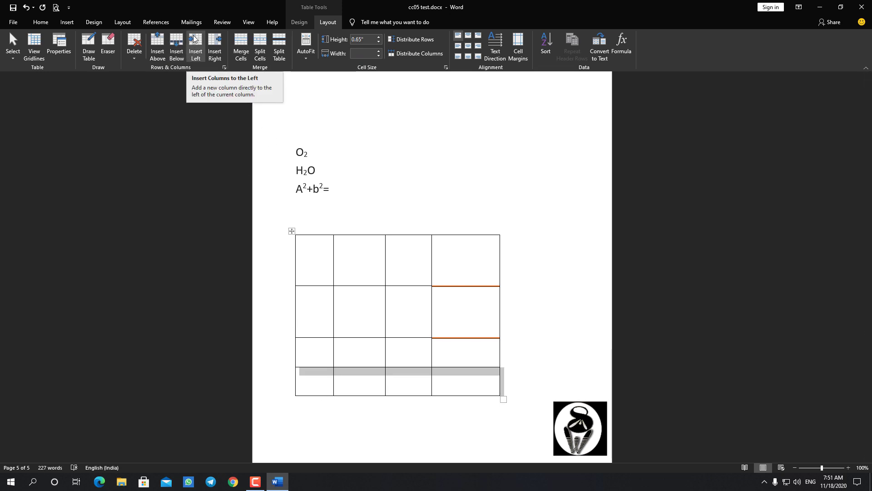
Insert four columns at the table's left and four more to their right, and check the Insert Cells options without applying them
click(194, 38)
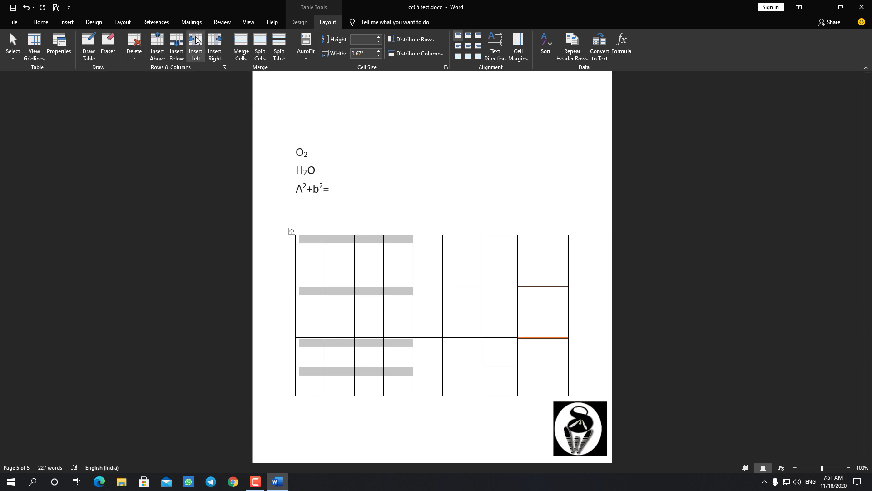
click(218, 39)
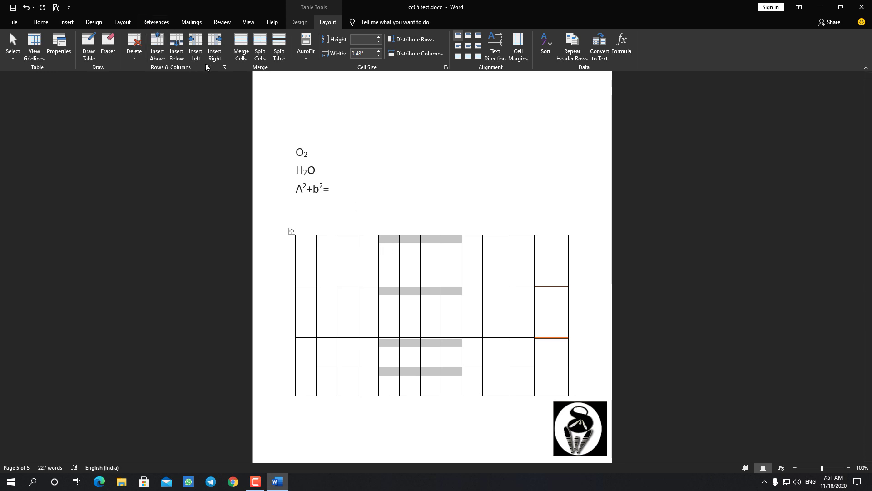
click(223, 67)
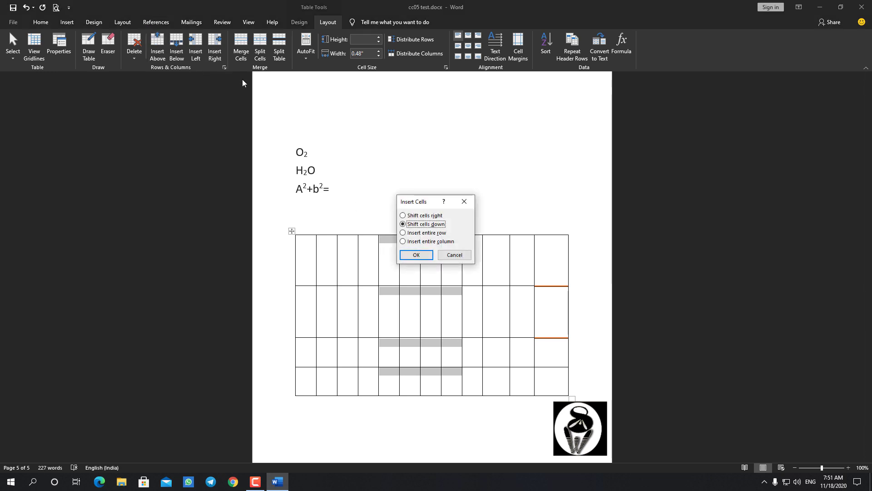
click(454, 255)
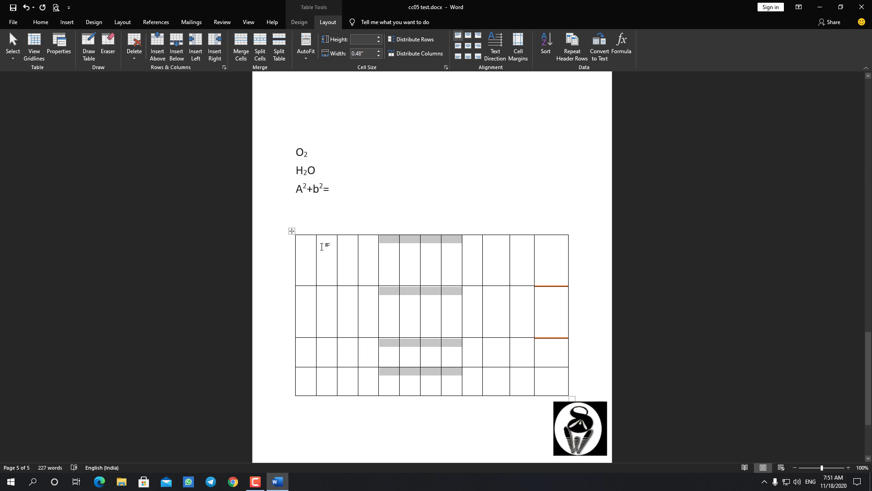
Merge the table's first row into one cell, and split that cell into 12 columns and 2 rows
drag(306, 254, 539, 267)
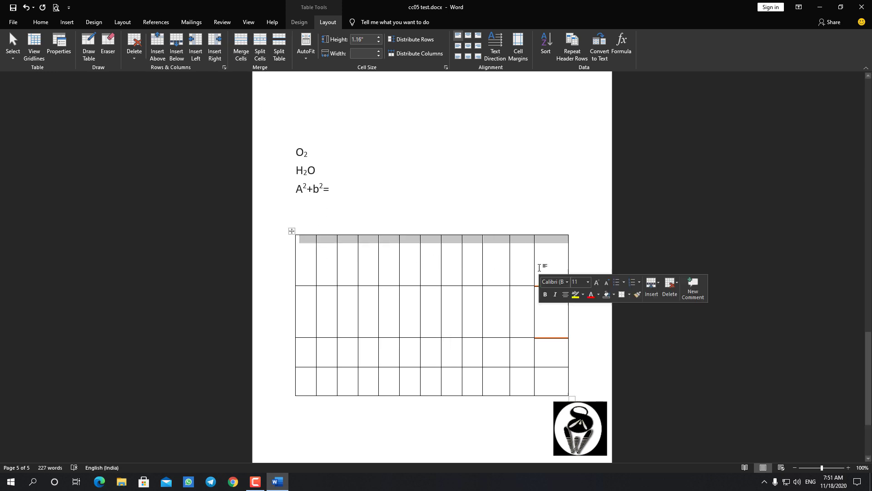
click(241, 43)
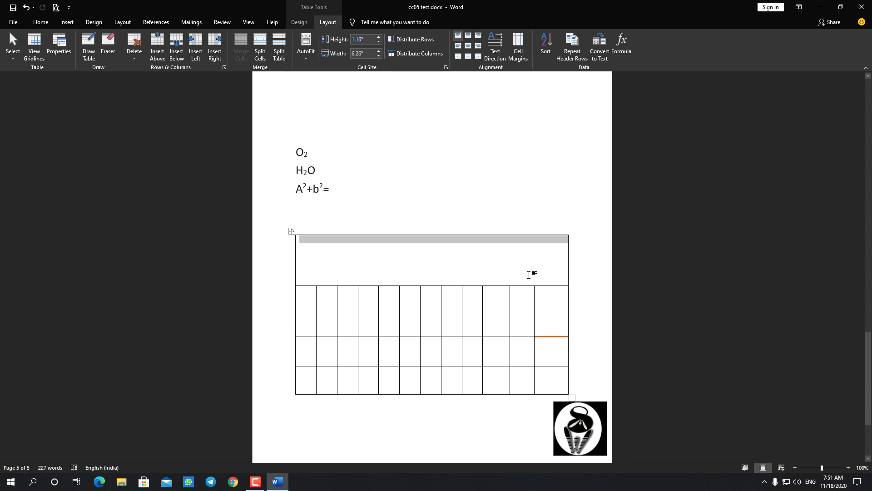
click(258, 43)
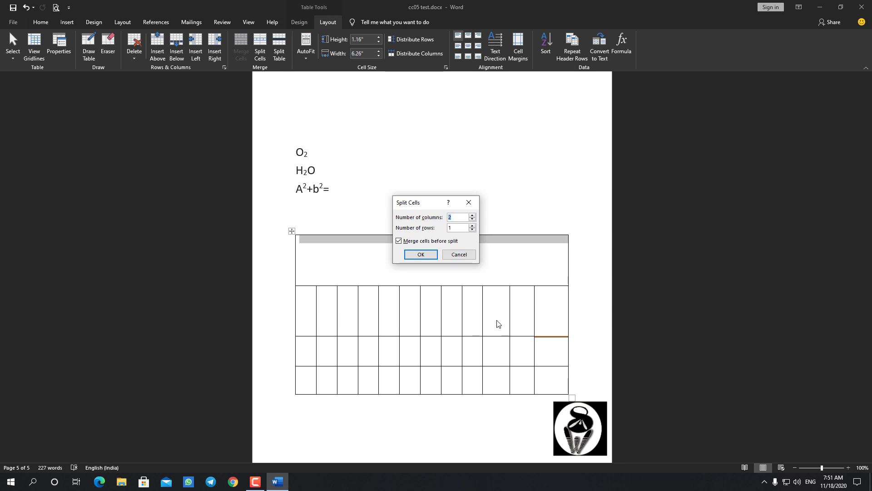
click(473, 216)
click(472, 215)
click(473, 226)
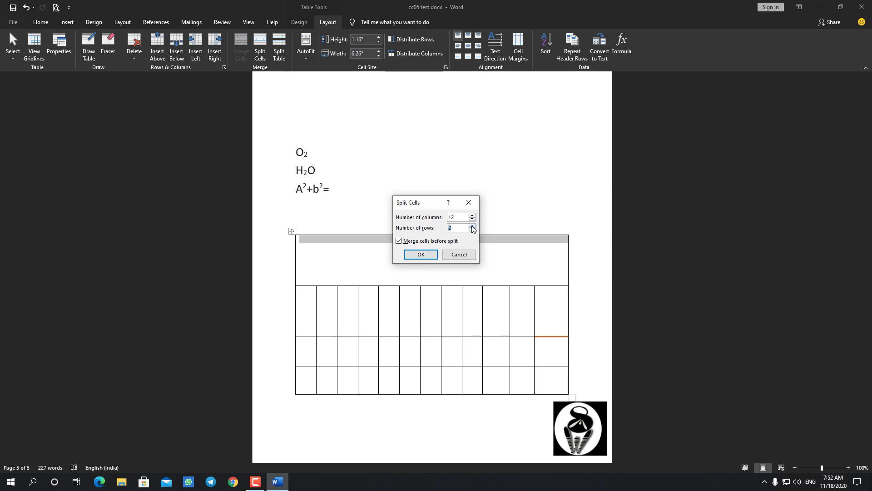
click(420, 255)
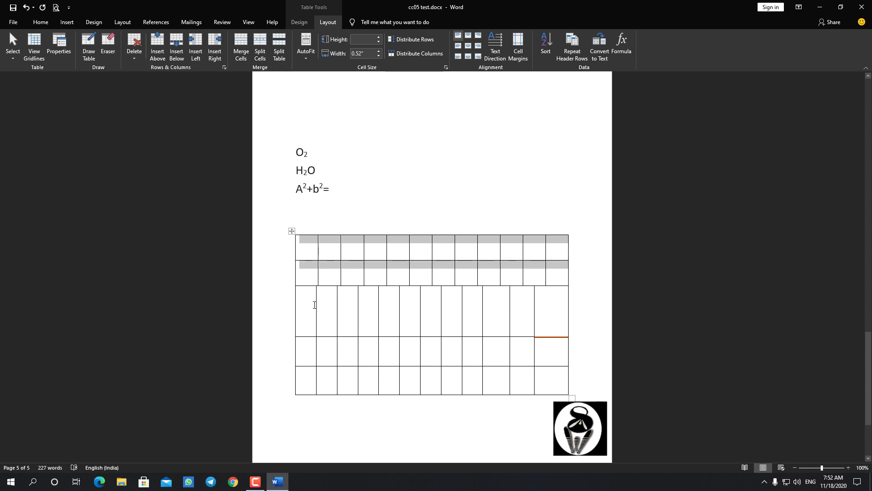
Insert a new column after the fourth column of the table's first row
mouse_move(319, 237)
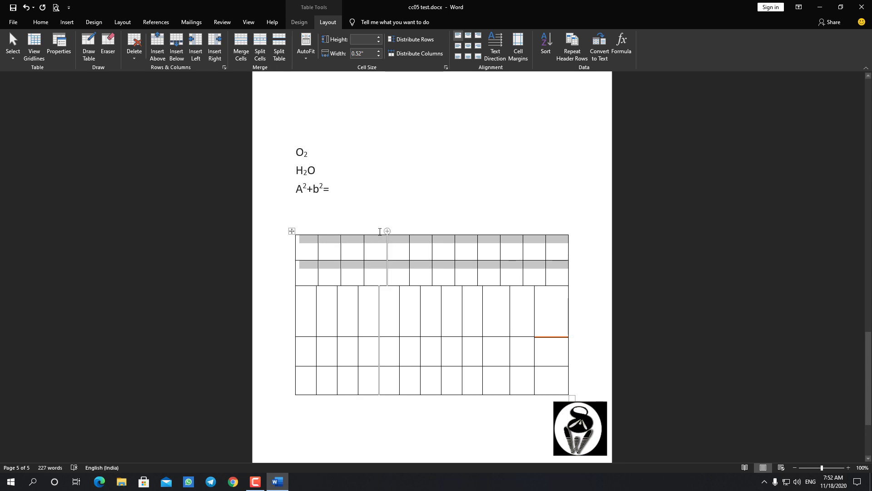
click(387, 232)
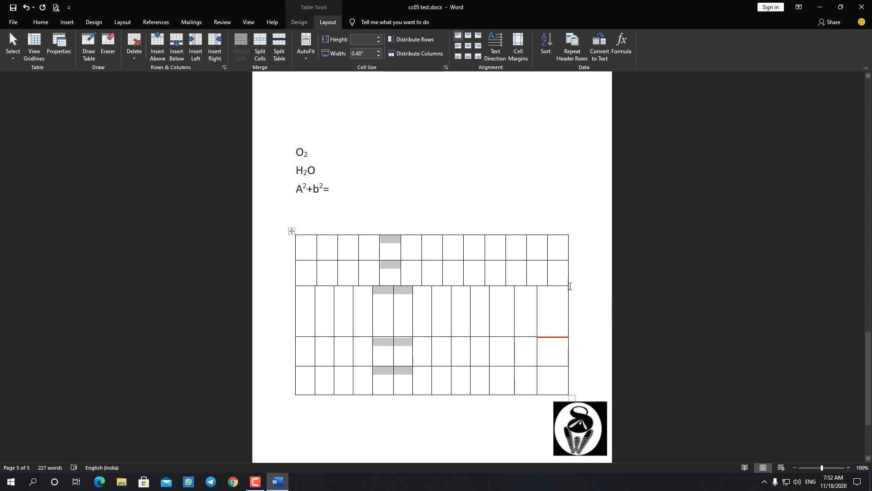
right_click(381, 232)
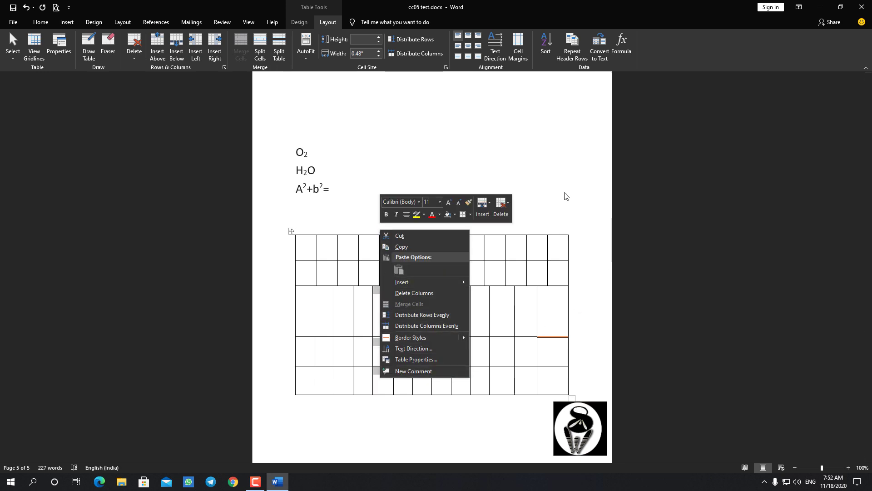
click(546, 190)
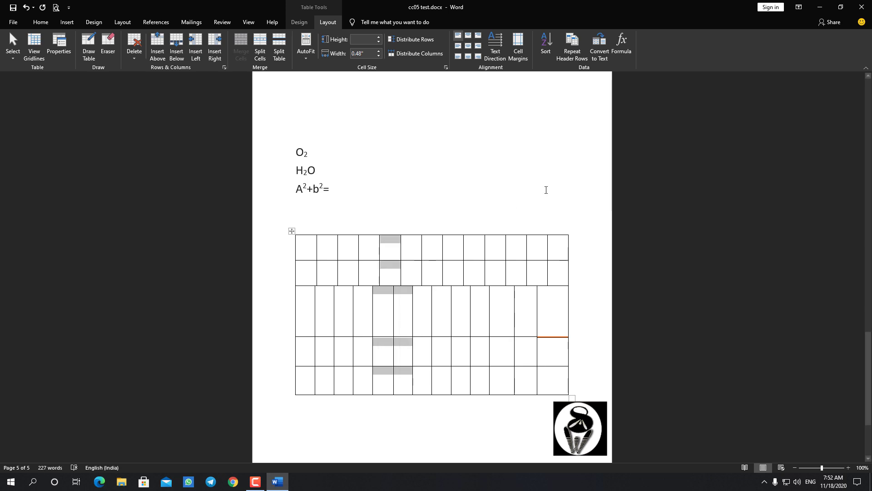
Enter "Colleges" in the seventh cell of the table's first row
click(426, 247)
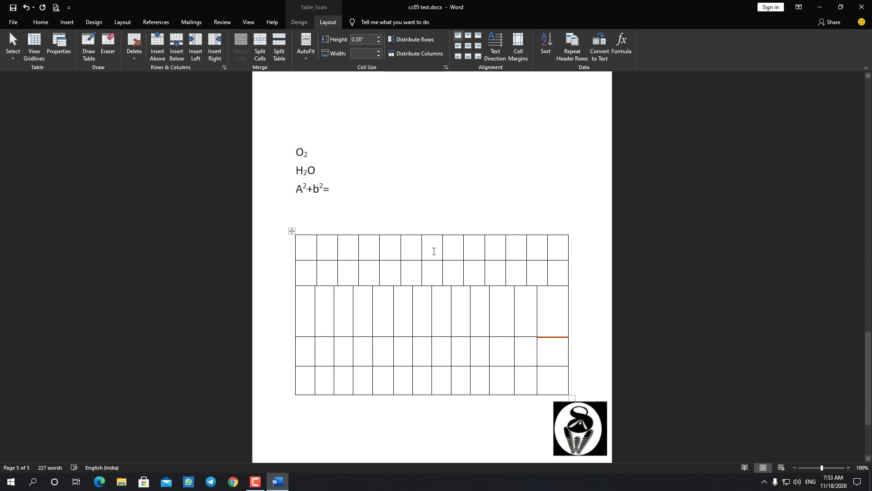
text(College)
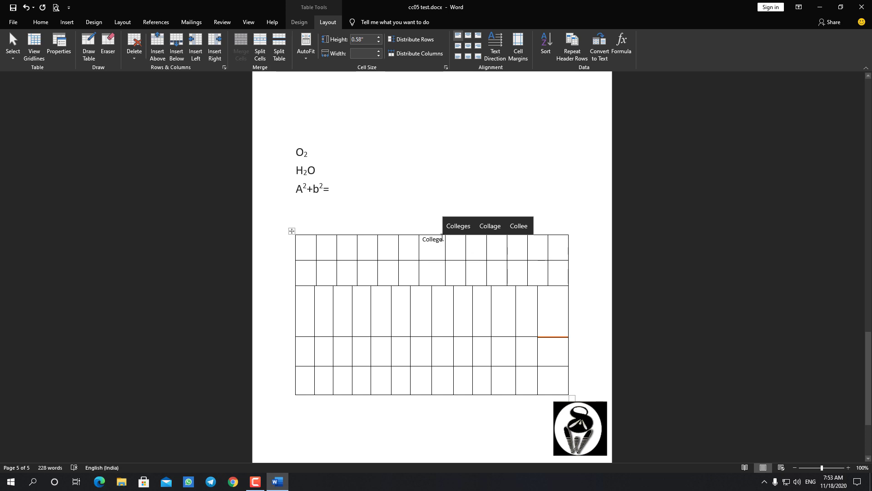
click(460, 227)
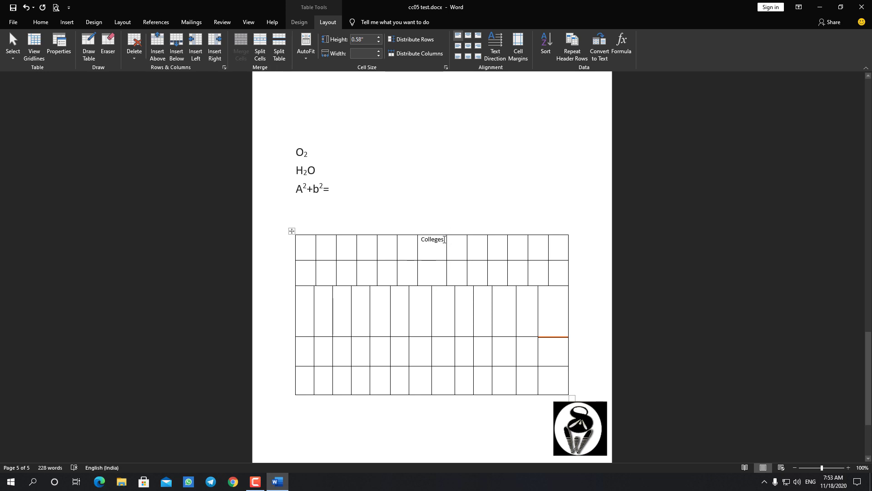
Apply AutoFit Contents to the table and try to narrow the "Colleges" column by its right border
drag(447, 246, 438, 246)
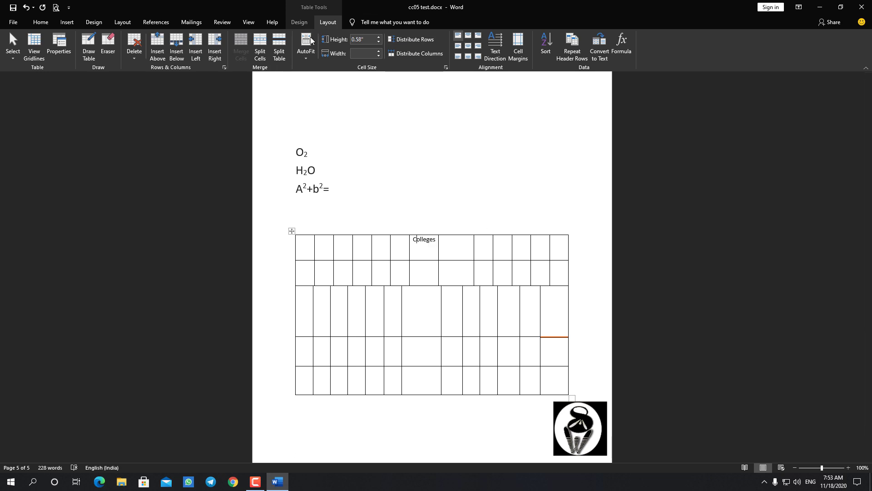
click(306, 56)
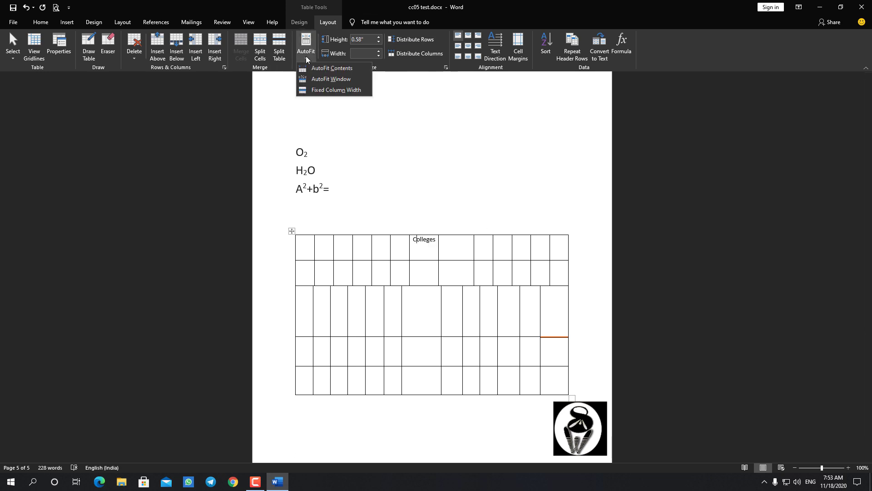
click(348, 69)
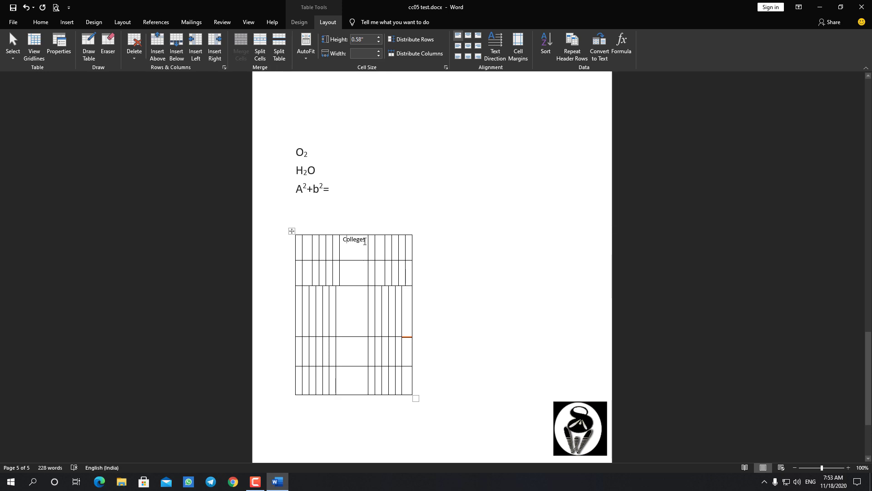
drag(367, 237, 358, 237)
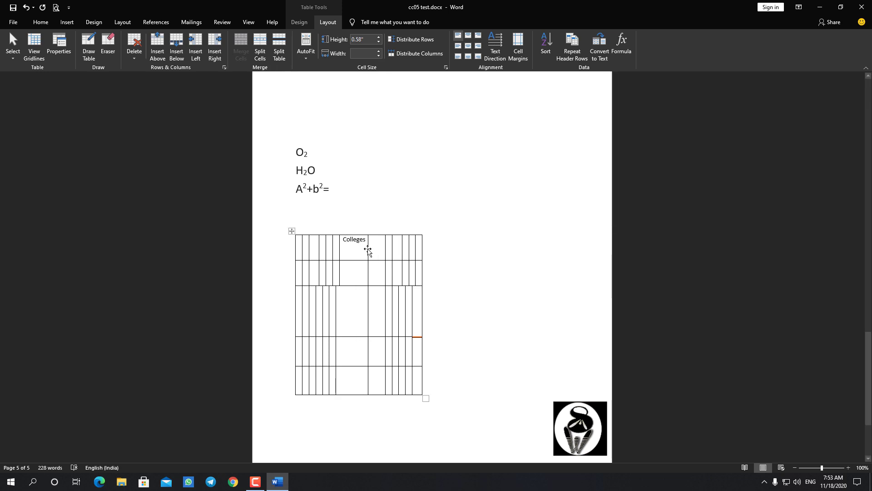
drag(368, 248, 364, 249)
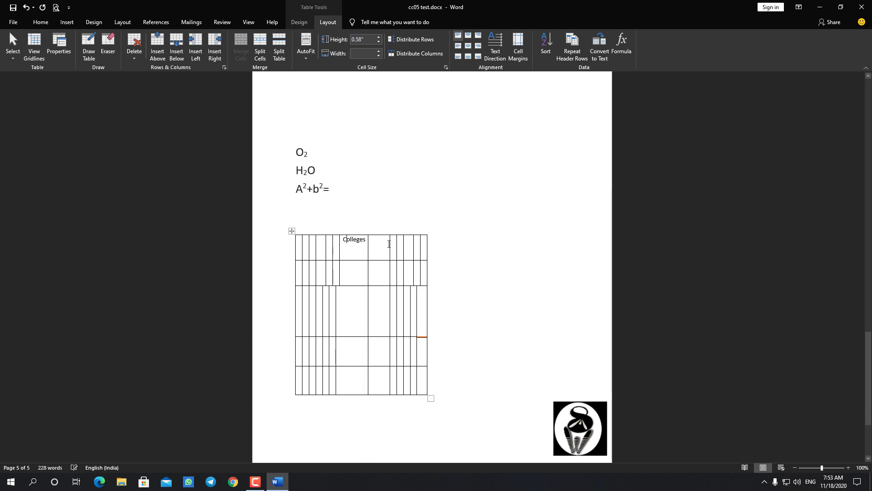
Switch the table to Fixed Column Width and narrow the "Colleges" column to about one letter's width
click(312, 58)
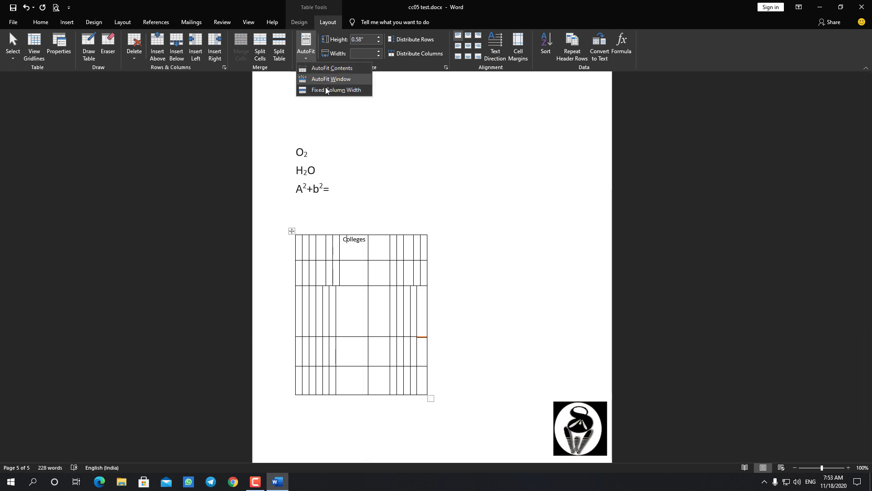
click(321, 78)
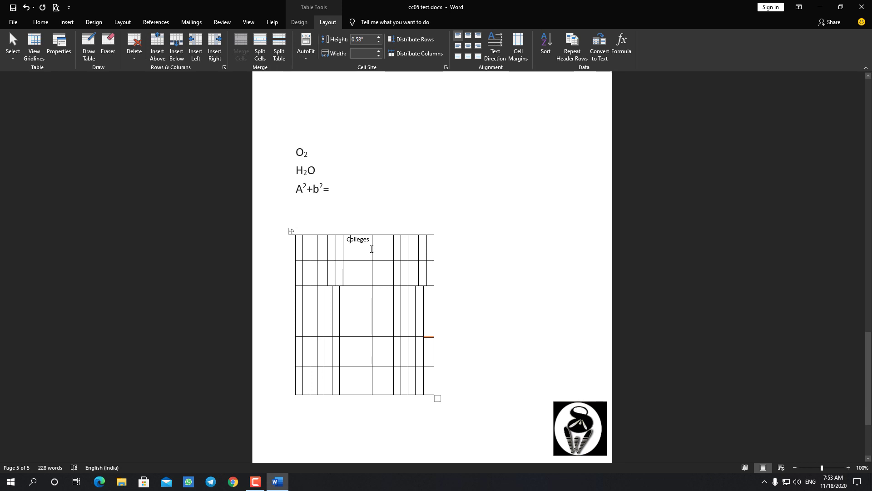
drag(372, 248, 353, 247)
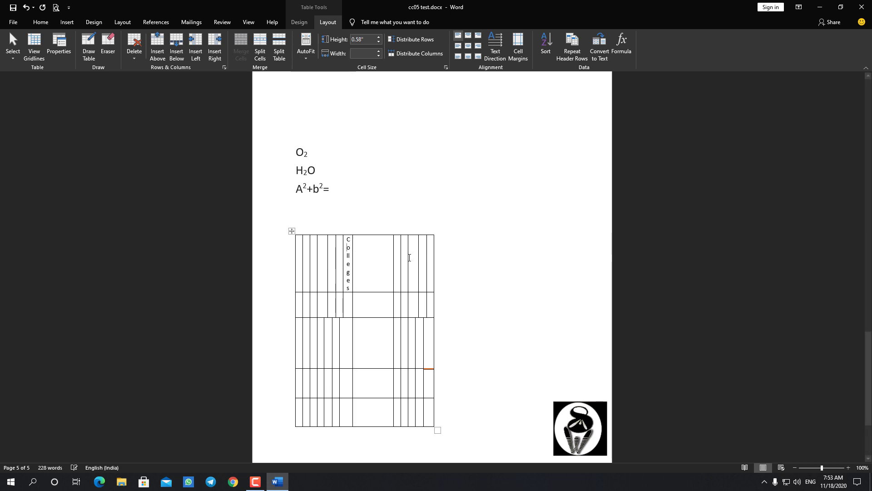
Apply AutoFit Contents to the table so the narrowed column fits its text again
click(303, 57)
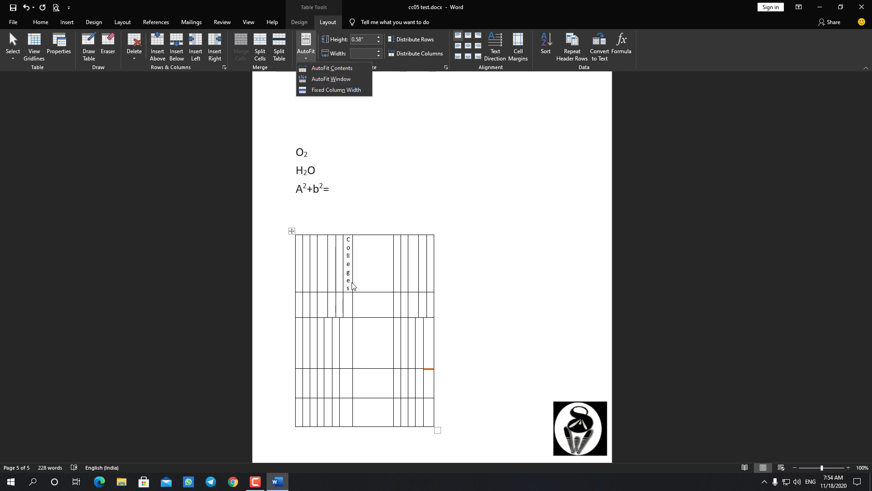
click(349, 254)
click(303, 56)
click(319, 72)
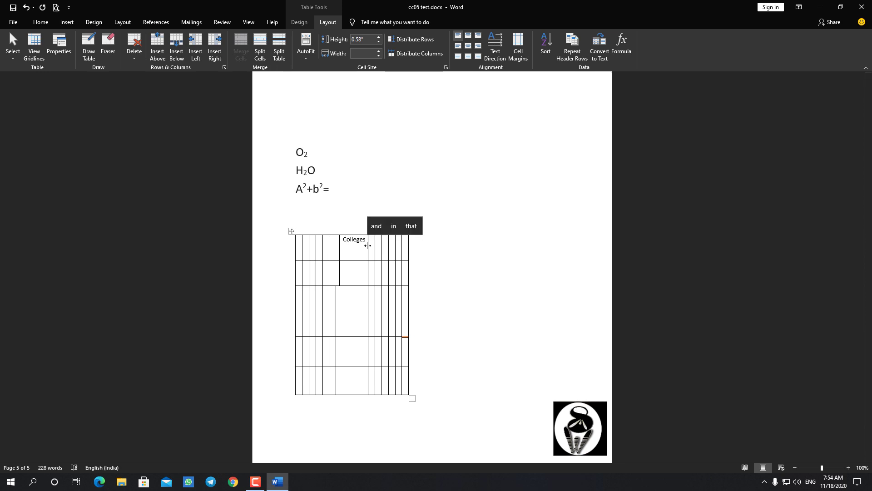
Extend the "Colleges" cell's text to "Colleges Pandaveswar"
text(P)
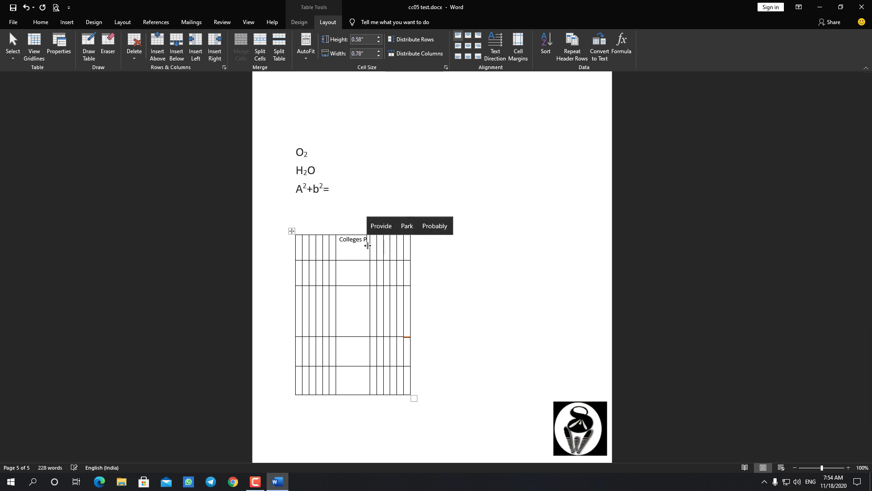
text(anda)
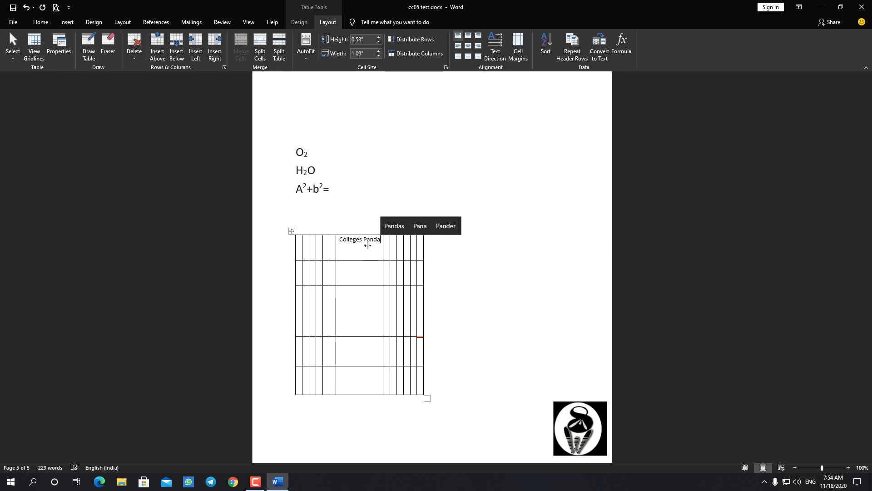
text(veswar)
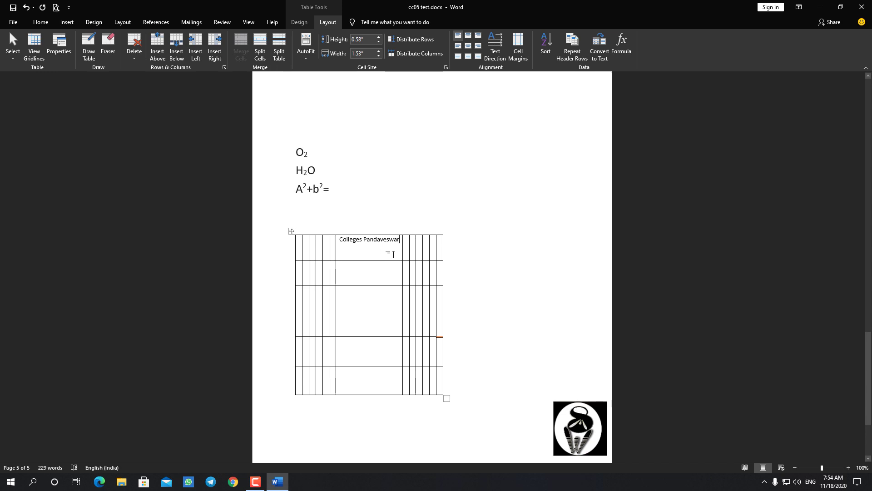
Set the table to Fixed Column Width and narrow the "Colleges Pandaveswar" column to about 0.95"
click(306, 58)
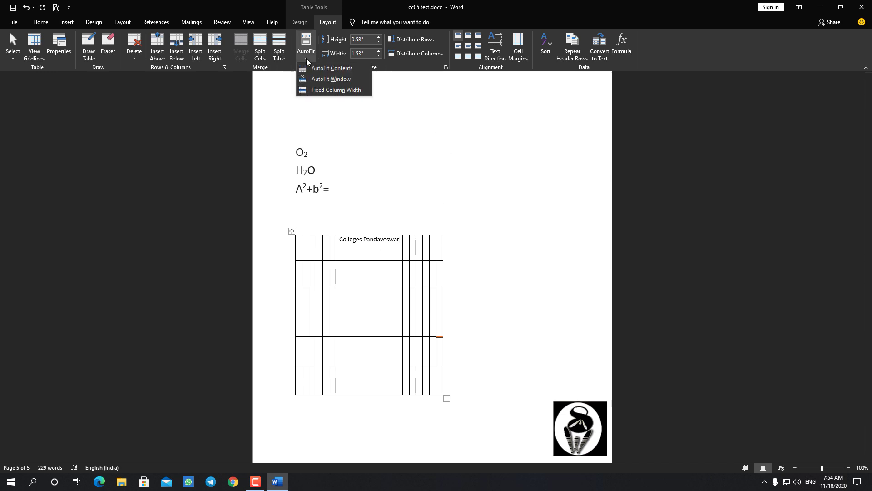
click(353, 91)
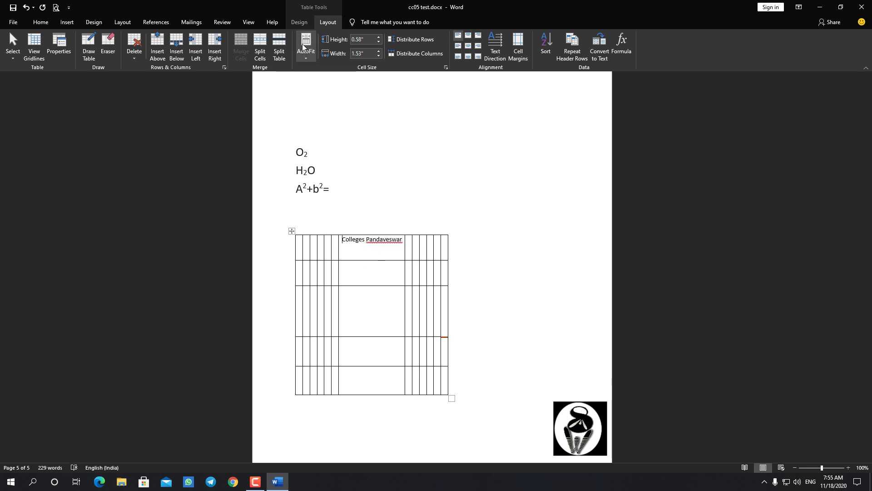
click(307, 58)
click(325, 90)
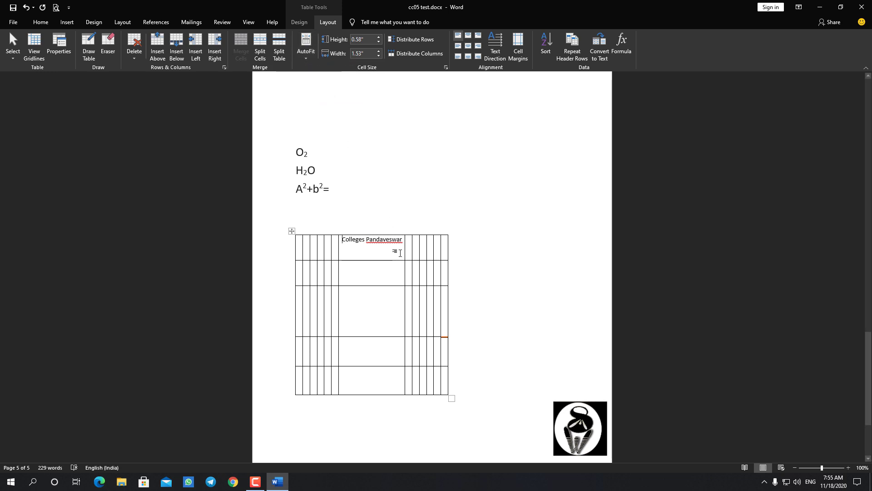
drag(404, 249, 380, 248)
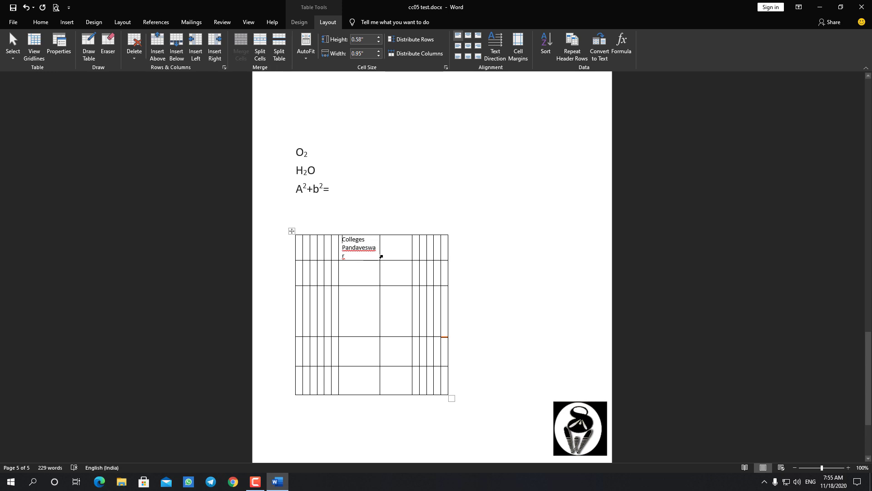
Resize the "Colleges Pandaveswar" cell to about 1.45" wide and 0.93" high, and enlarge the whole table to nearly the page's text width
click(309, 57)
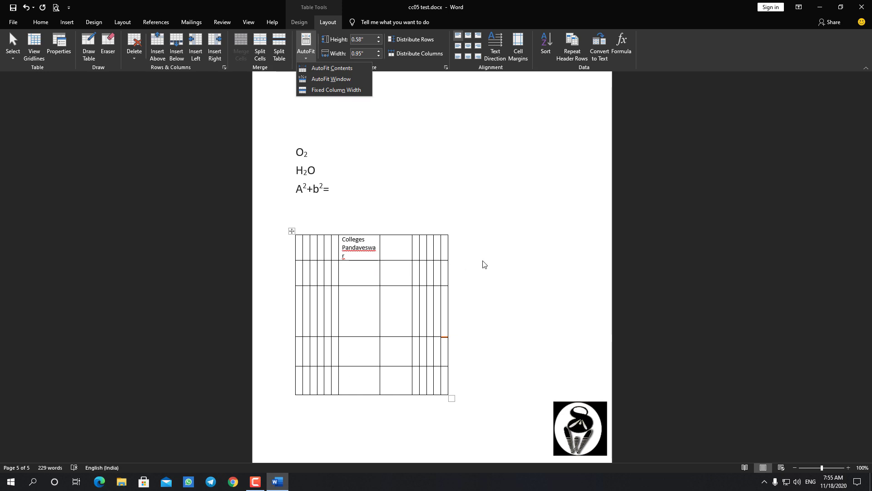
click(479, 219)
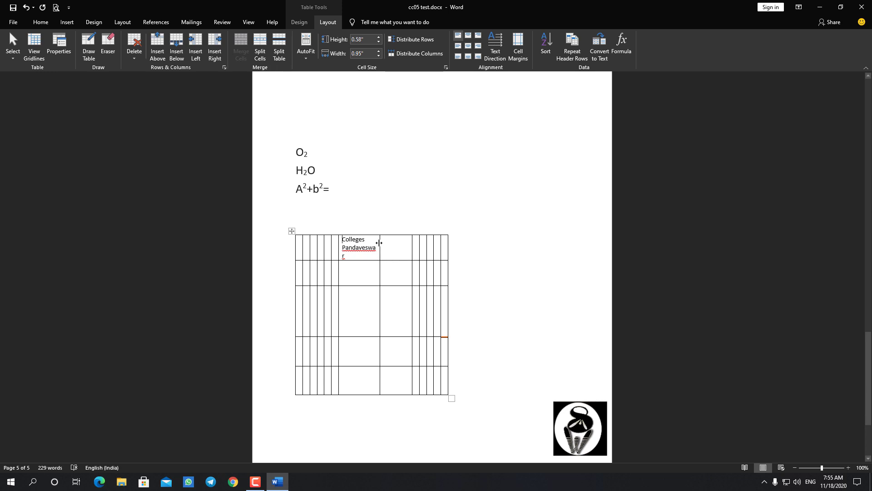
drag(380, 243, 381, 275)
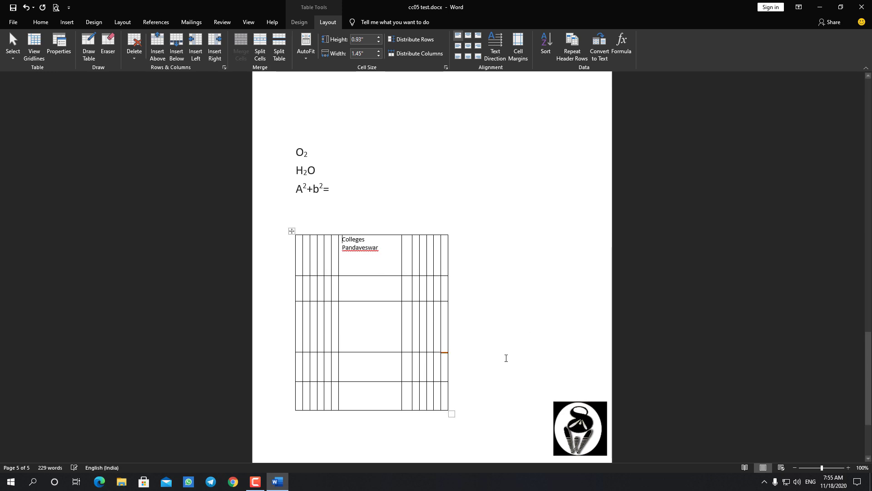
drag(448, 413, 560, 424)
click(475, 190)
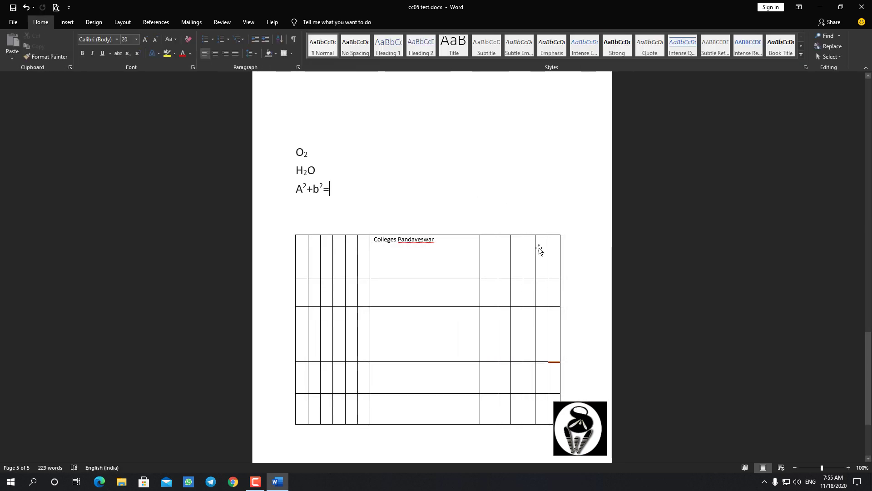
Align the "Colleges Pandaveswar" text to the top center of its cell
click(439, 240)
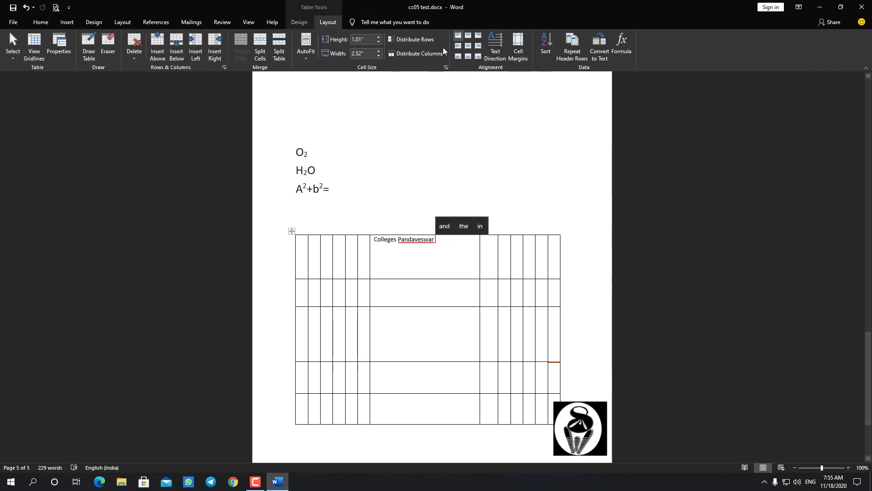
click(468, 35)
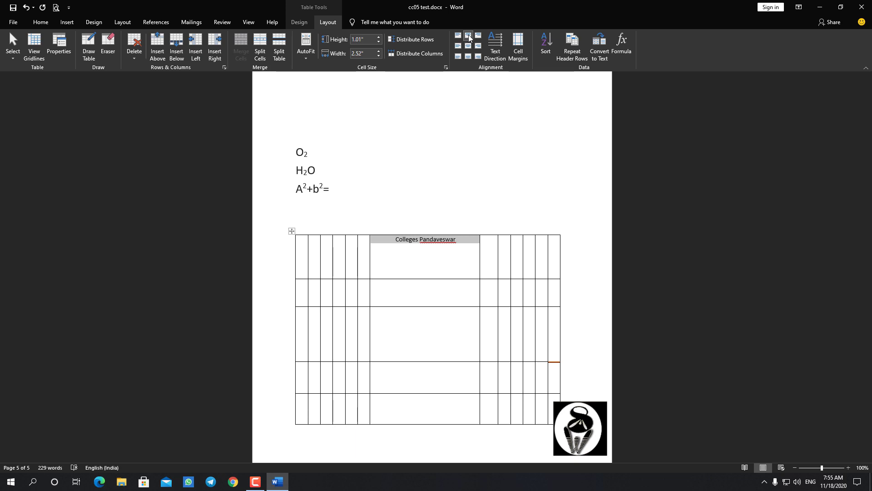
Try the remaining cell alignments on the "Colleges Pandaveswar" text and finish with it centered horizontally and vertically
click(478, 36)
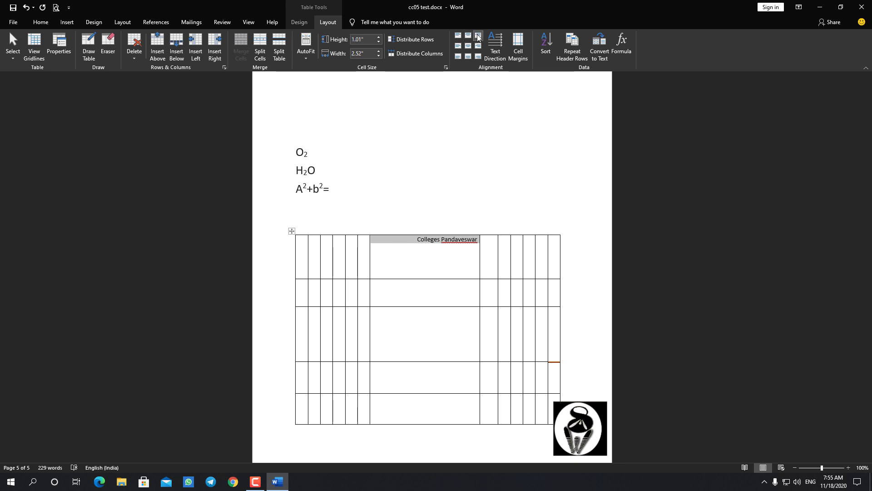
click(478, 46)
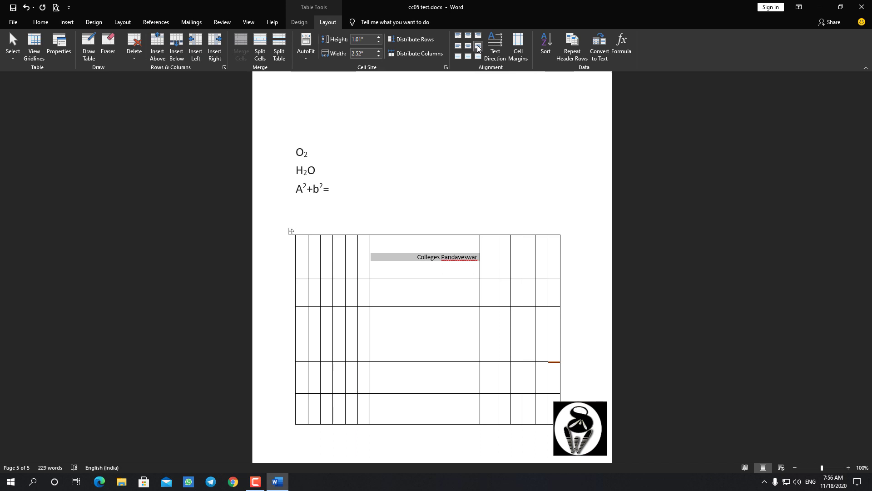
click(468, 46)
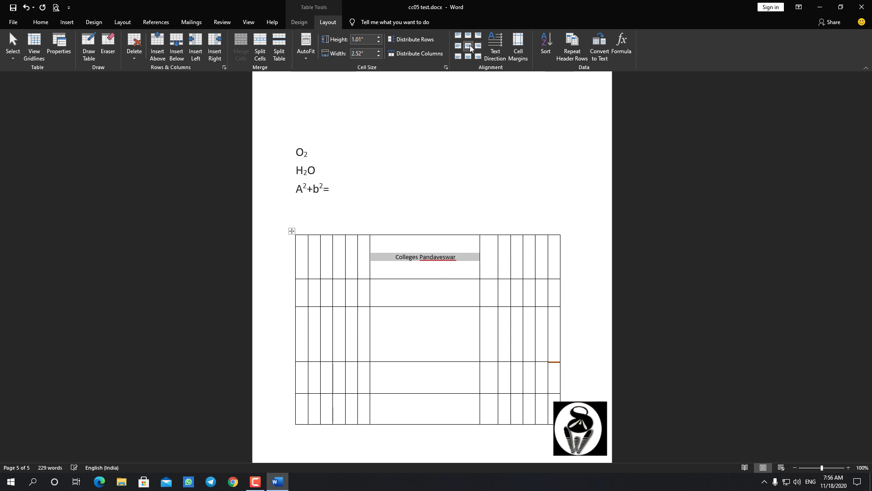
click(458, 46)
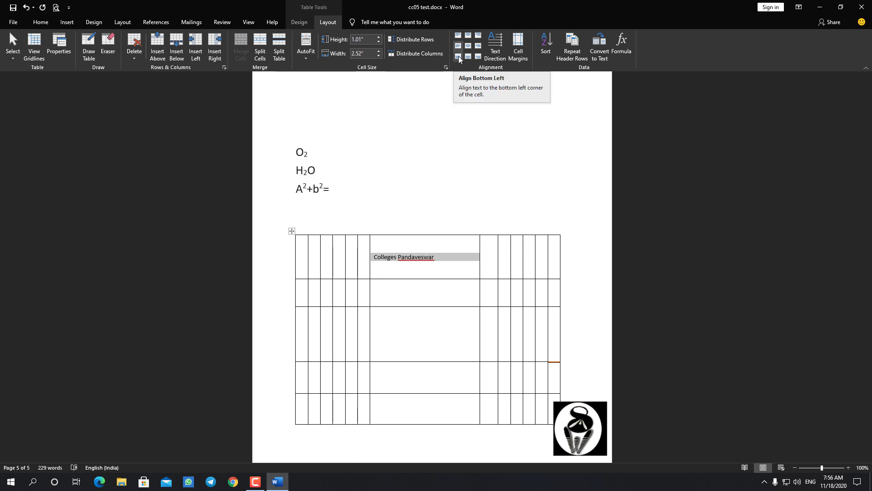
click(459, 57)
click(469, 56)
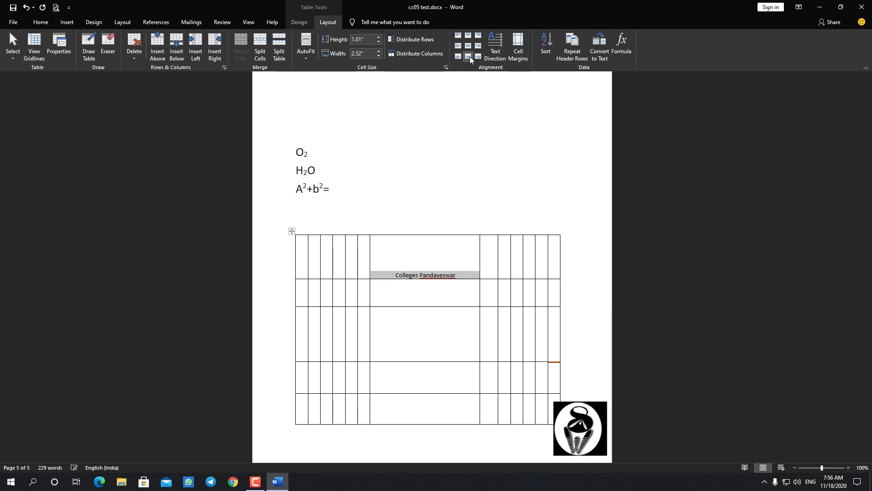
click(479, 56)
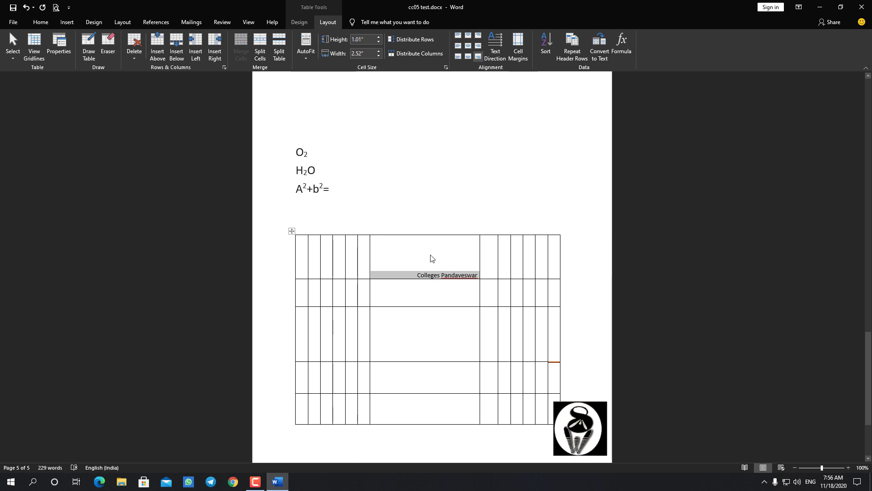
click(469, 46)
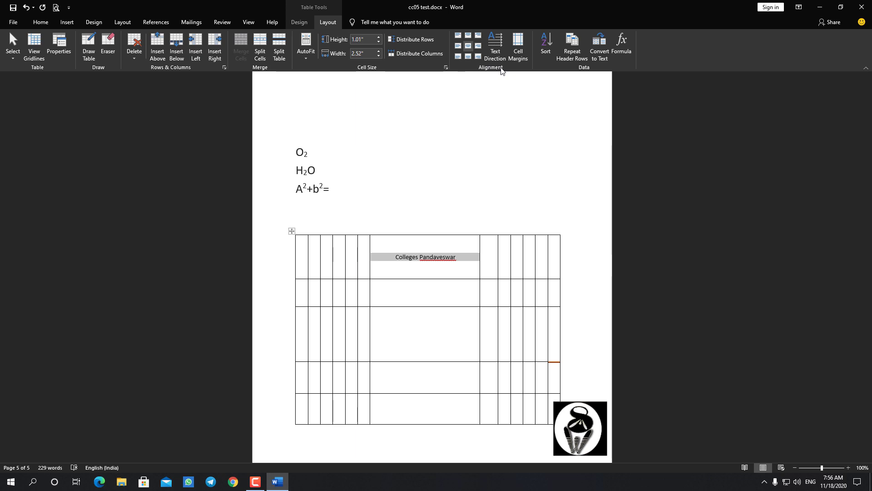
Cycle the "Colleges Pandaveswar" text through the vertical text directions and back to horizontal
click(495, 45)
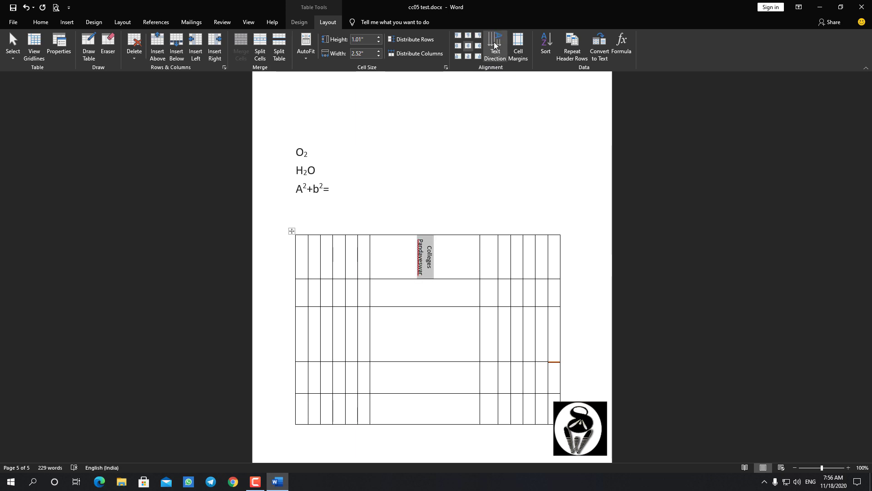
click(494, 45)
click(494, 45)
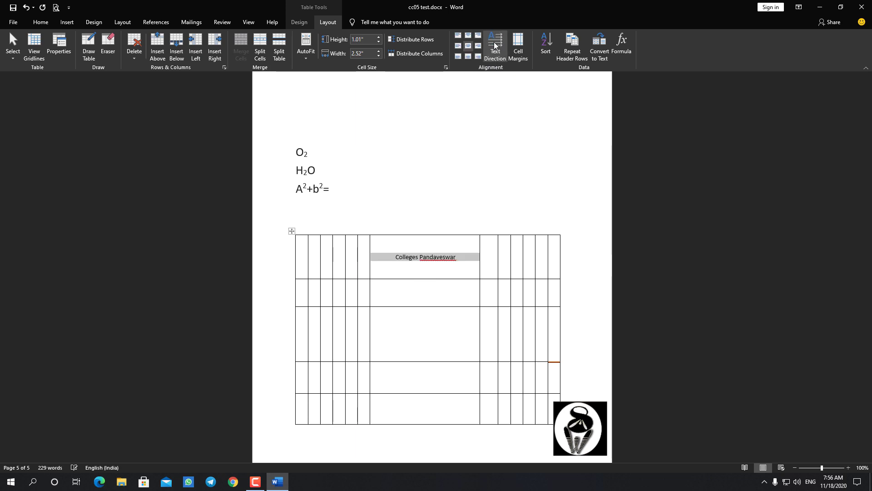
click(496, 45)
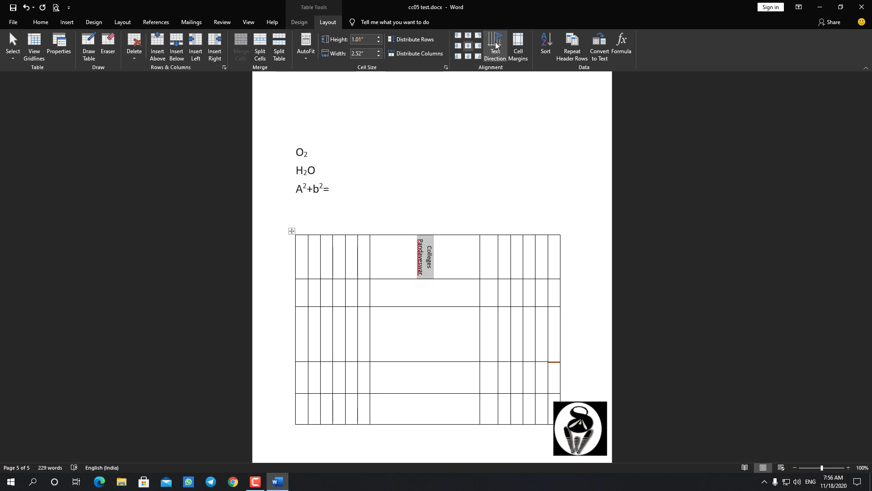
click(496, 45)
click(495, 45)
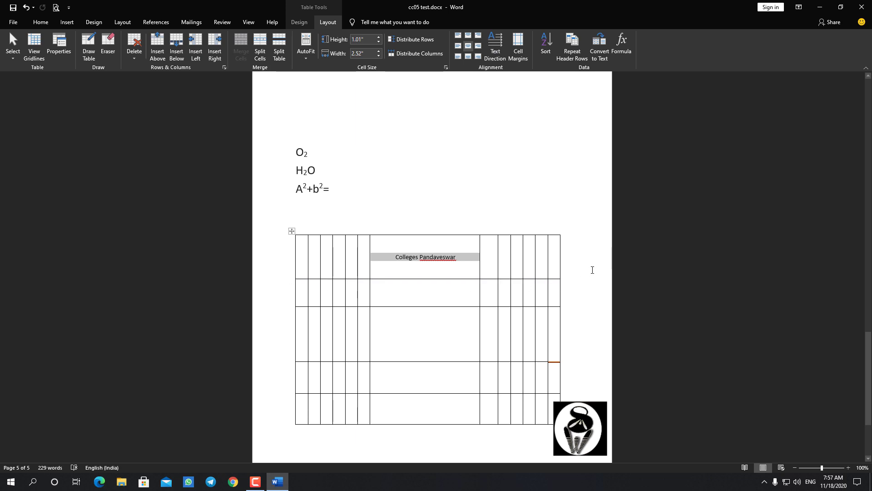
click(496, 45)
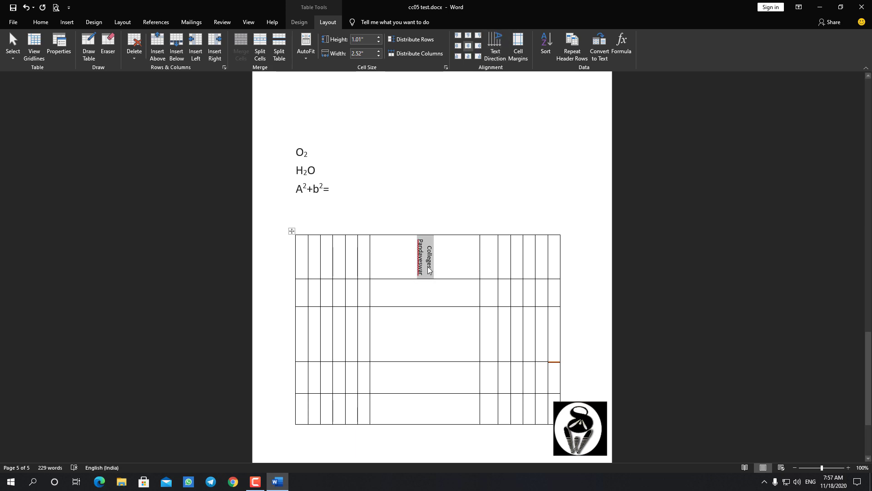
click(496, 43)
click(496, 44)
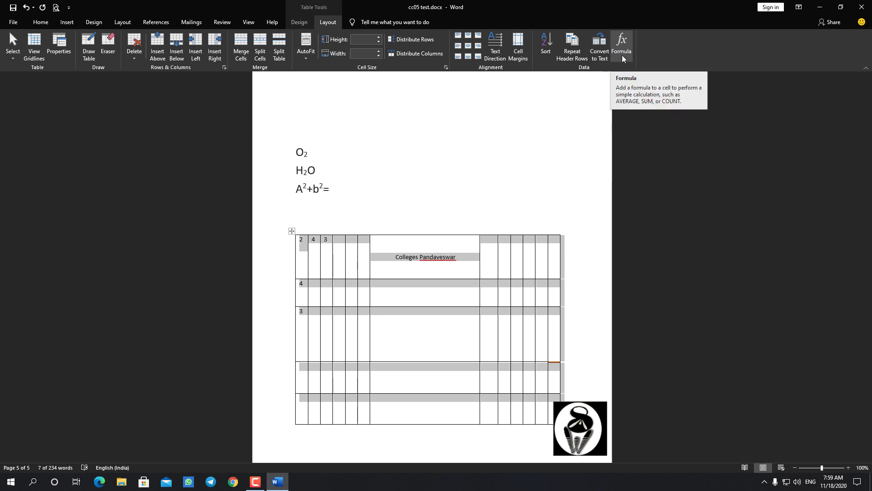
click(397, 327)
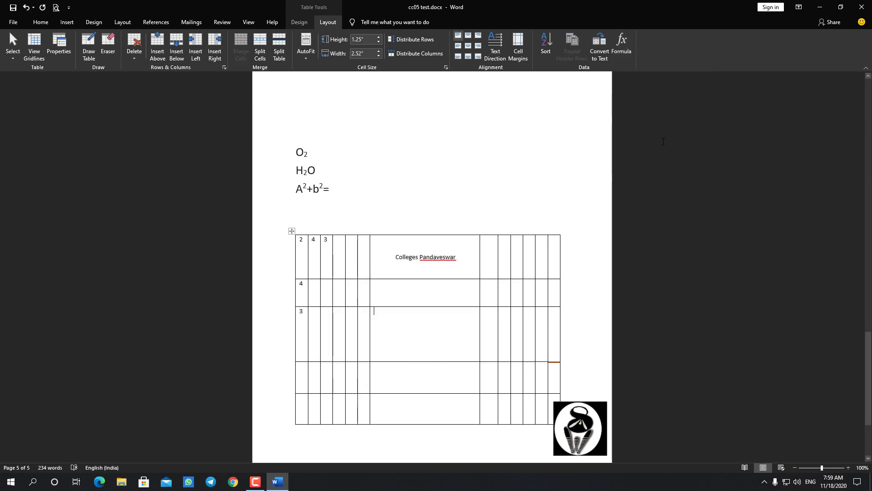
click(629, 51)
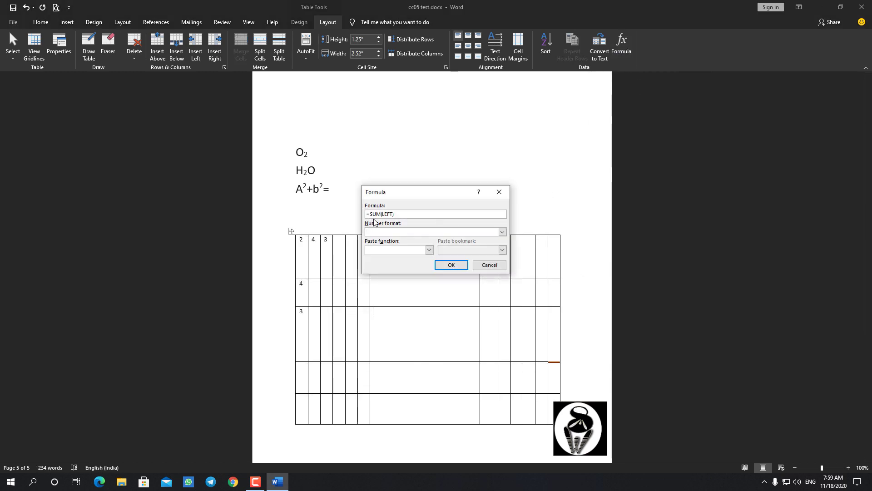
click(454, 266)
Insert the formula =SUM(LEFT) in the first row's fourth cell, beside the numbers 2, 4 and 3
click(338, 244)
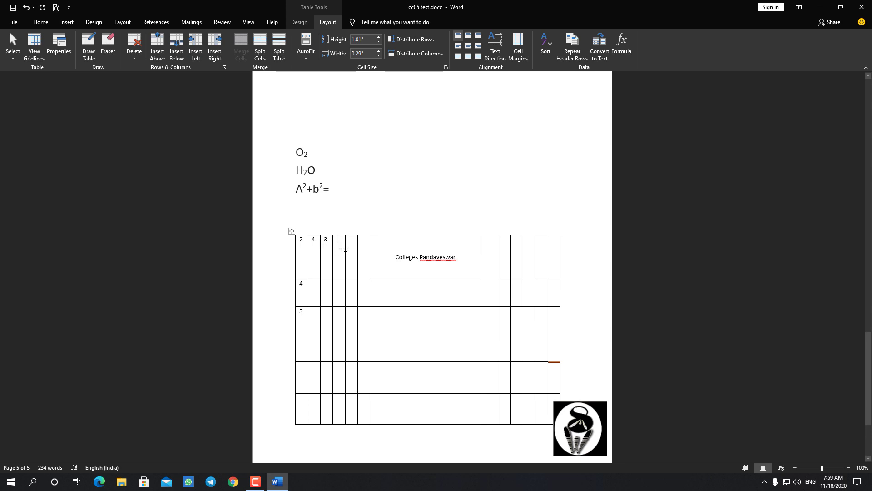
click(621, 45)
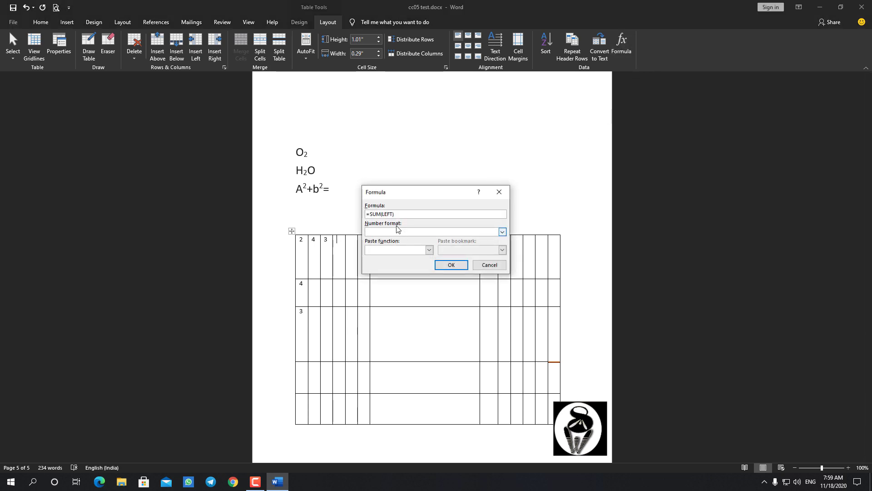
click(450, 266)
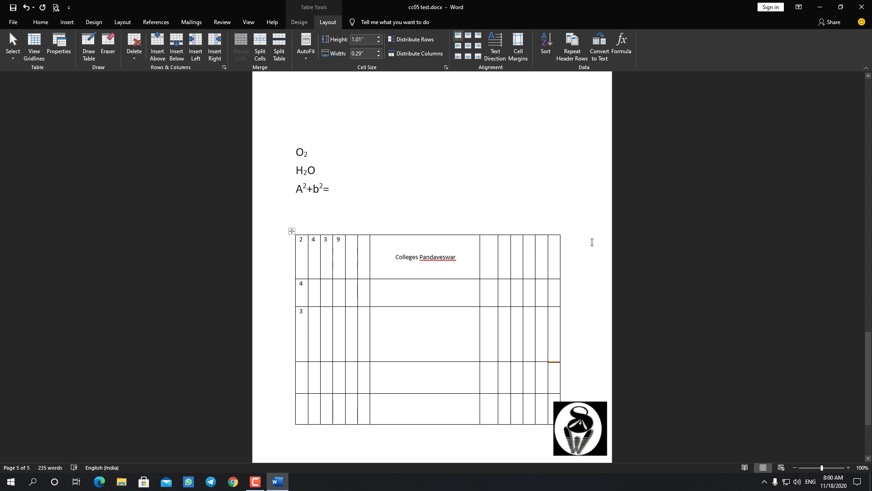
click(592, 234)
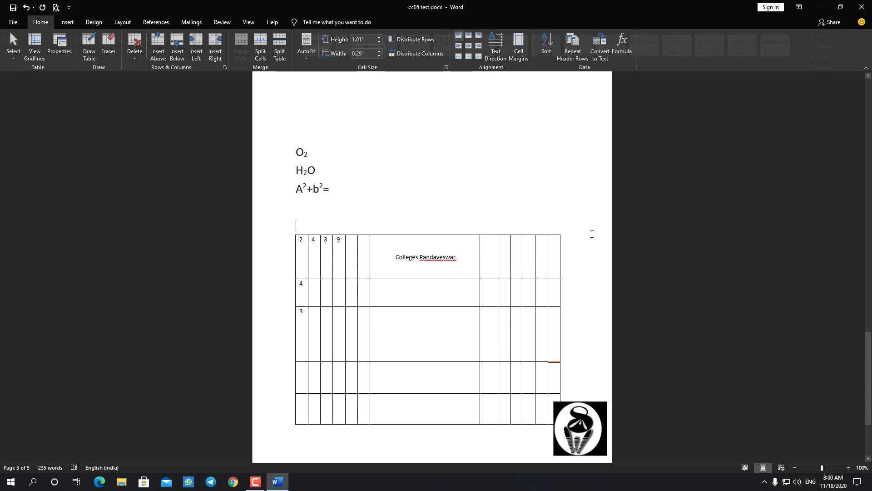
click(71, 19)
click(80, 58)
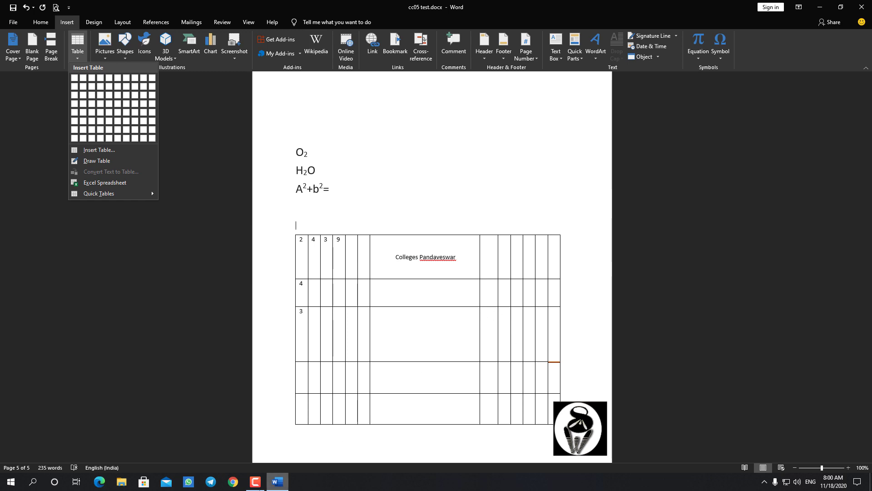
click(263, 487)
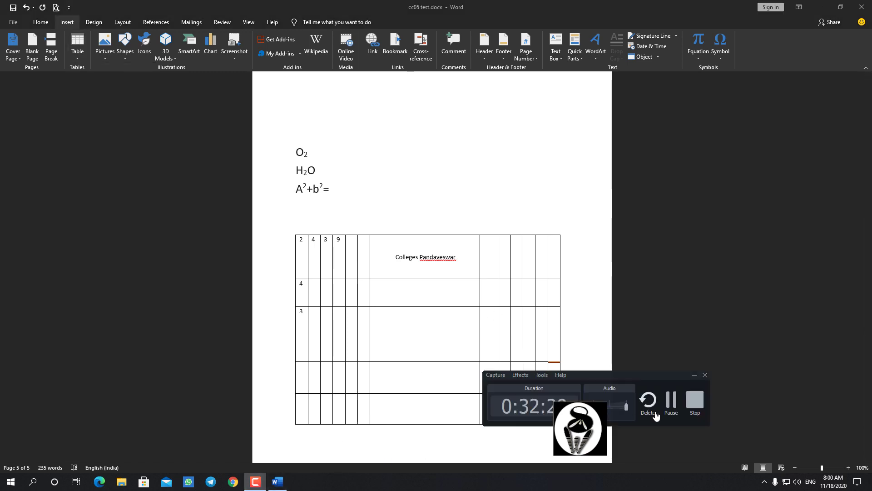